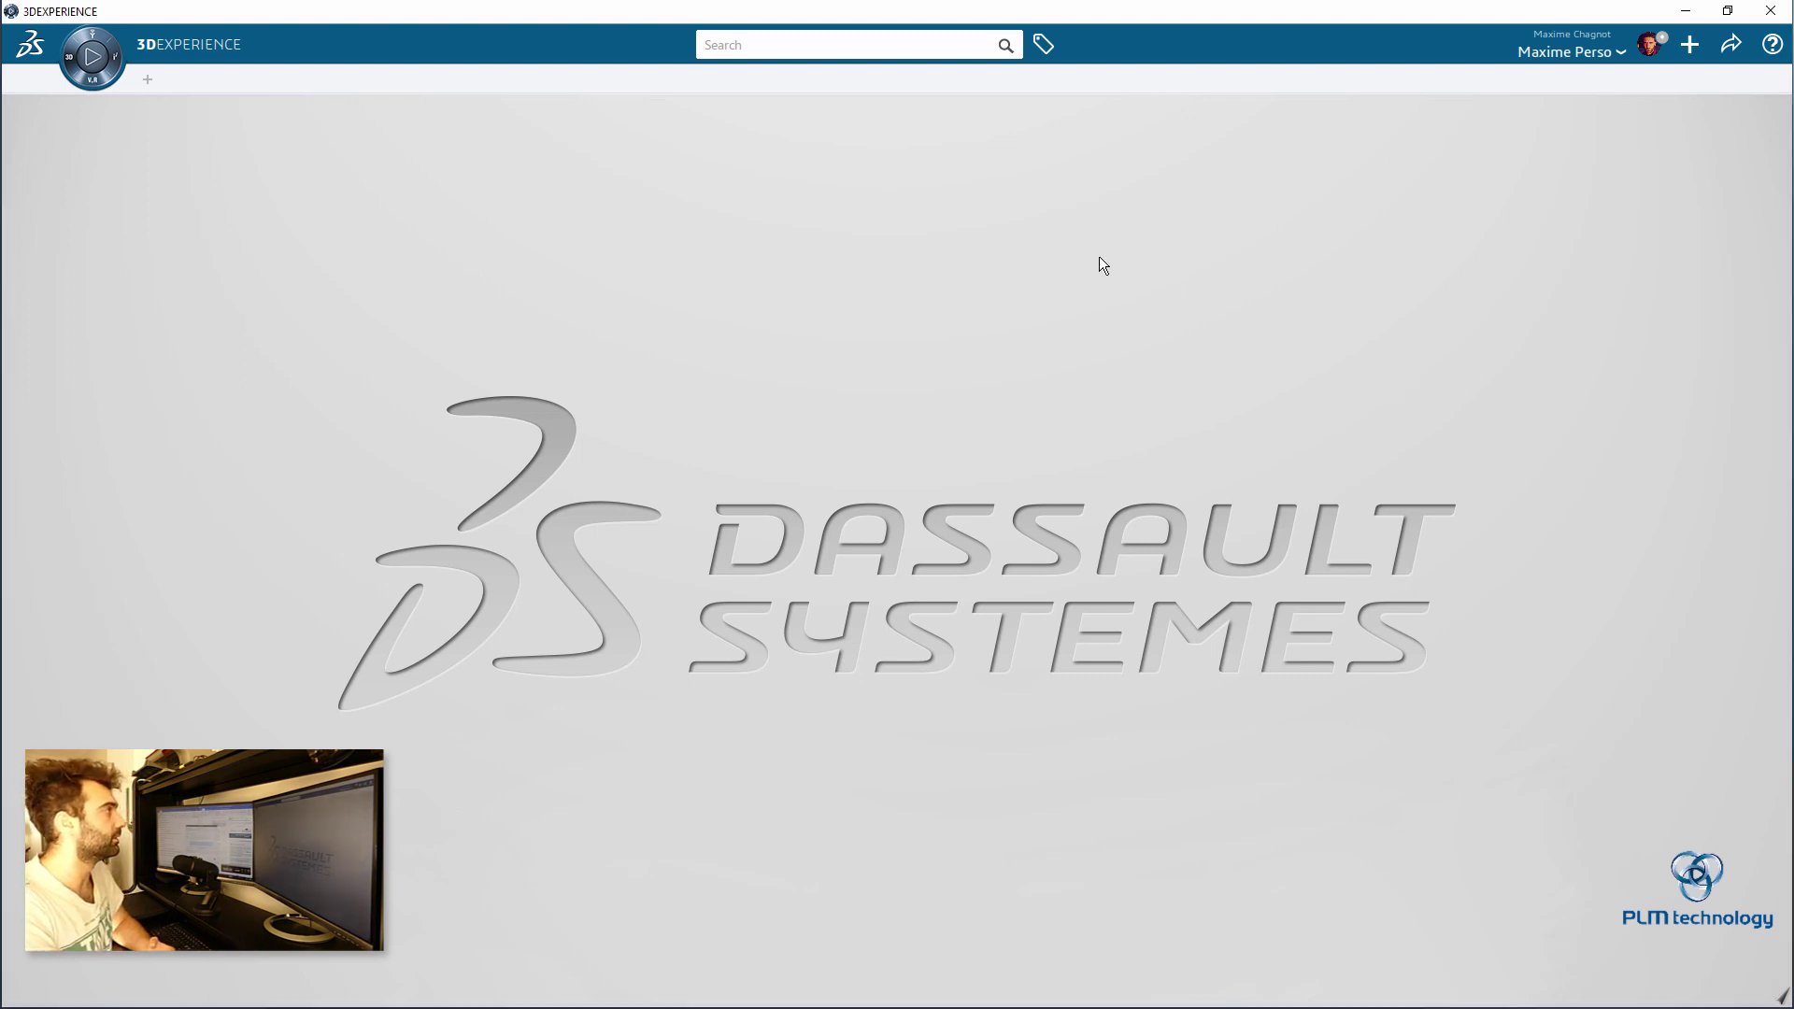
Step: Search the platform for 'pulley' and open Pulley Assembly A.1 from the four results
right_click(866, 42)
left_click(802, 54)
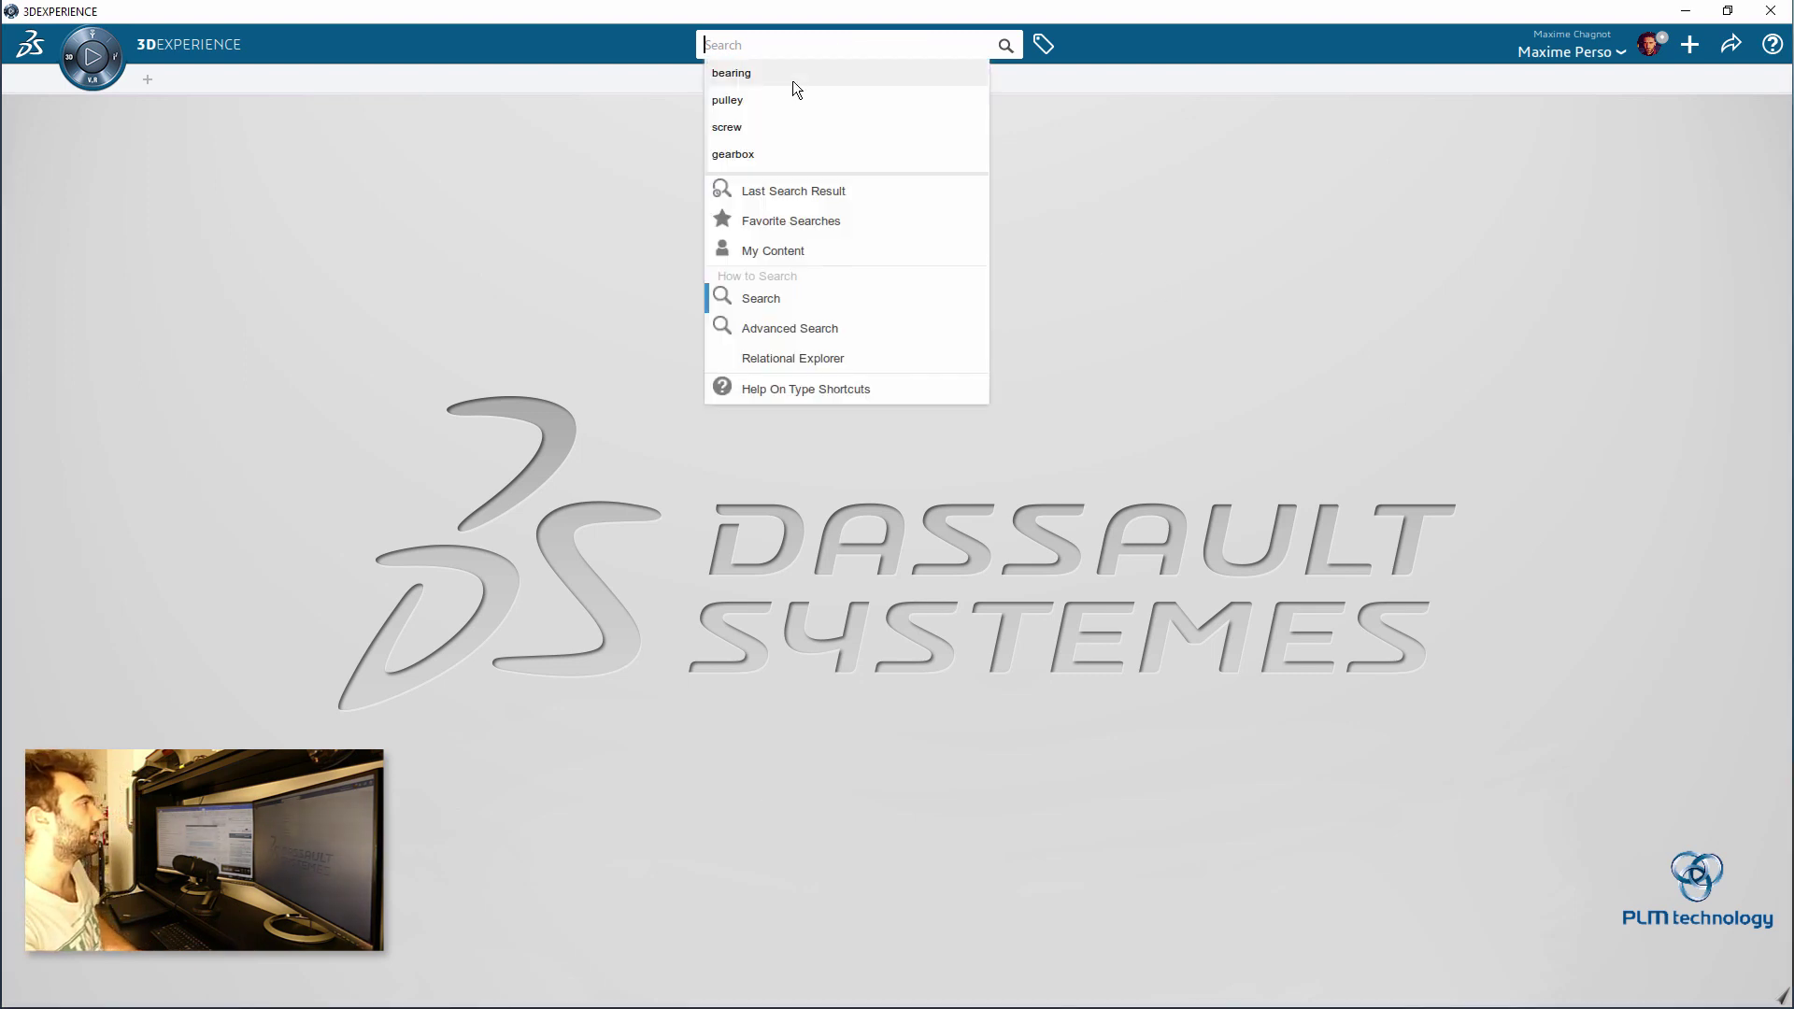
left_click(787, 105)
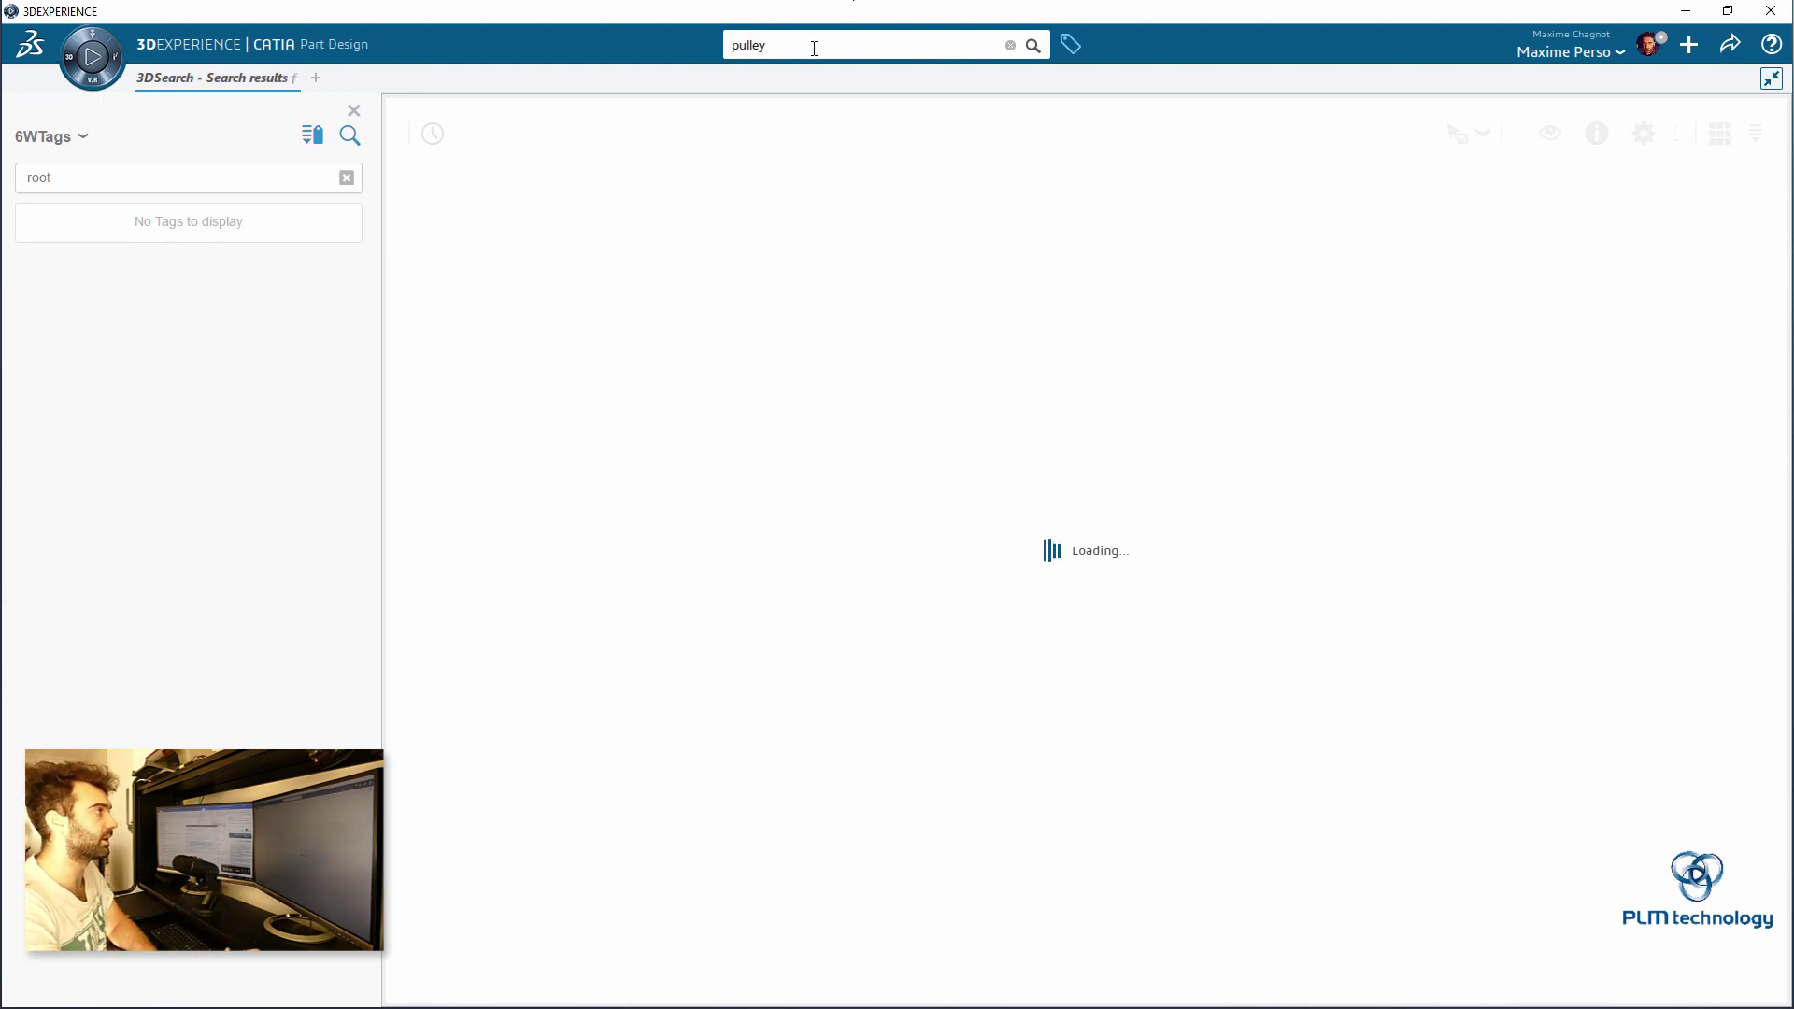
left_click(814, 49)
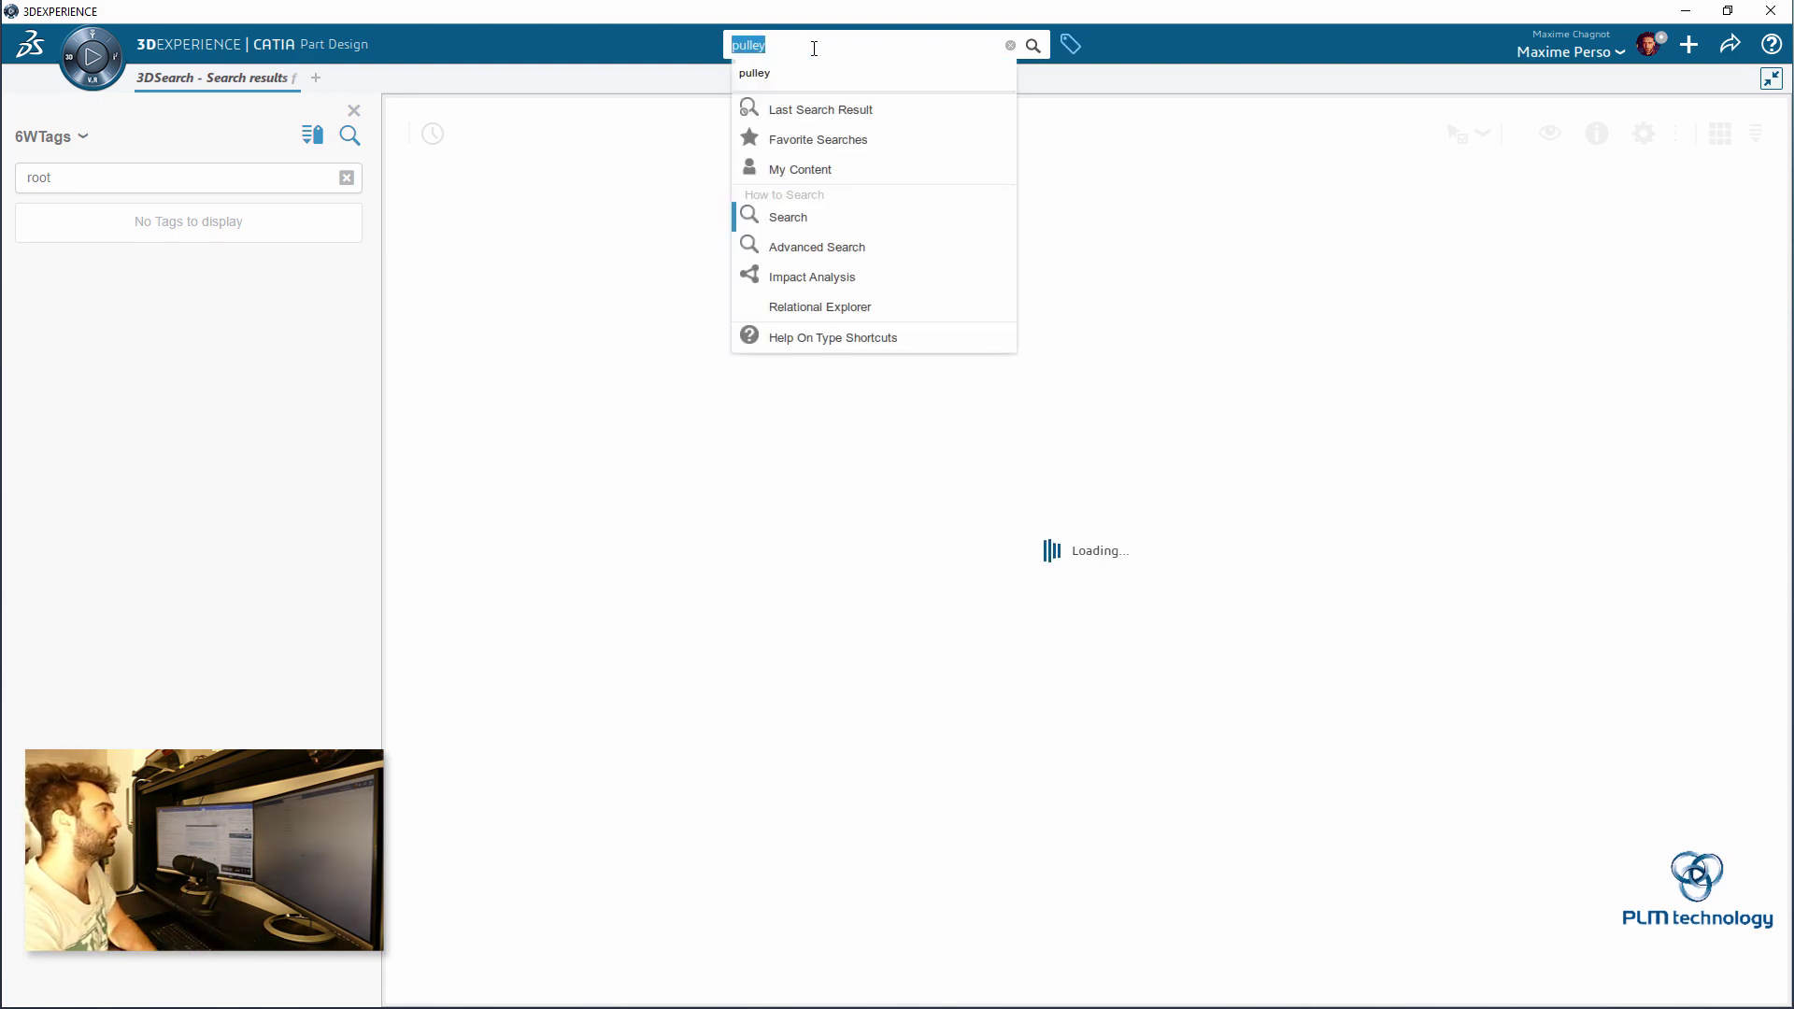
left_click(814, 48)
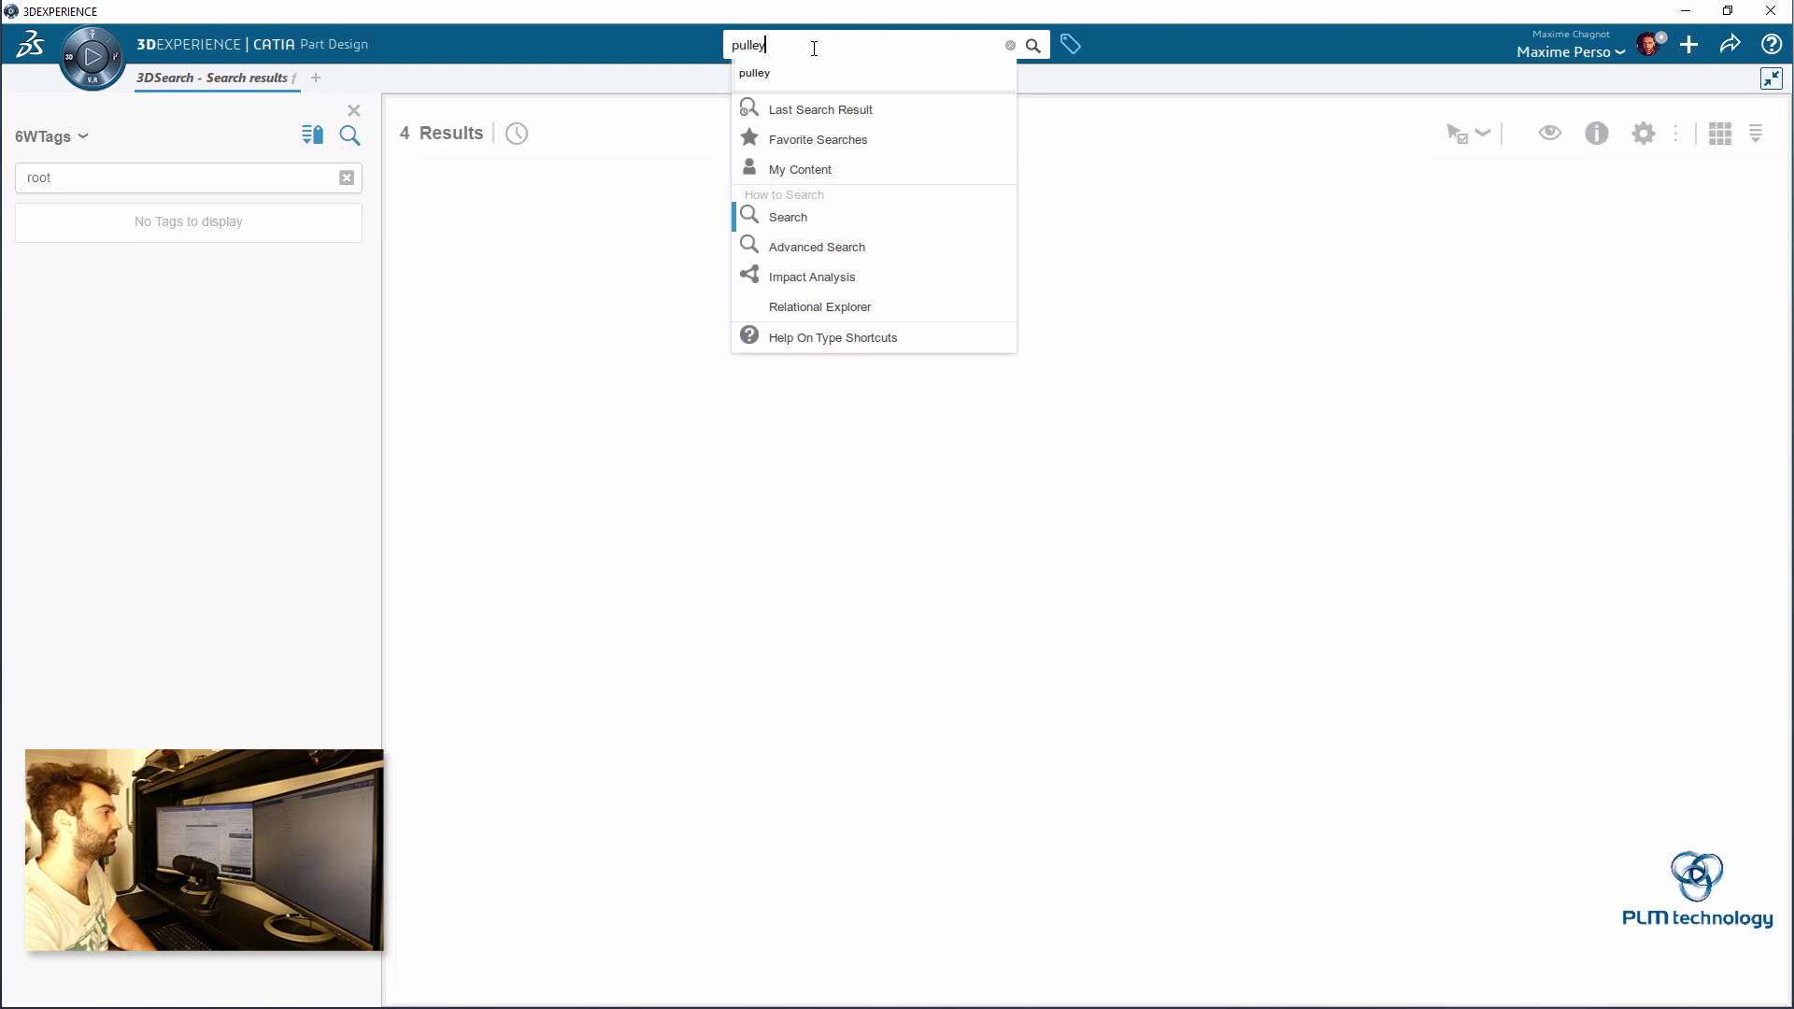
left_click(674, 373)
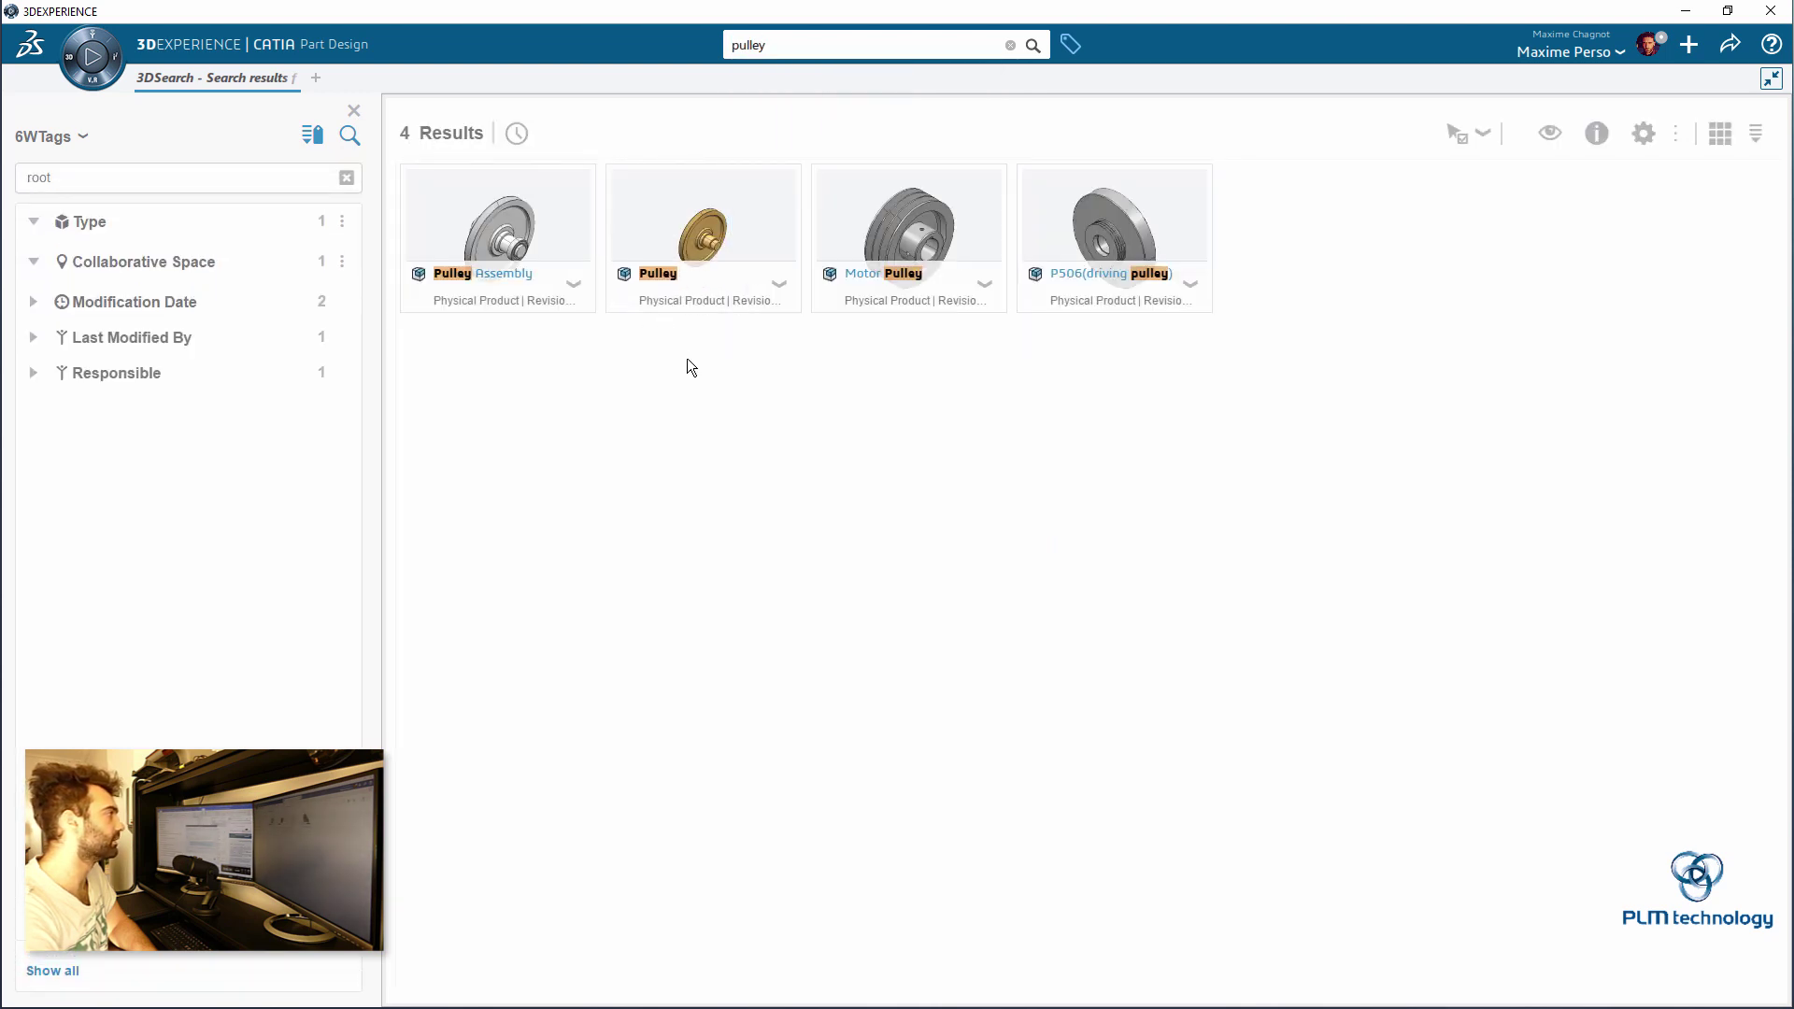
left_click(574, 283)
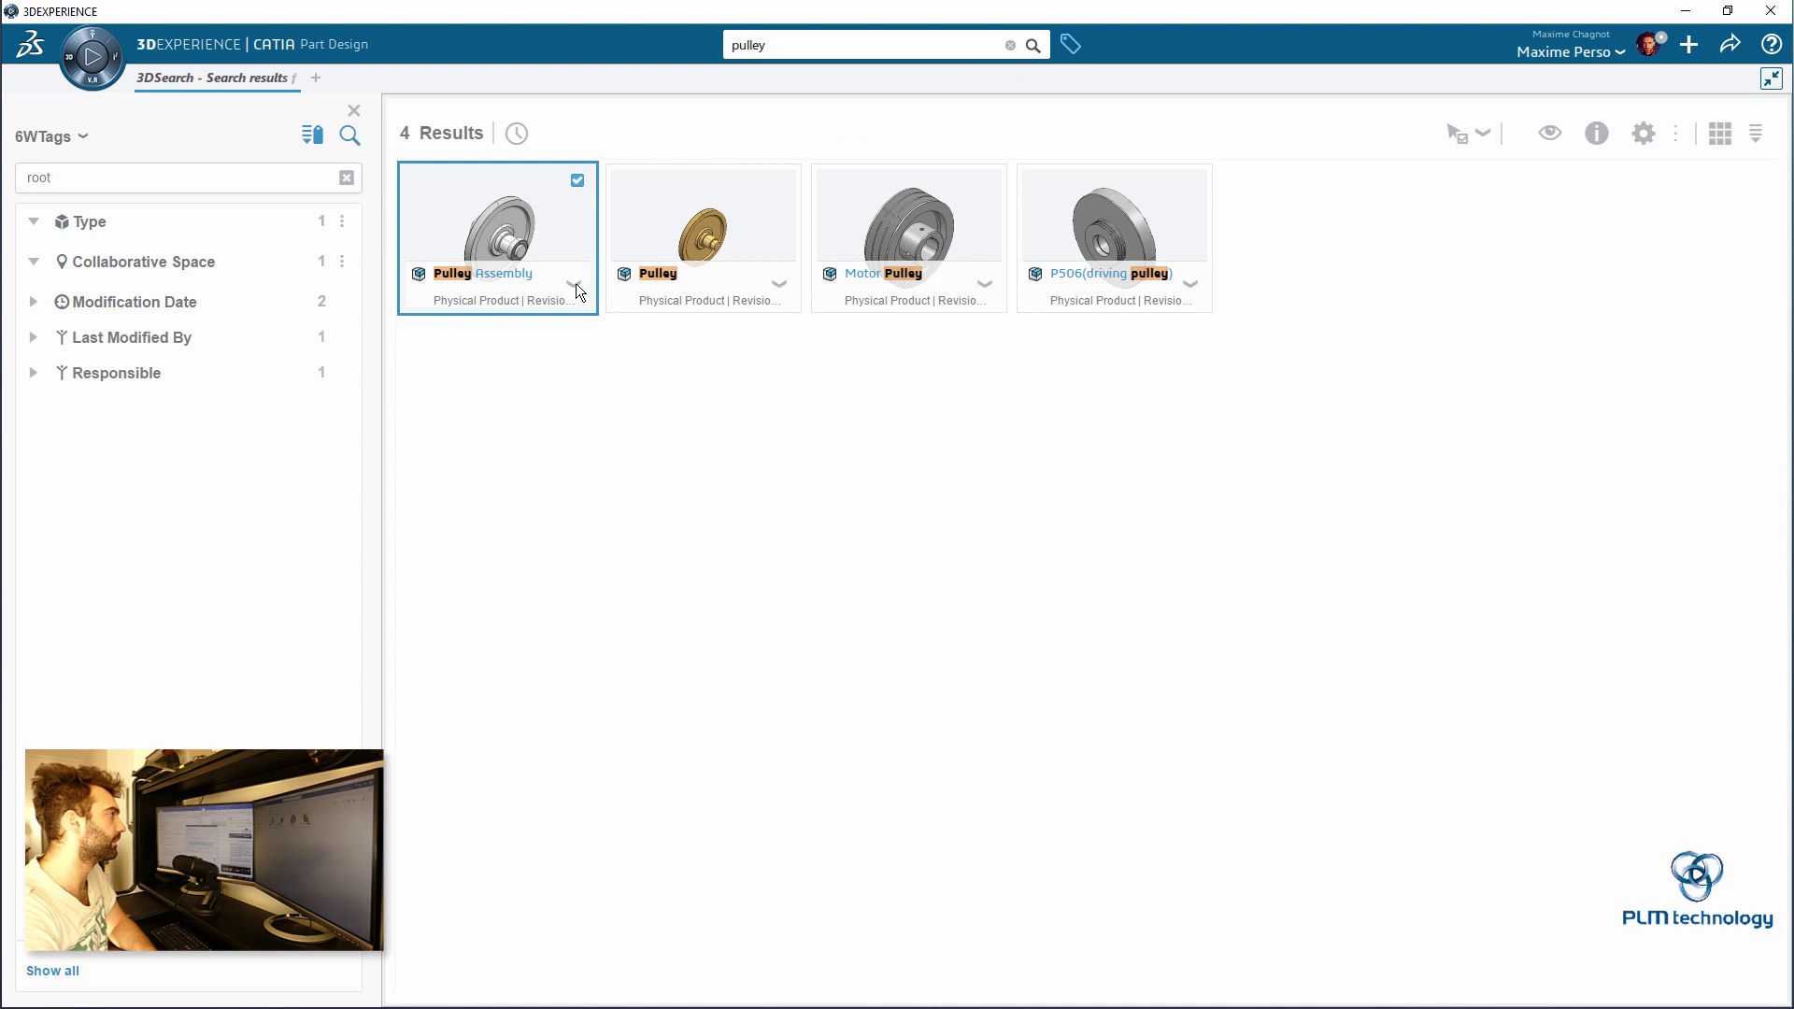
left_click(660, 394)
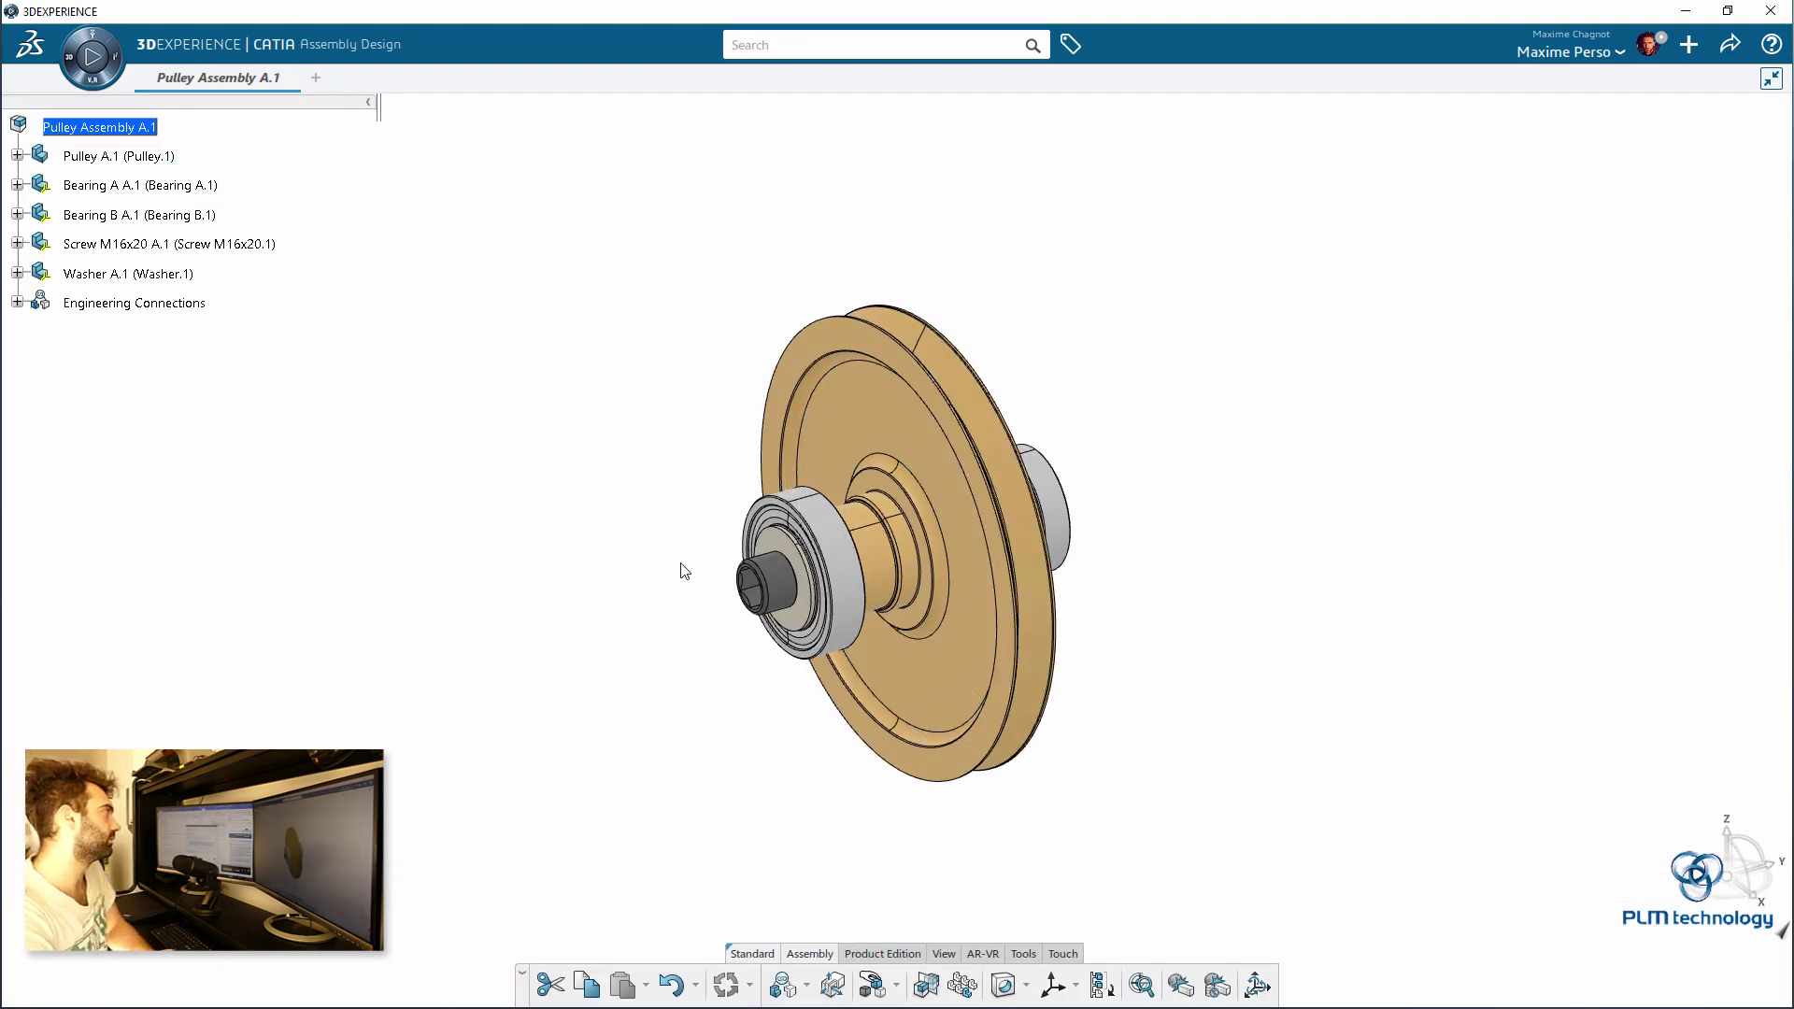
Step: Pan the loaded pulley assembly view up and to the left
middle_click_drag(448, 544, 417, 513)
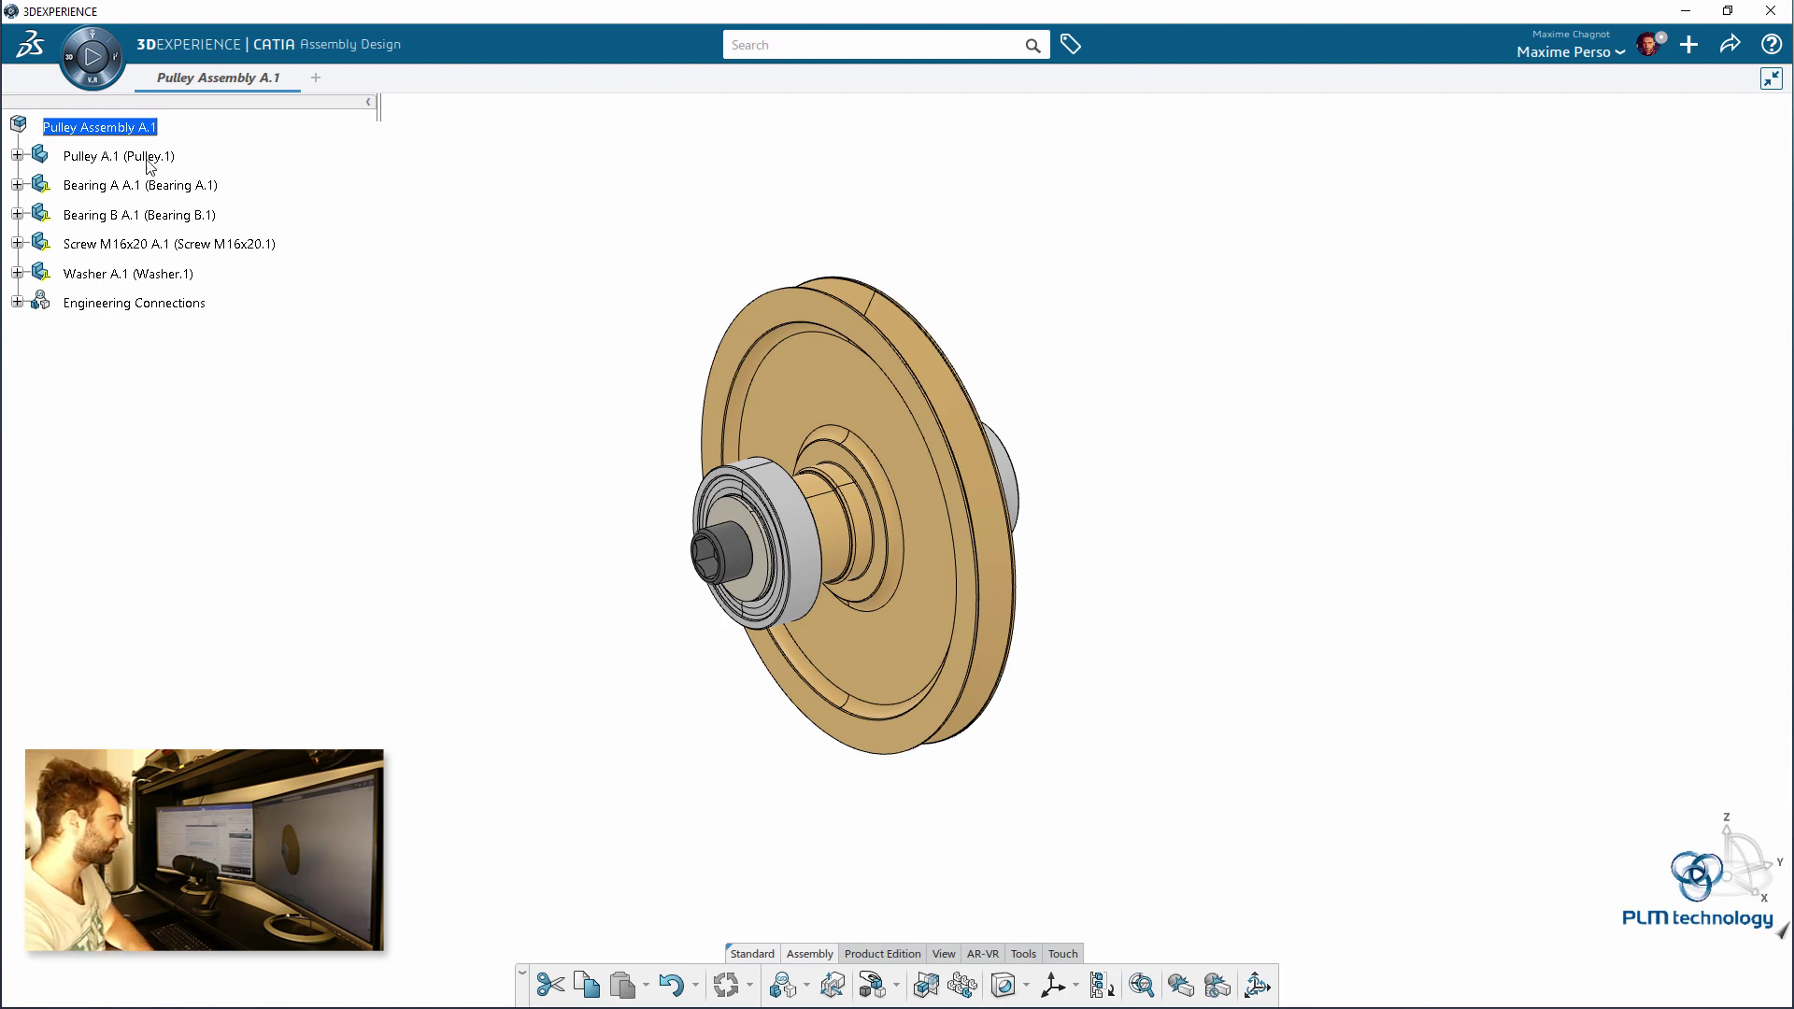
Step: Insert a new 3D Shape titled 'Derived Representation' under Pulley Assembly A.1
left_click(138, 131)
right_click(137, 133)
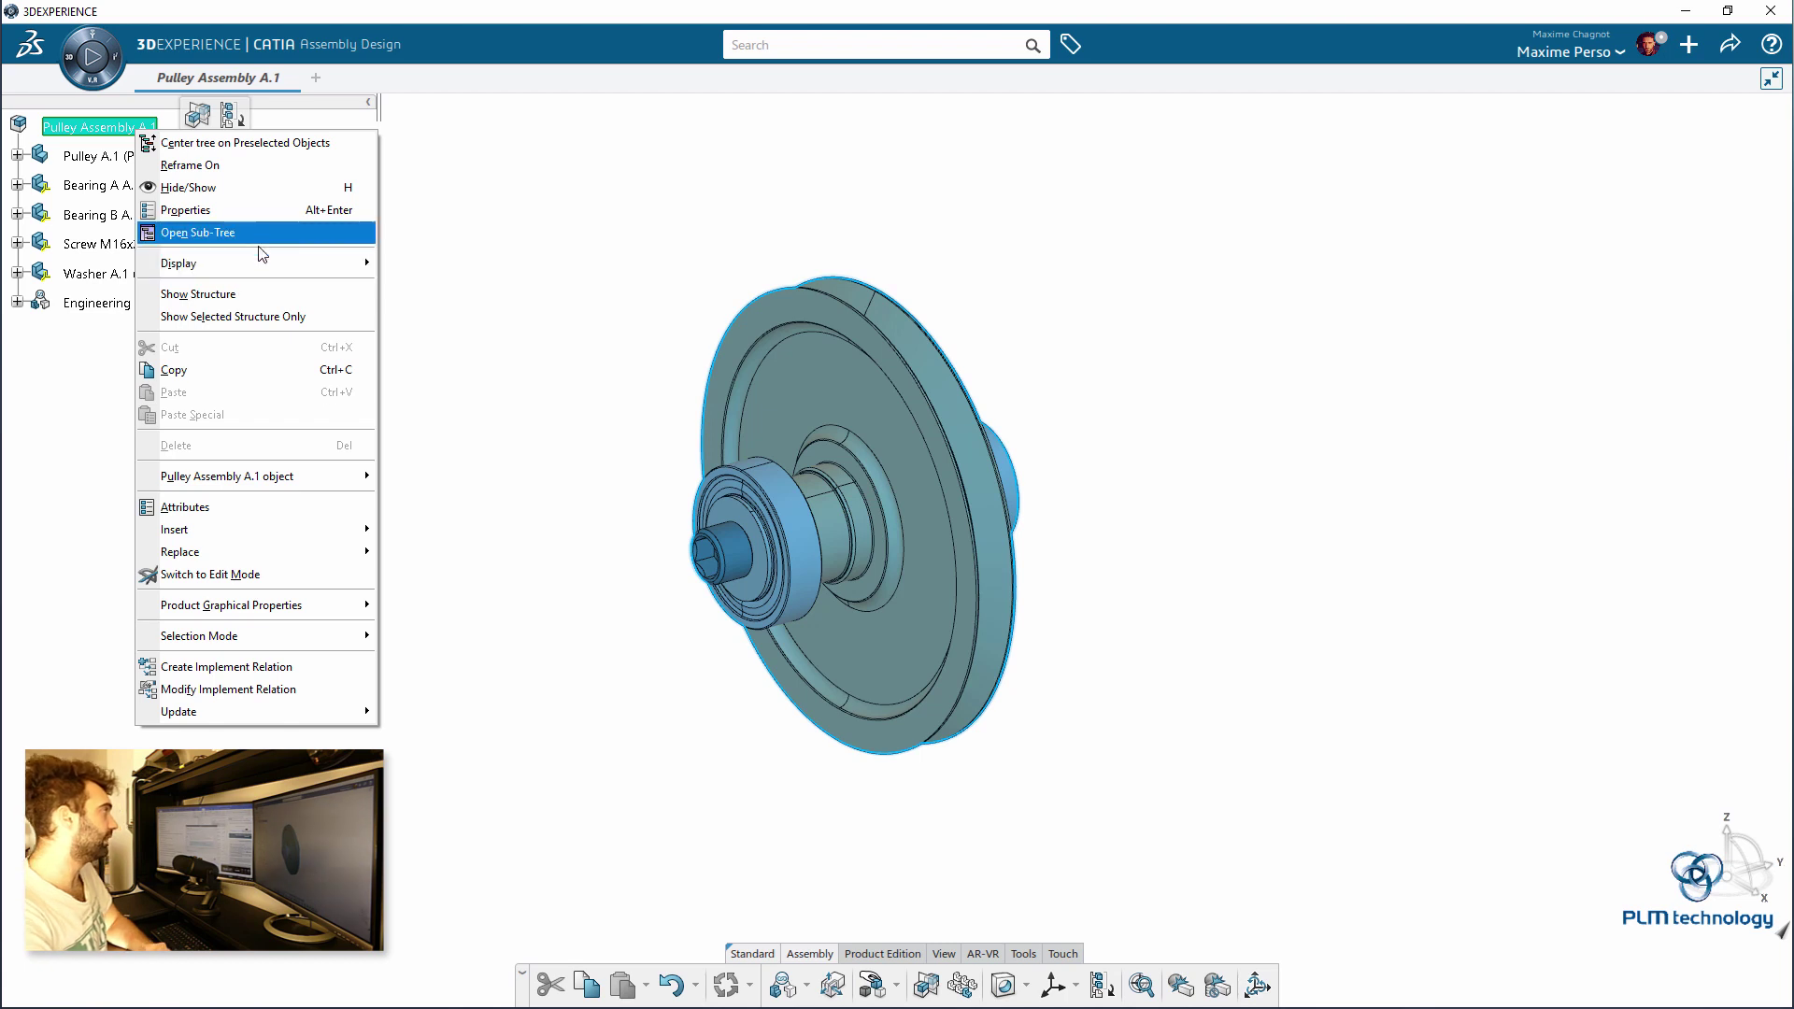
mouse_move(293, 530)
left_click(456, 599)
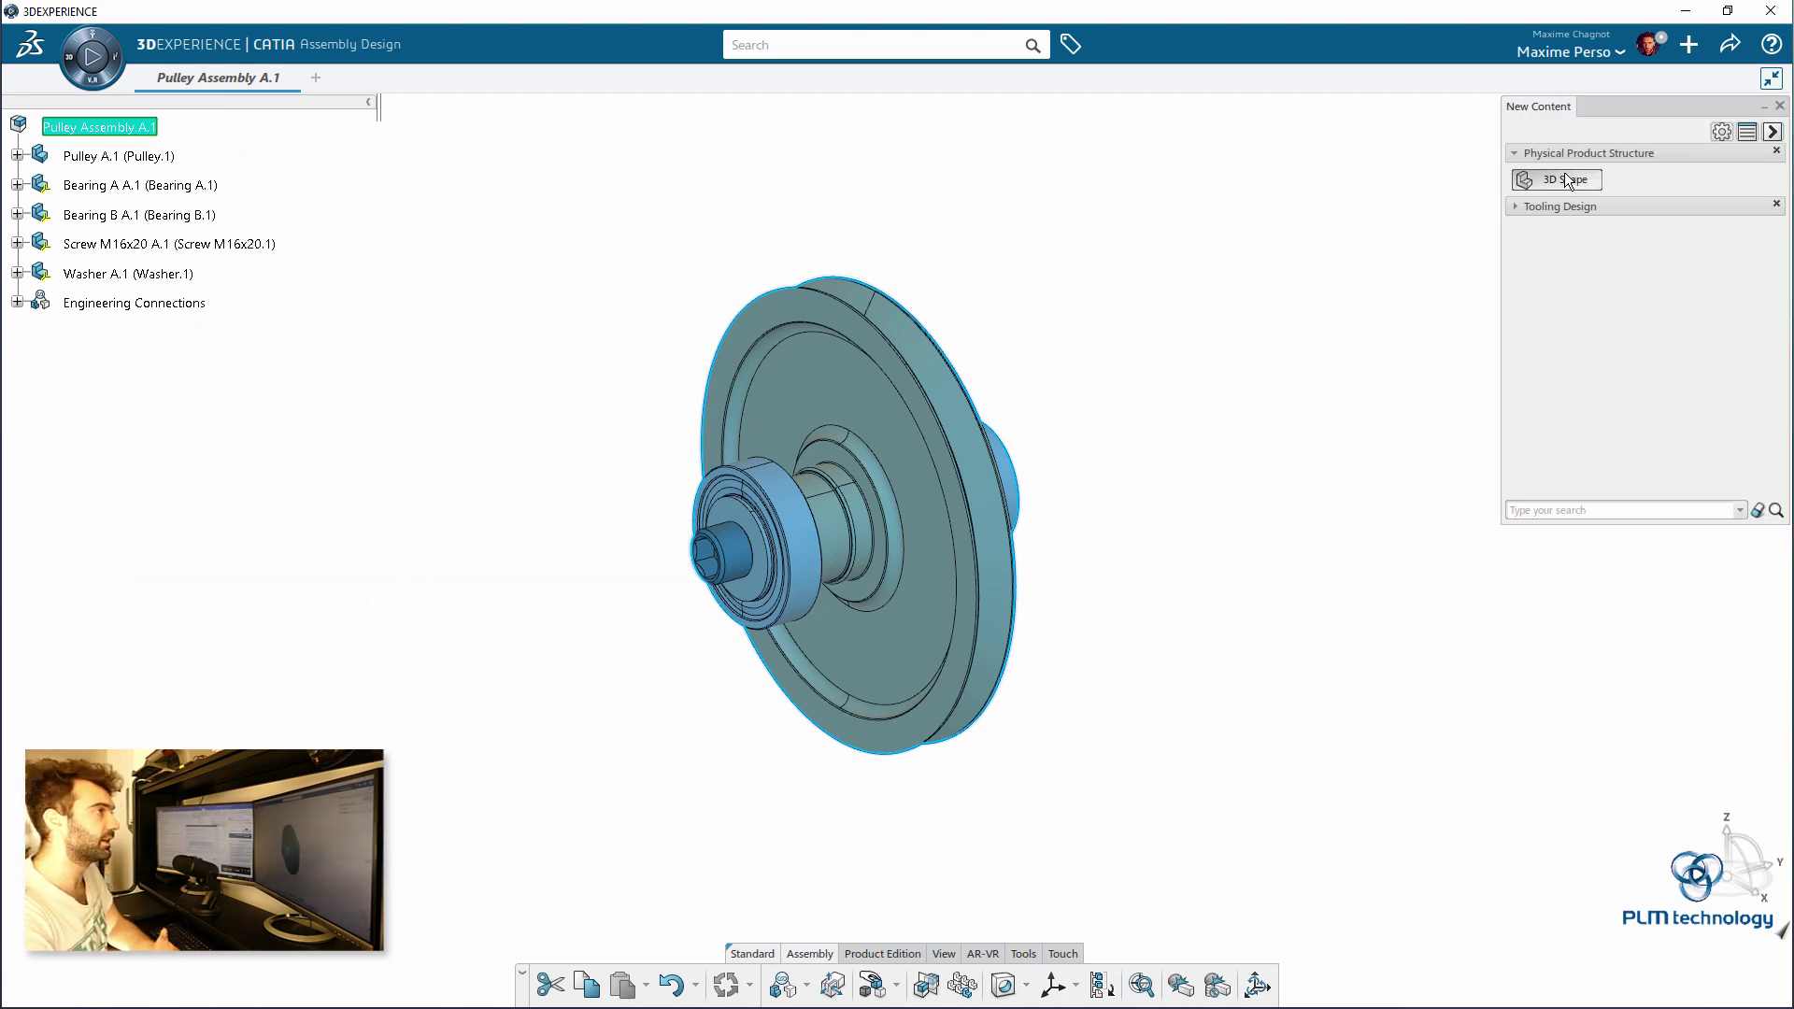
left_click(1564, 177)
triple_click(583, 377)
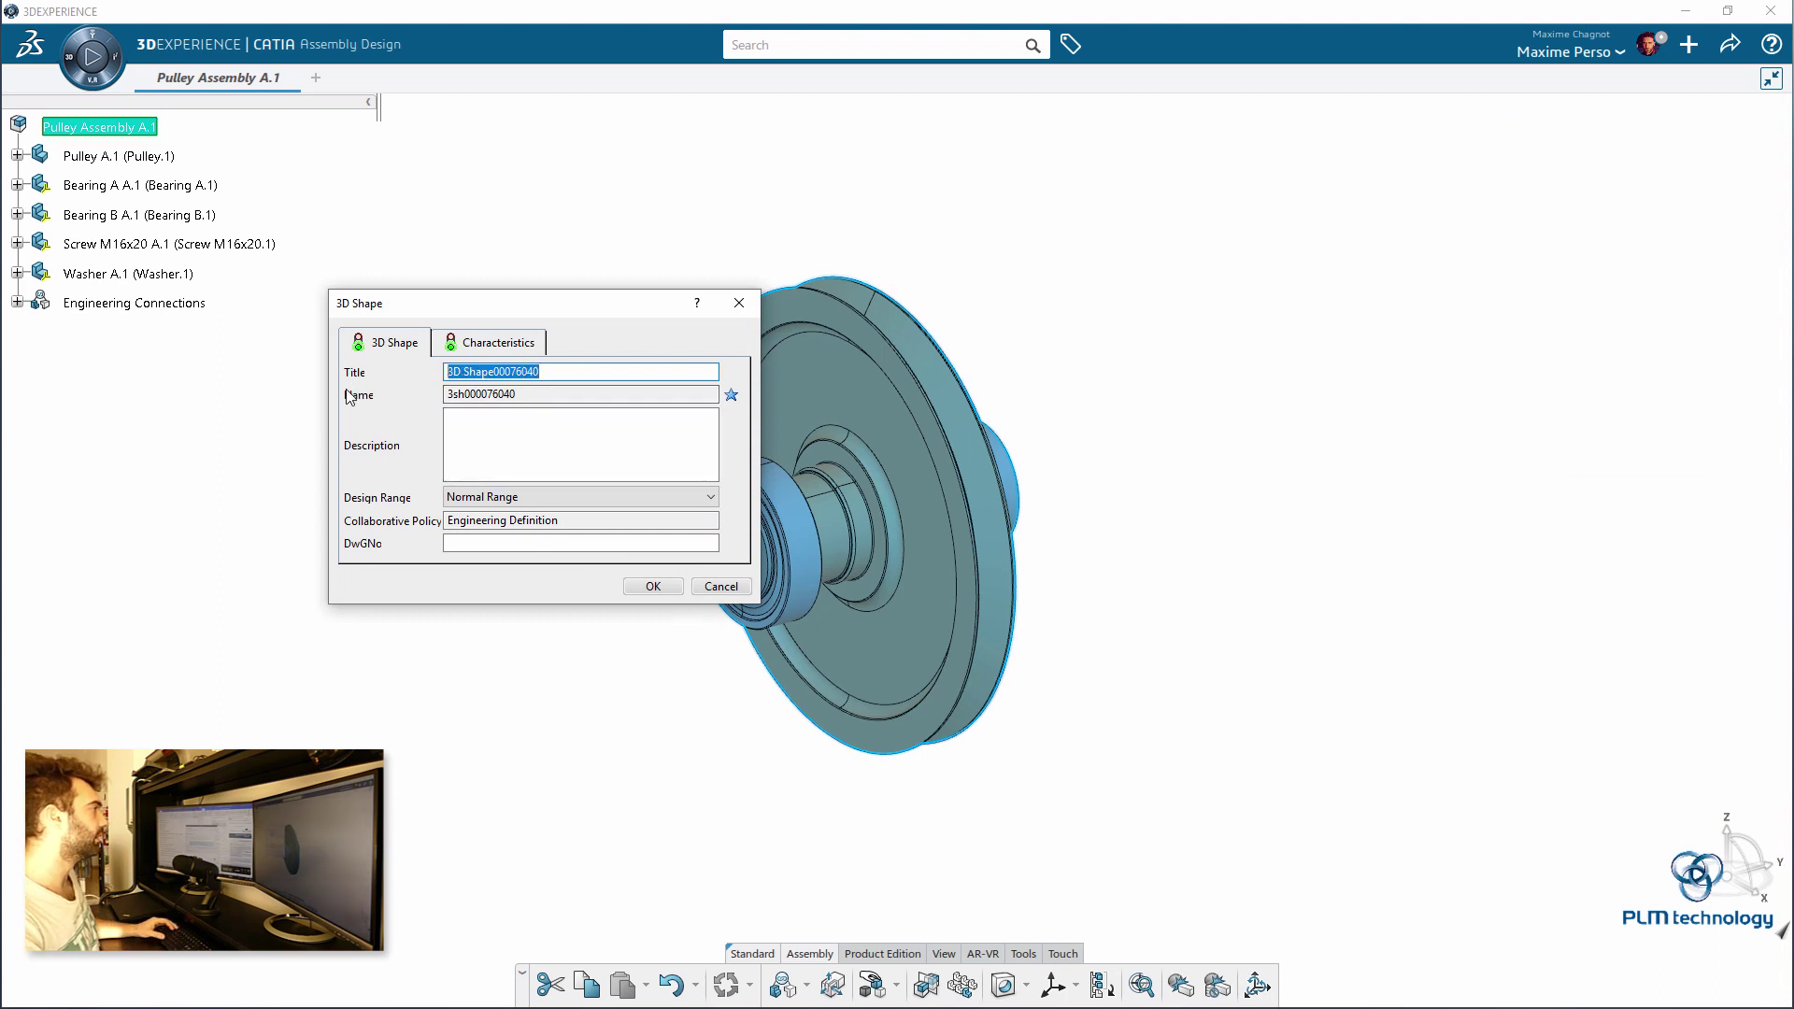
type("Derived Rep")
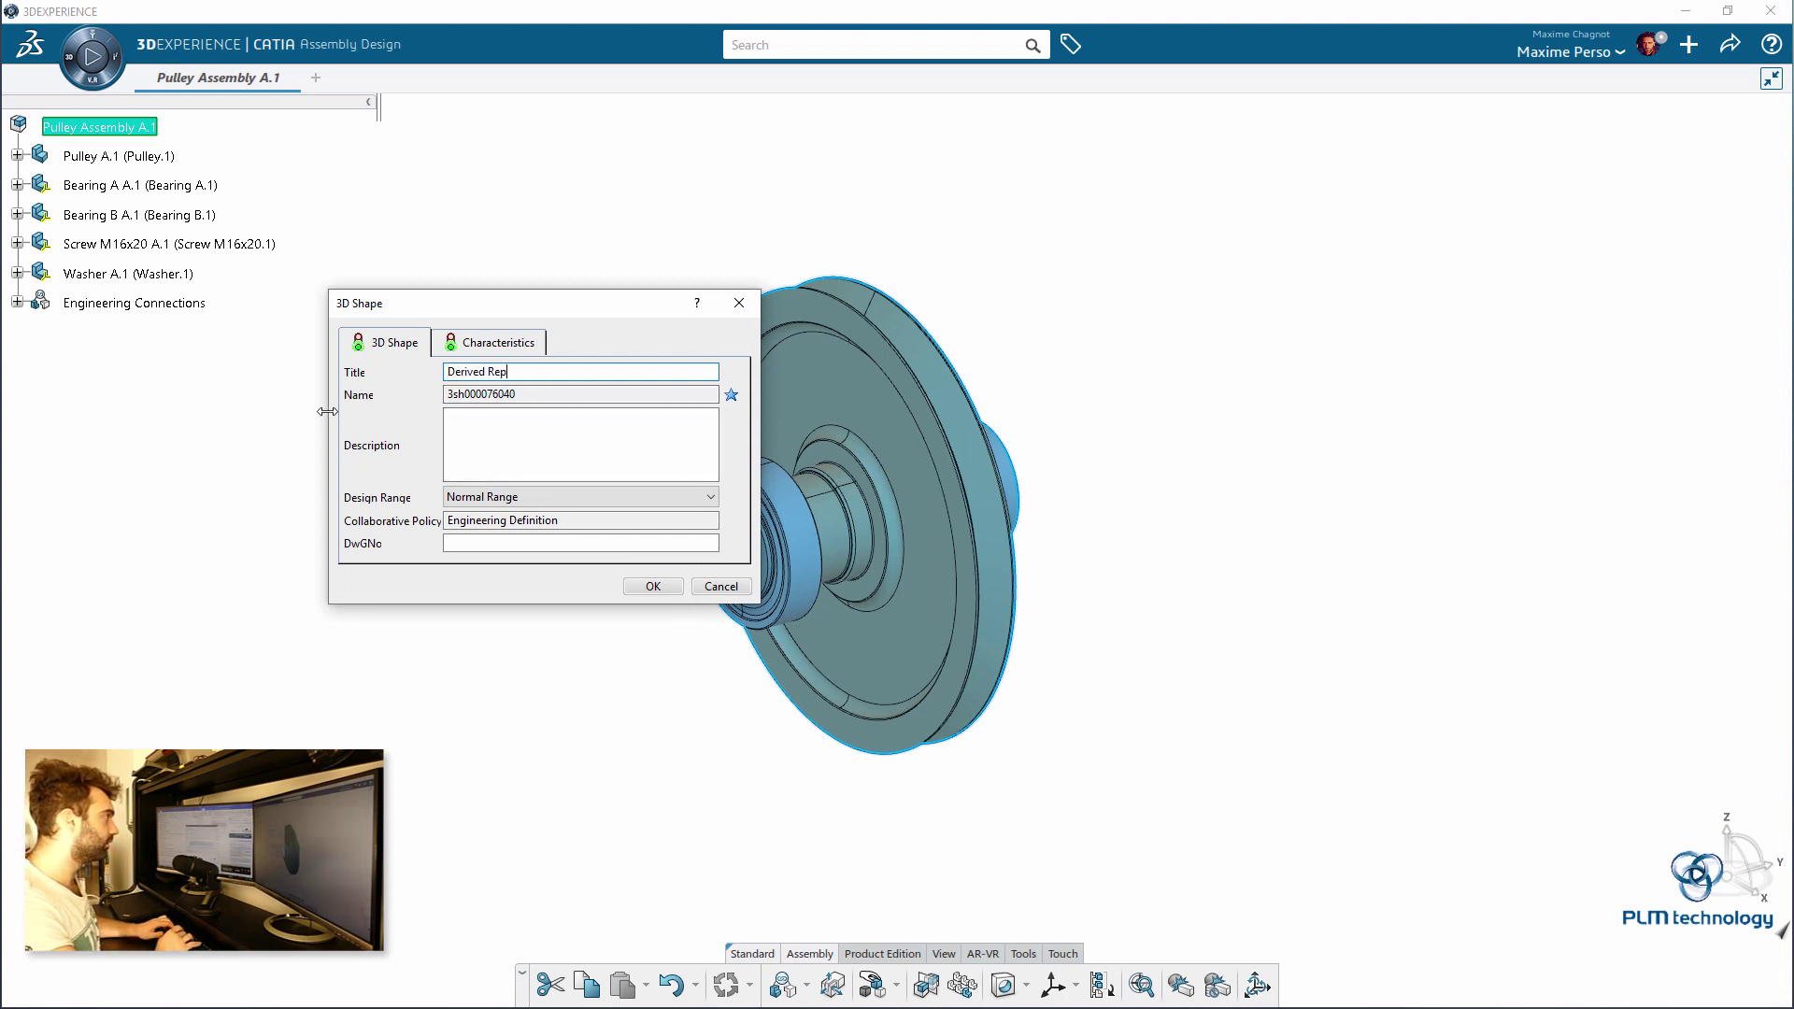
type("rensation")
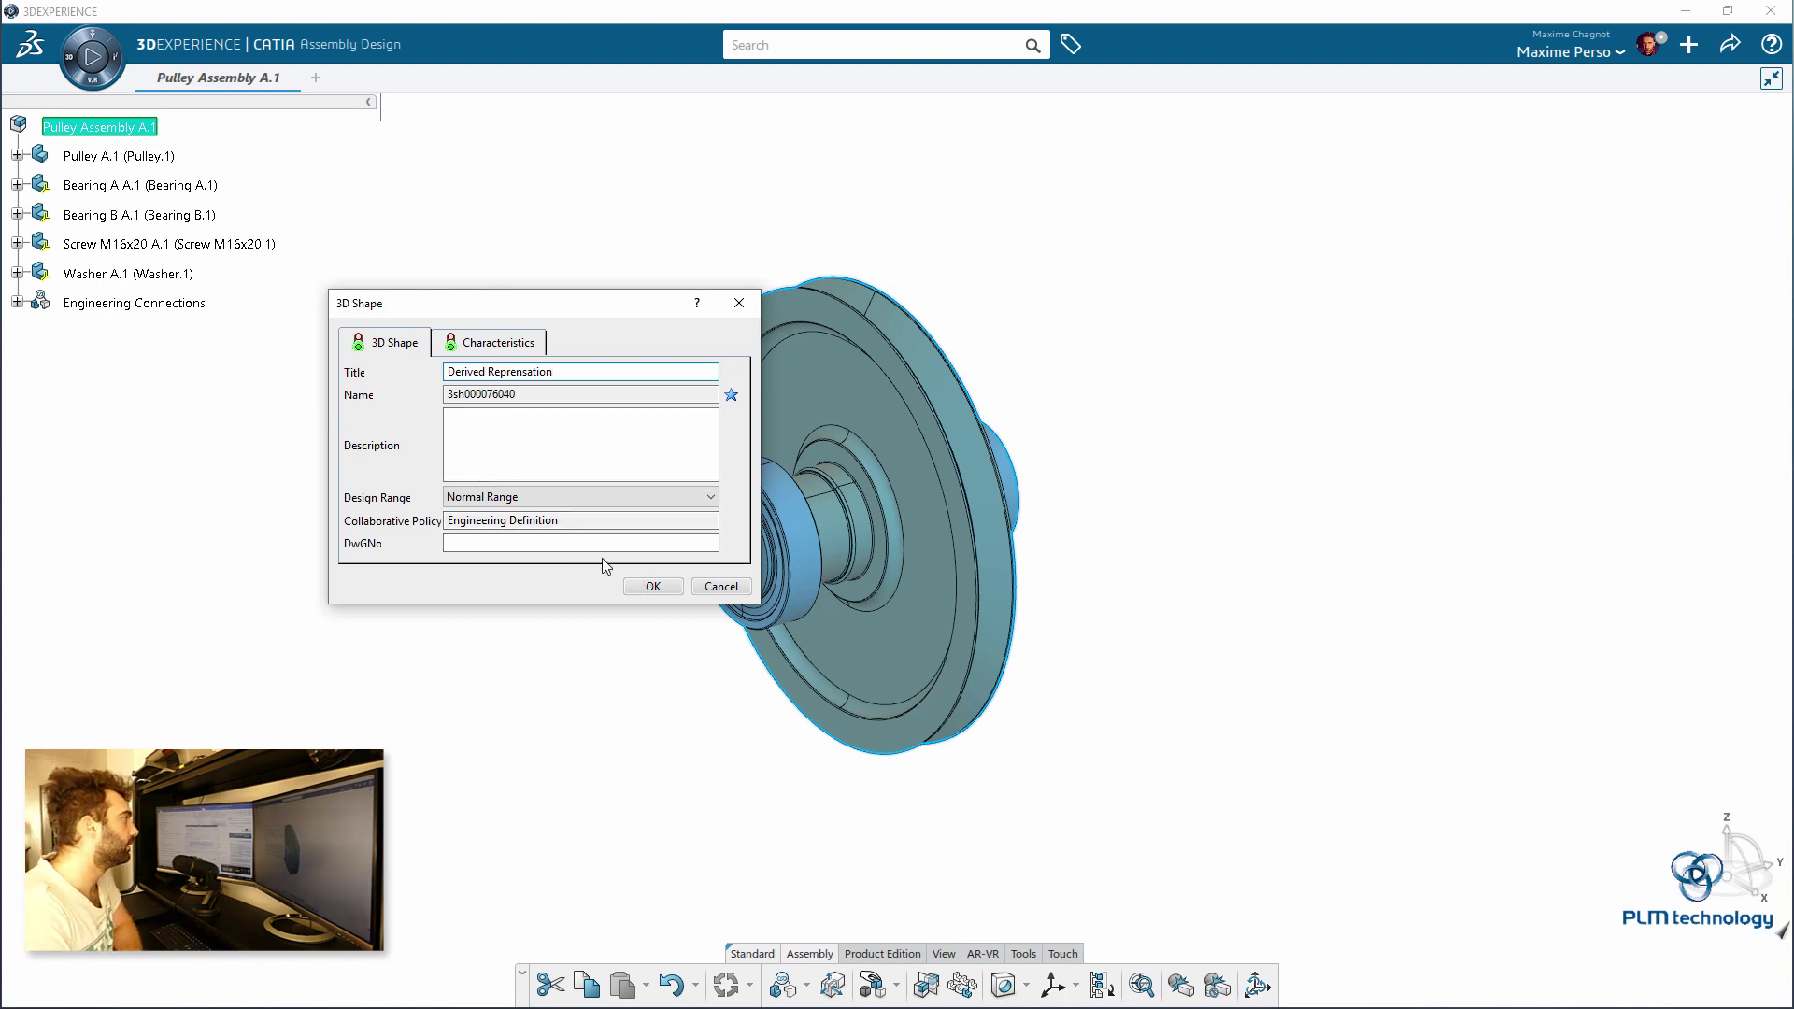
left_click(518, 372)
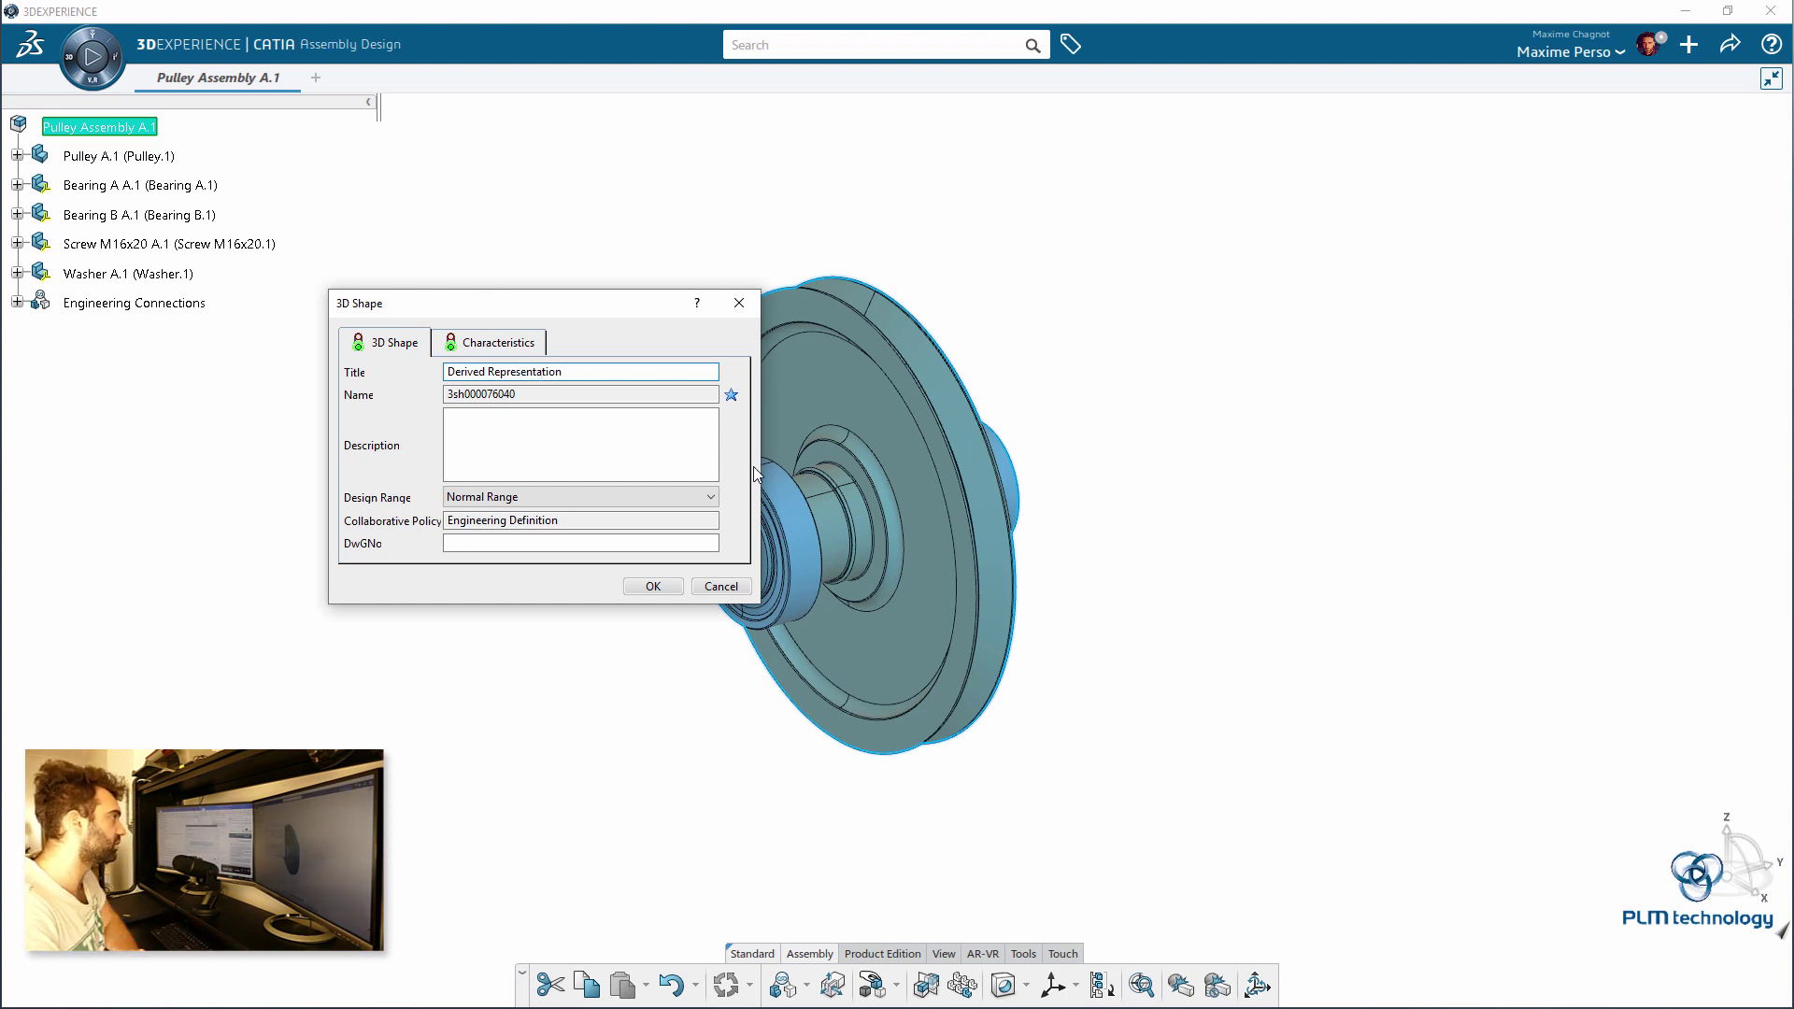
left_click(653, 589)
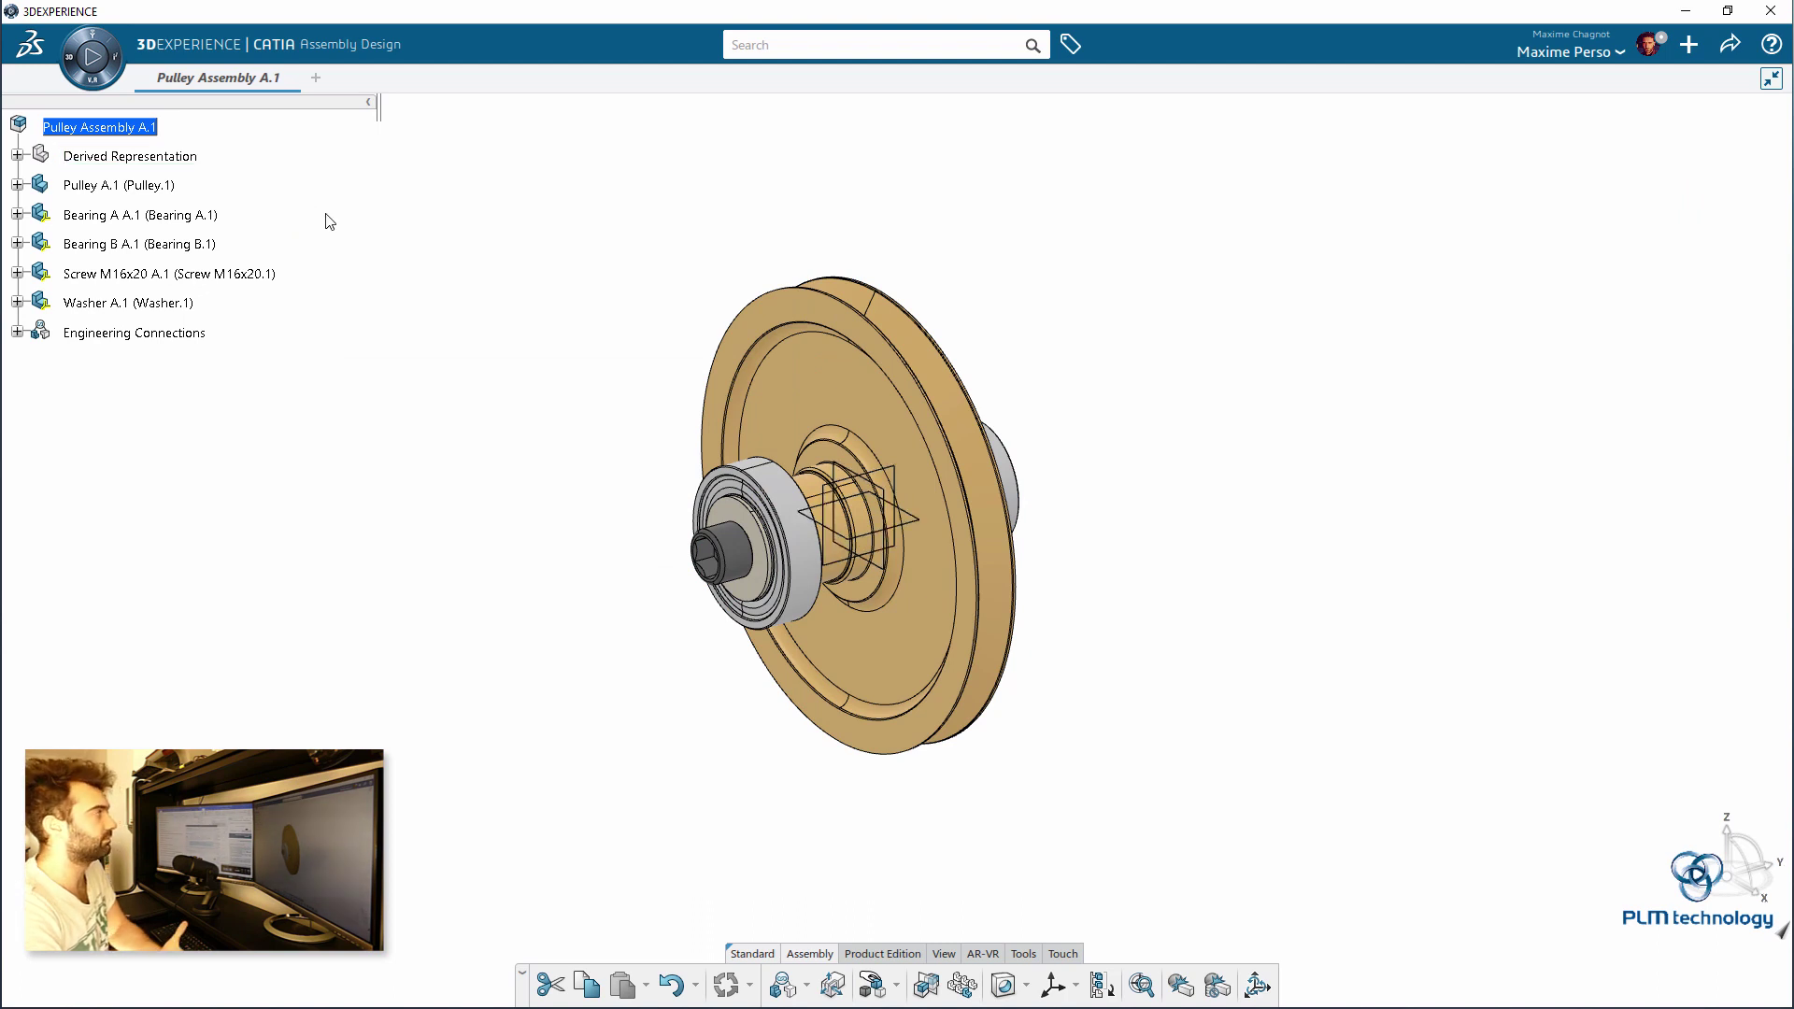
Step: Start the Derived Representation command with Derived Representation as the target shape
left_click(17, 155)
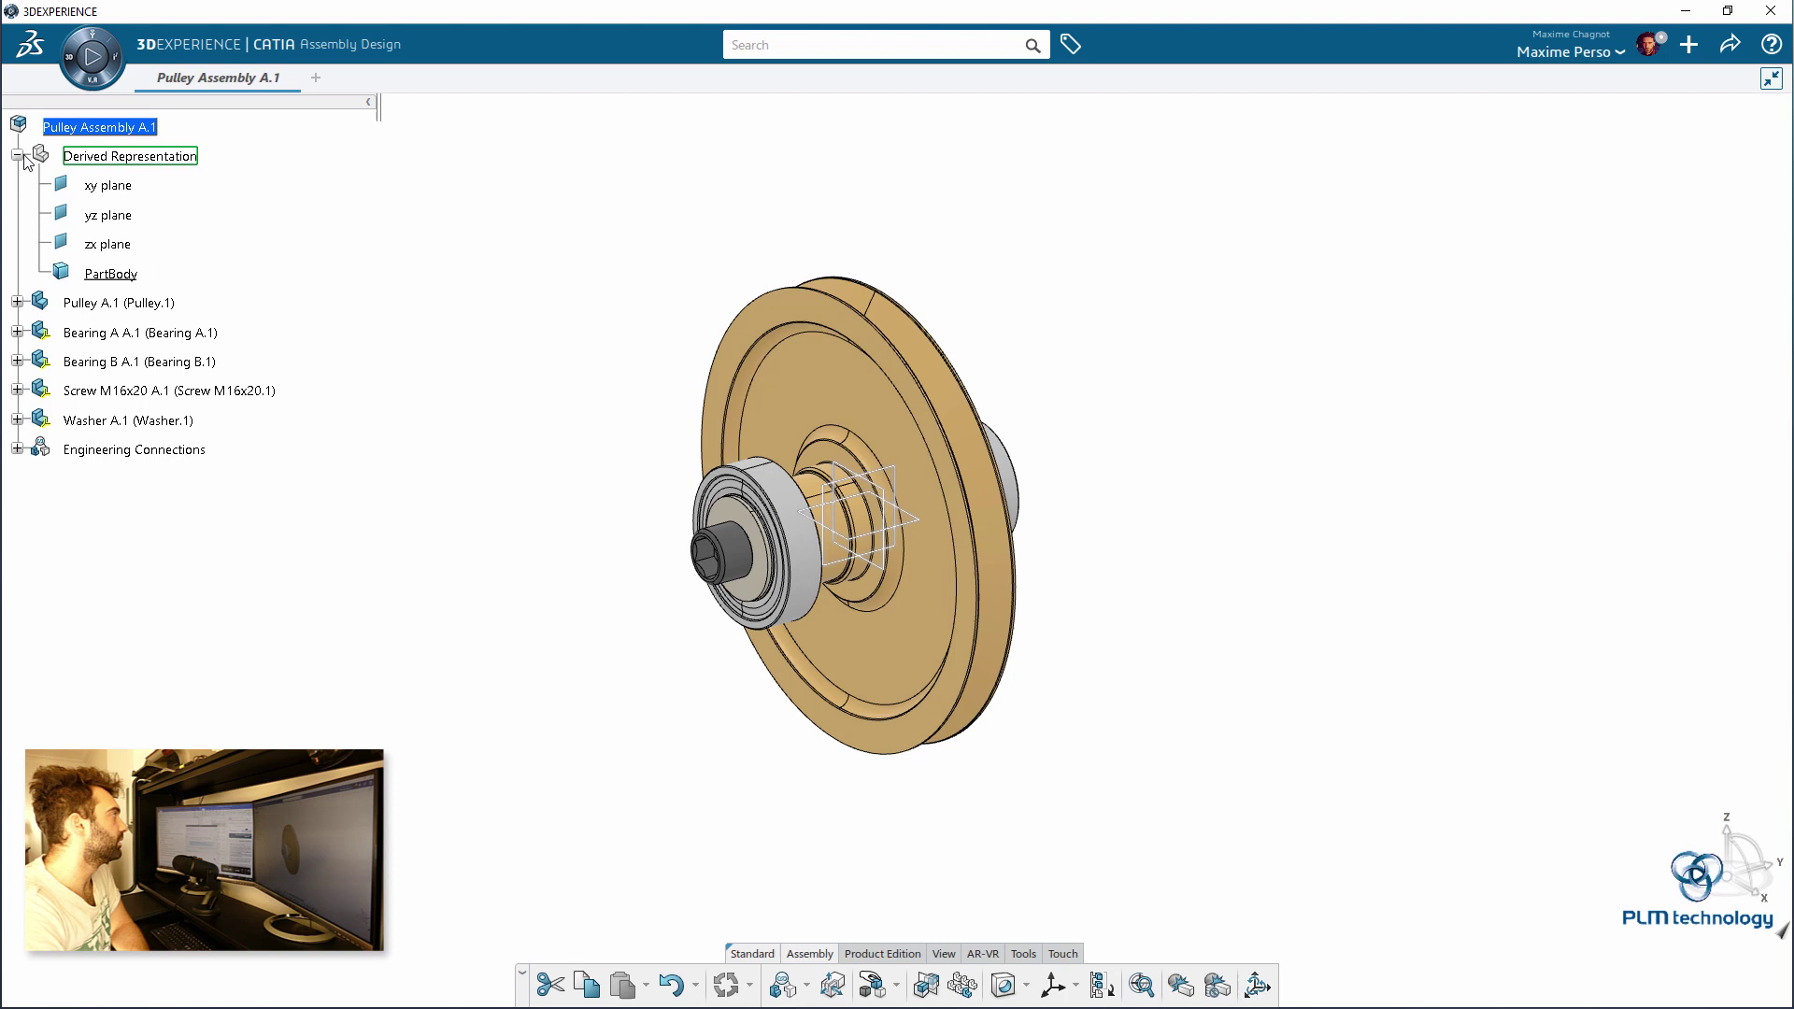
left_click(17, 155)
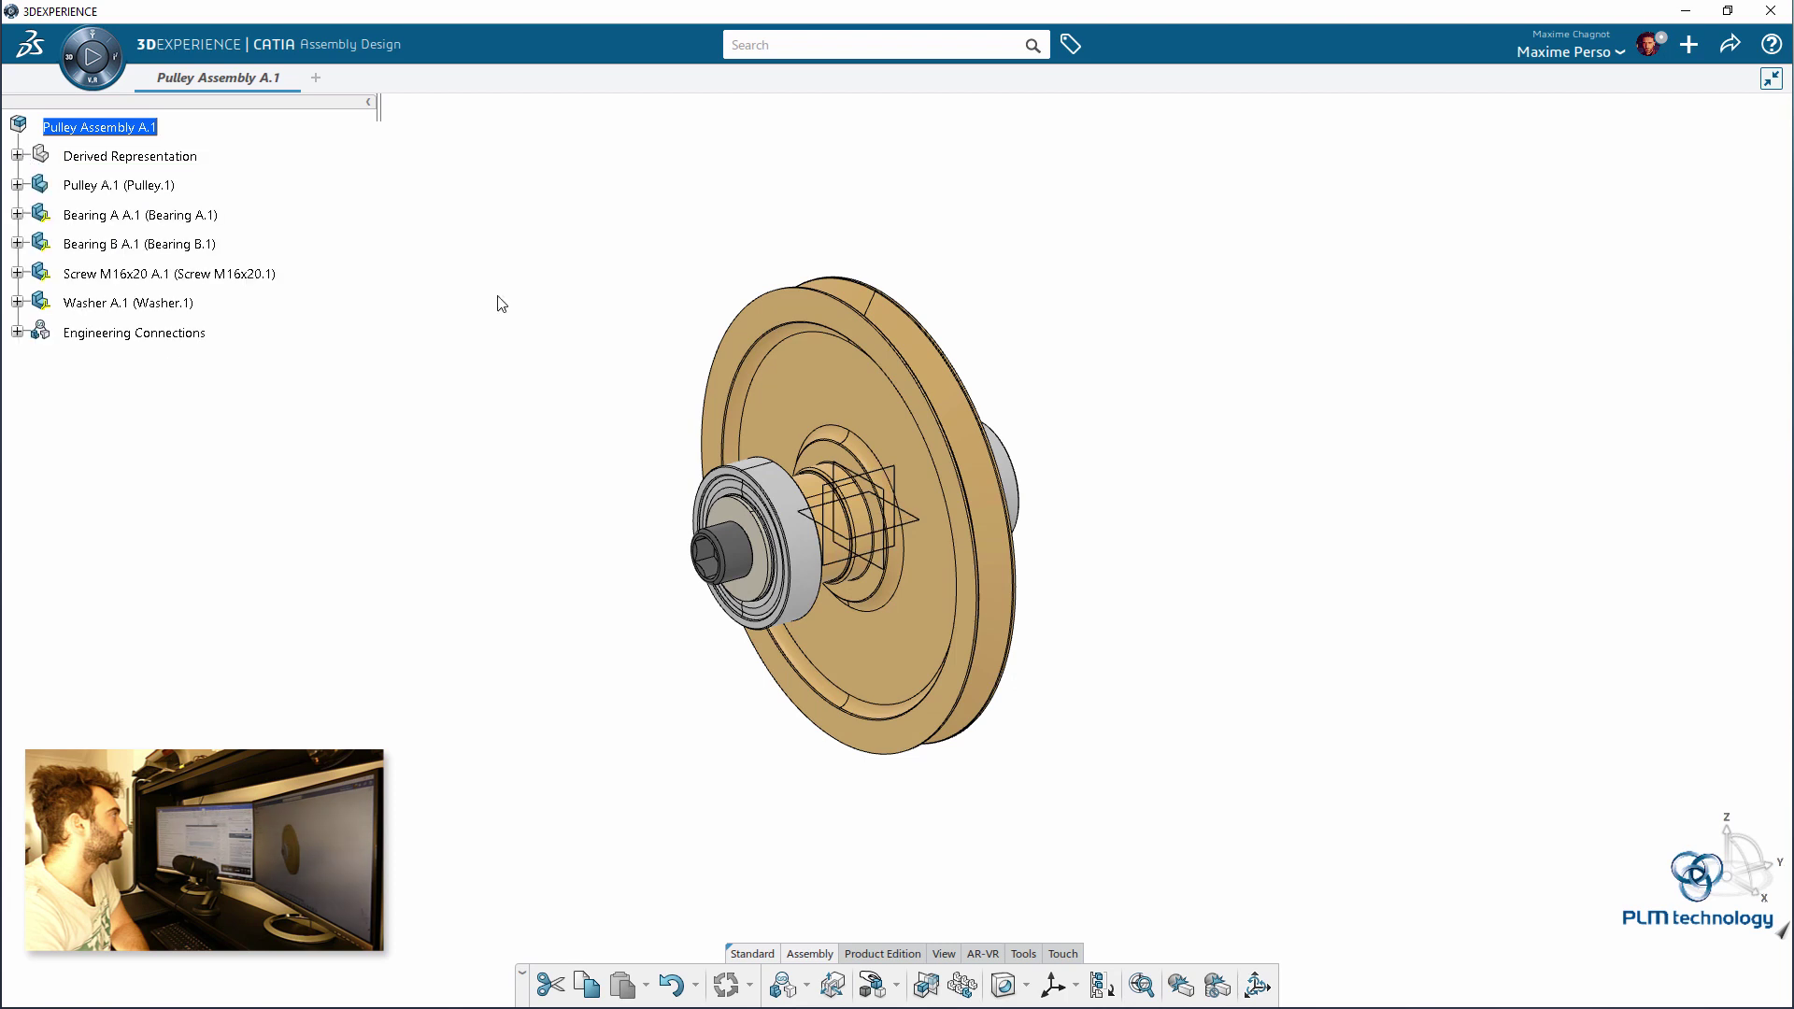
left_click(1100, 989)
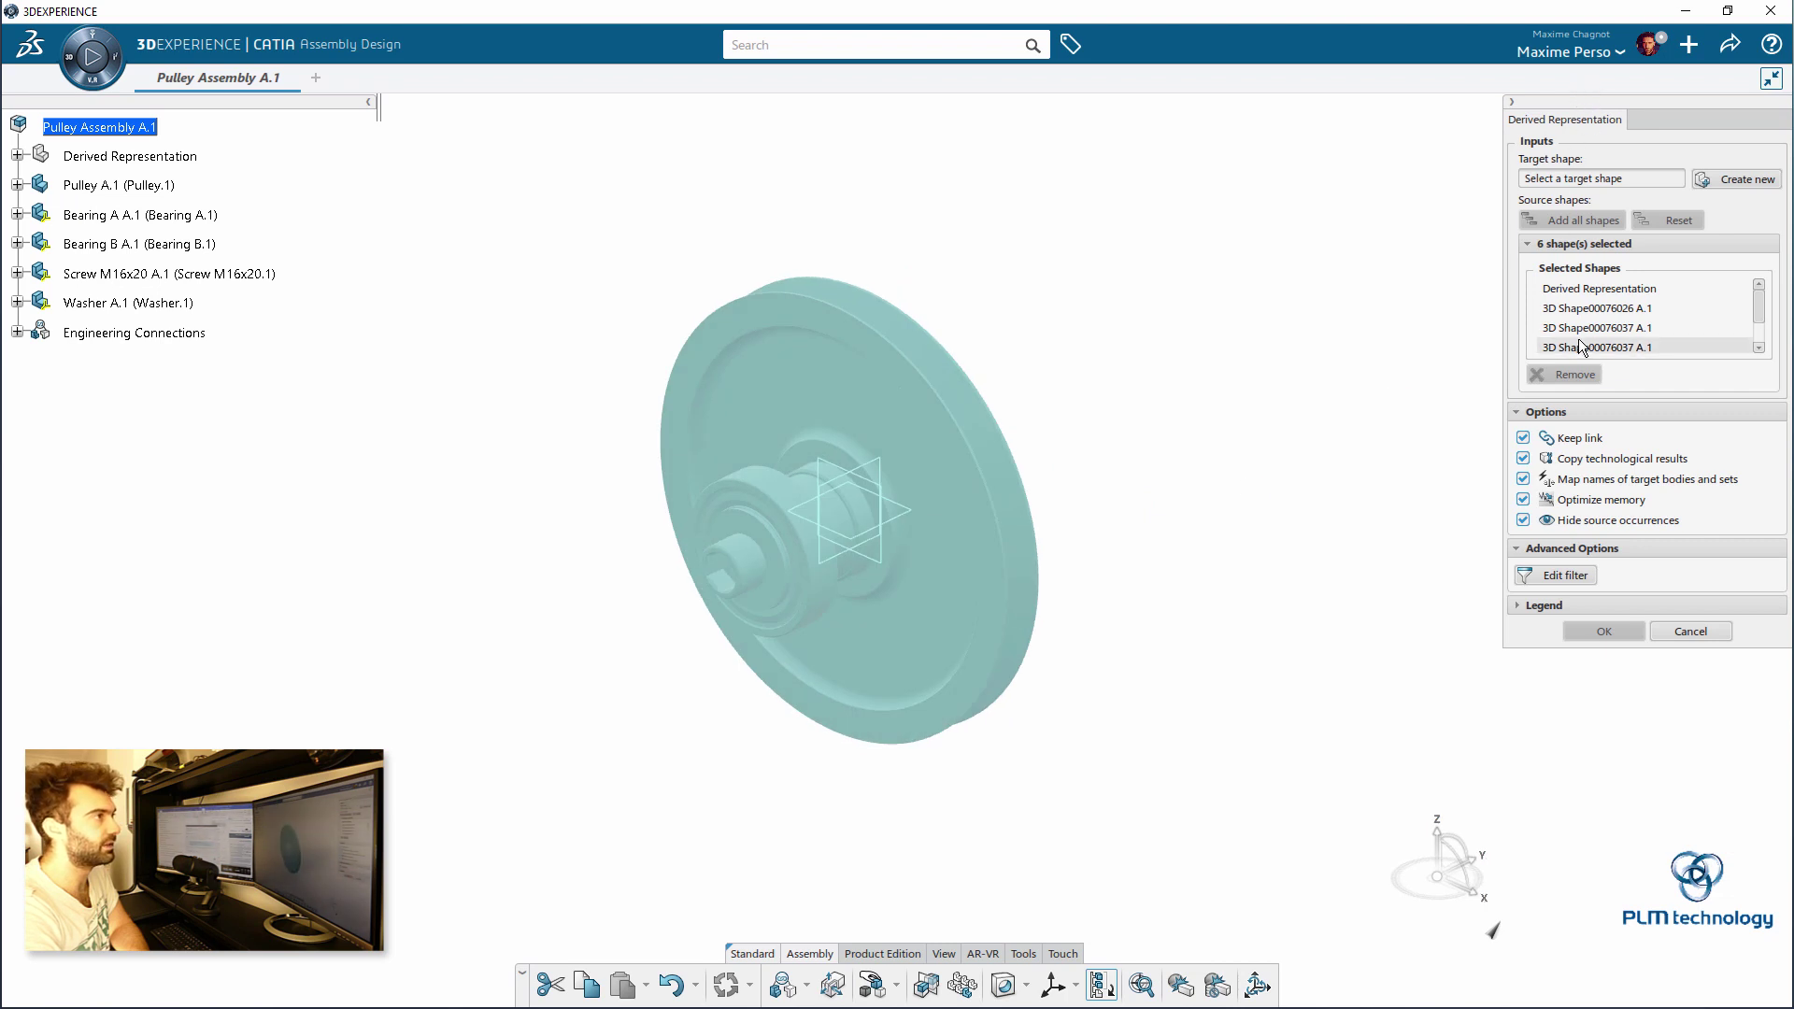
left_click(114, 157)
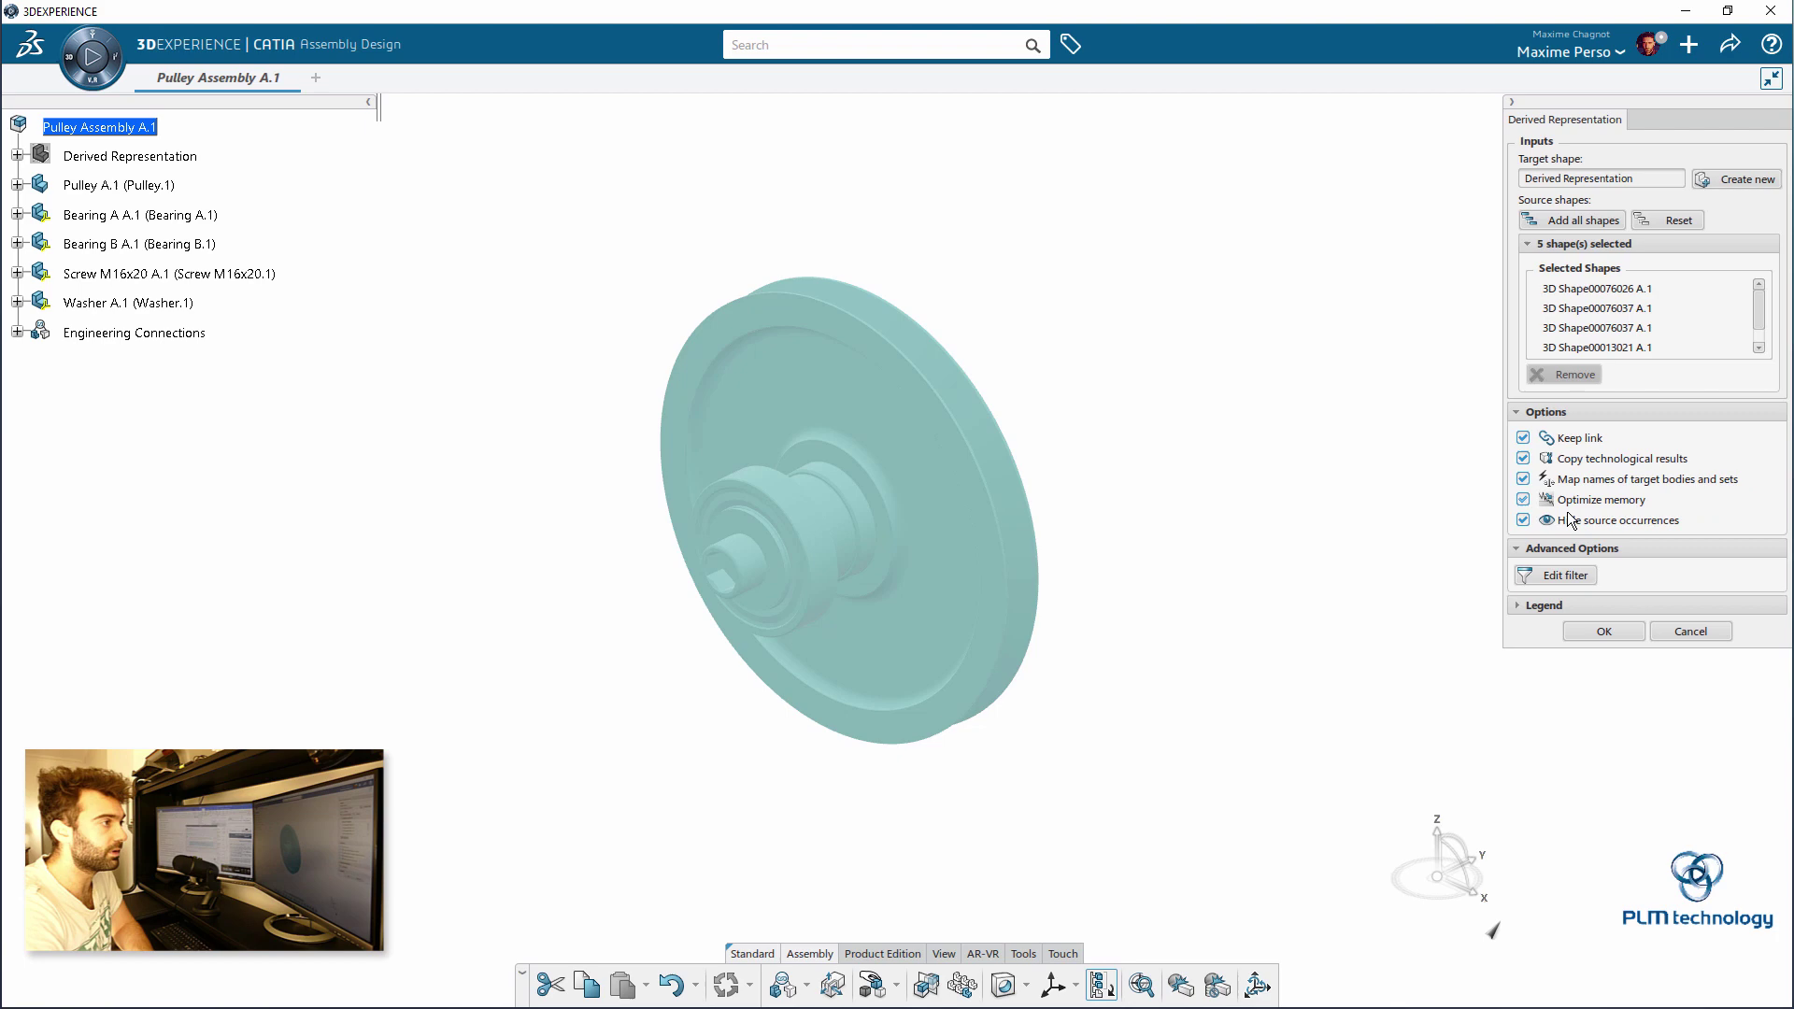
Step: Exclude the washer and screw, then create it from the pulley and both bearings
left_click(1544, 605)
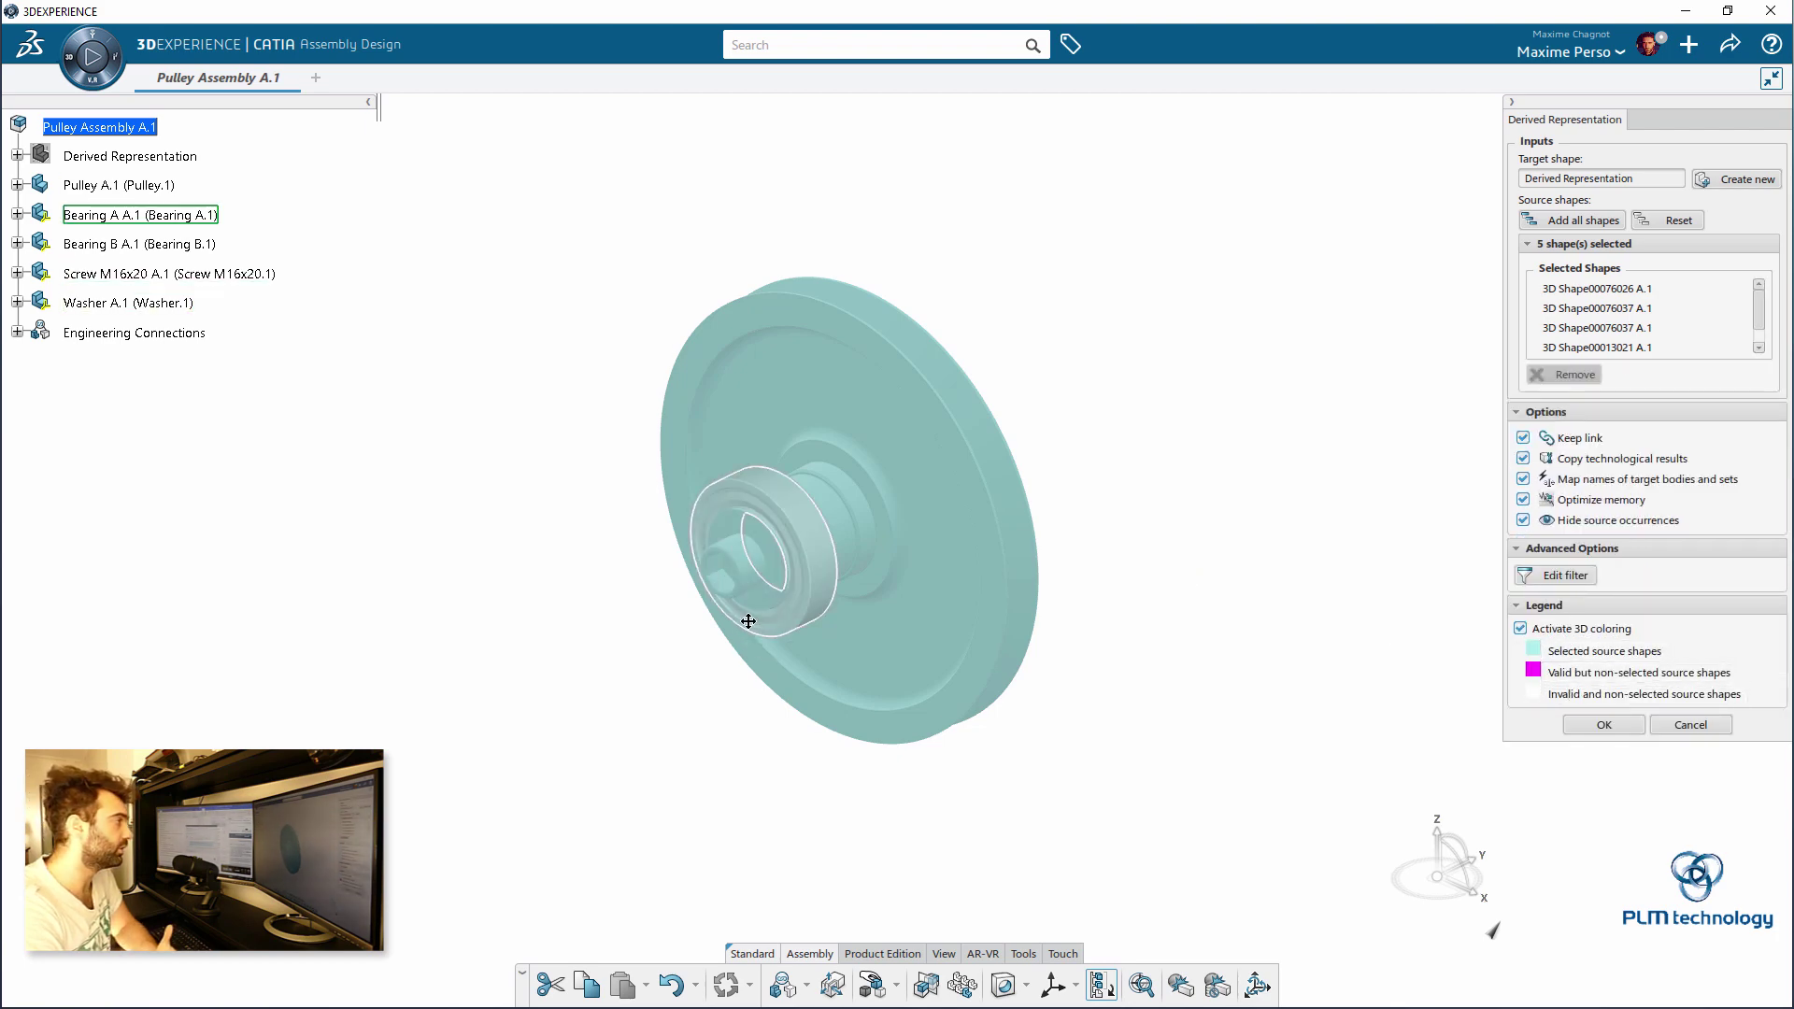
scroll(748, 620, "up", 3)
left_click(140, 303)
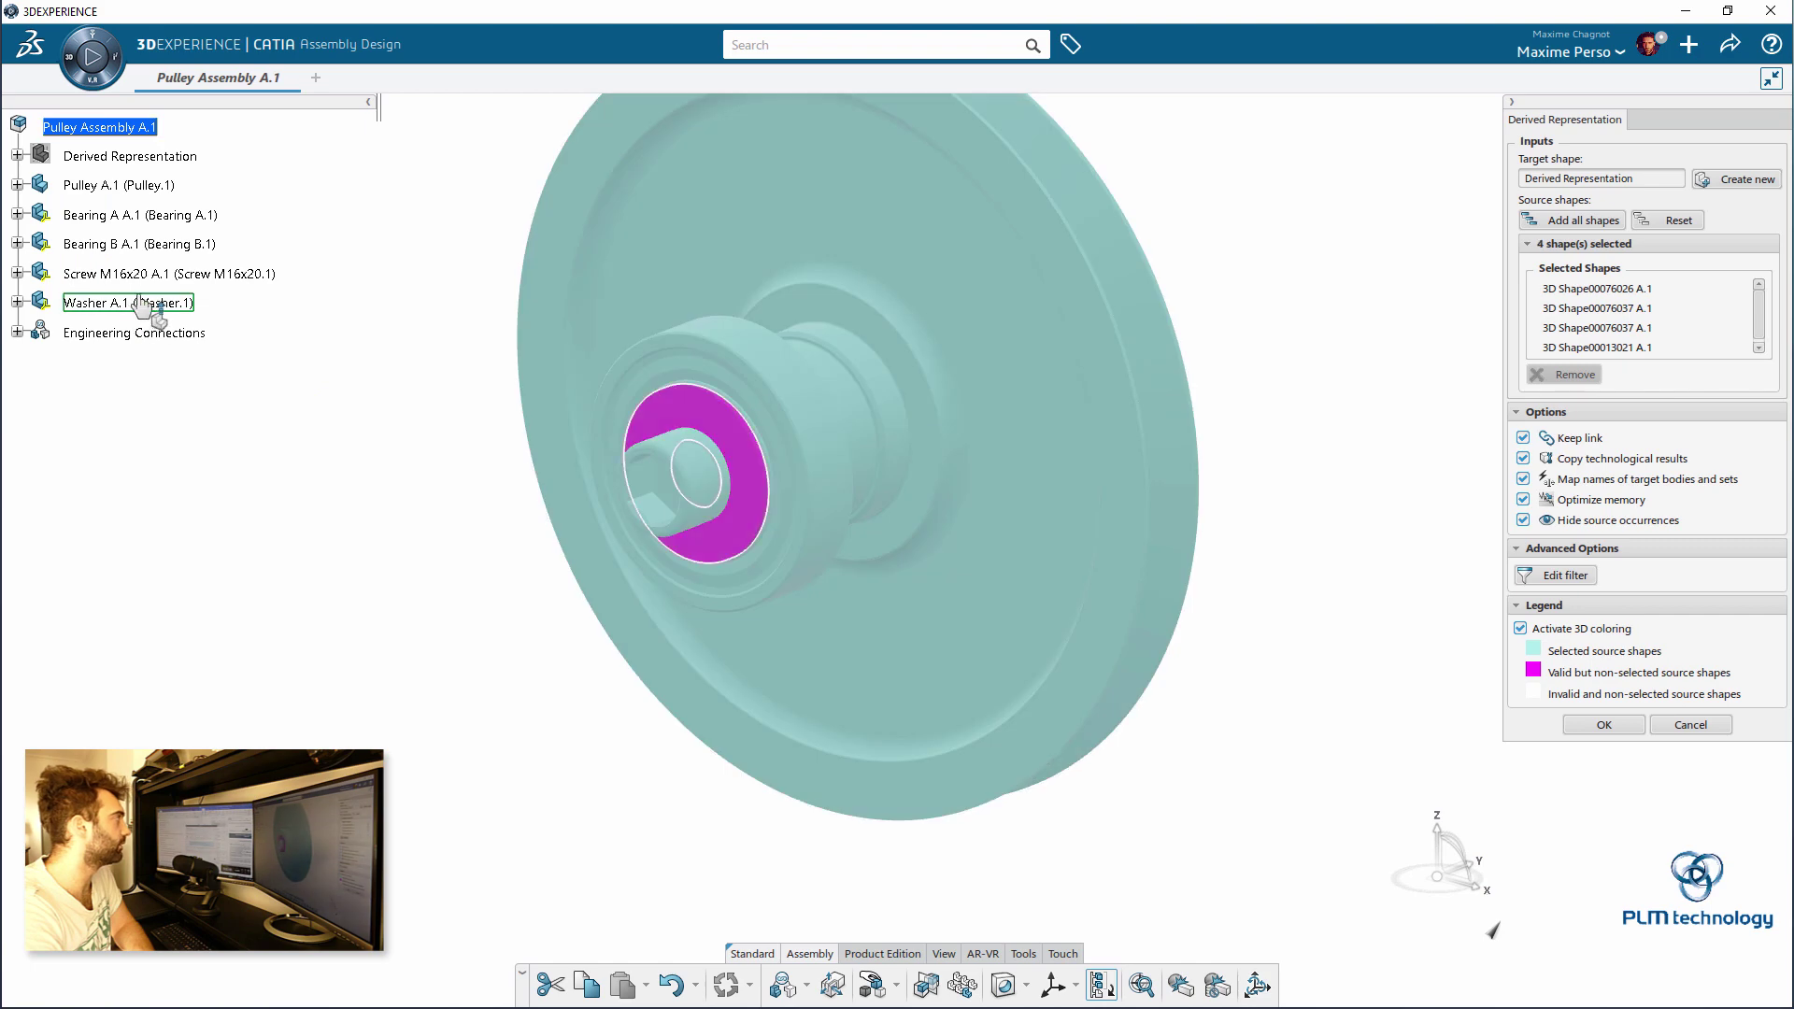
left_click(140, 277)
scroll(528, 591, "down", 3)
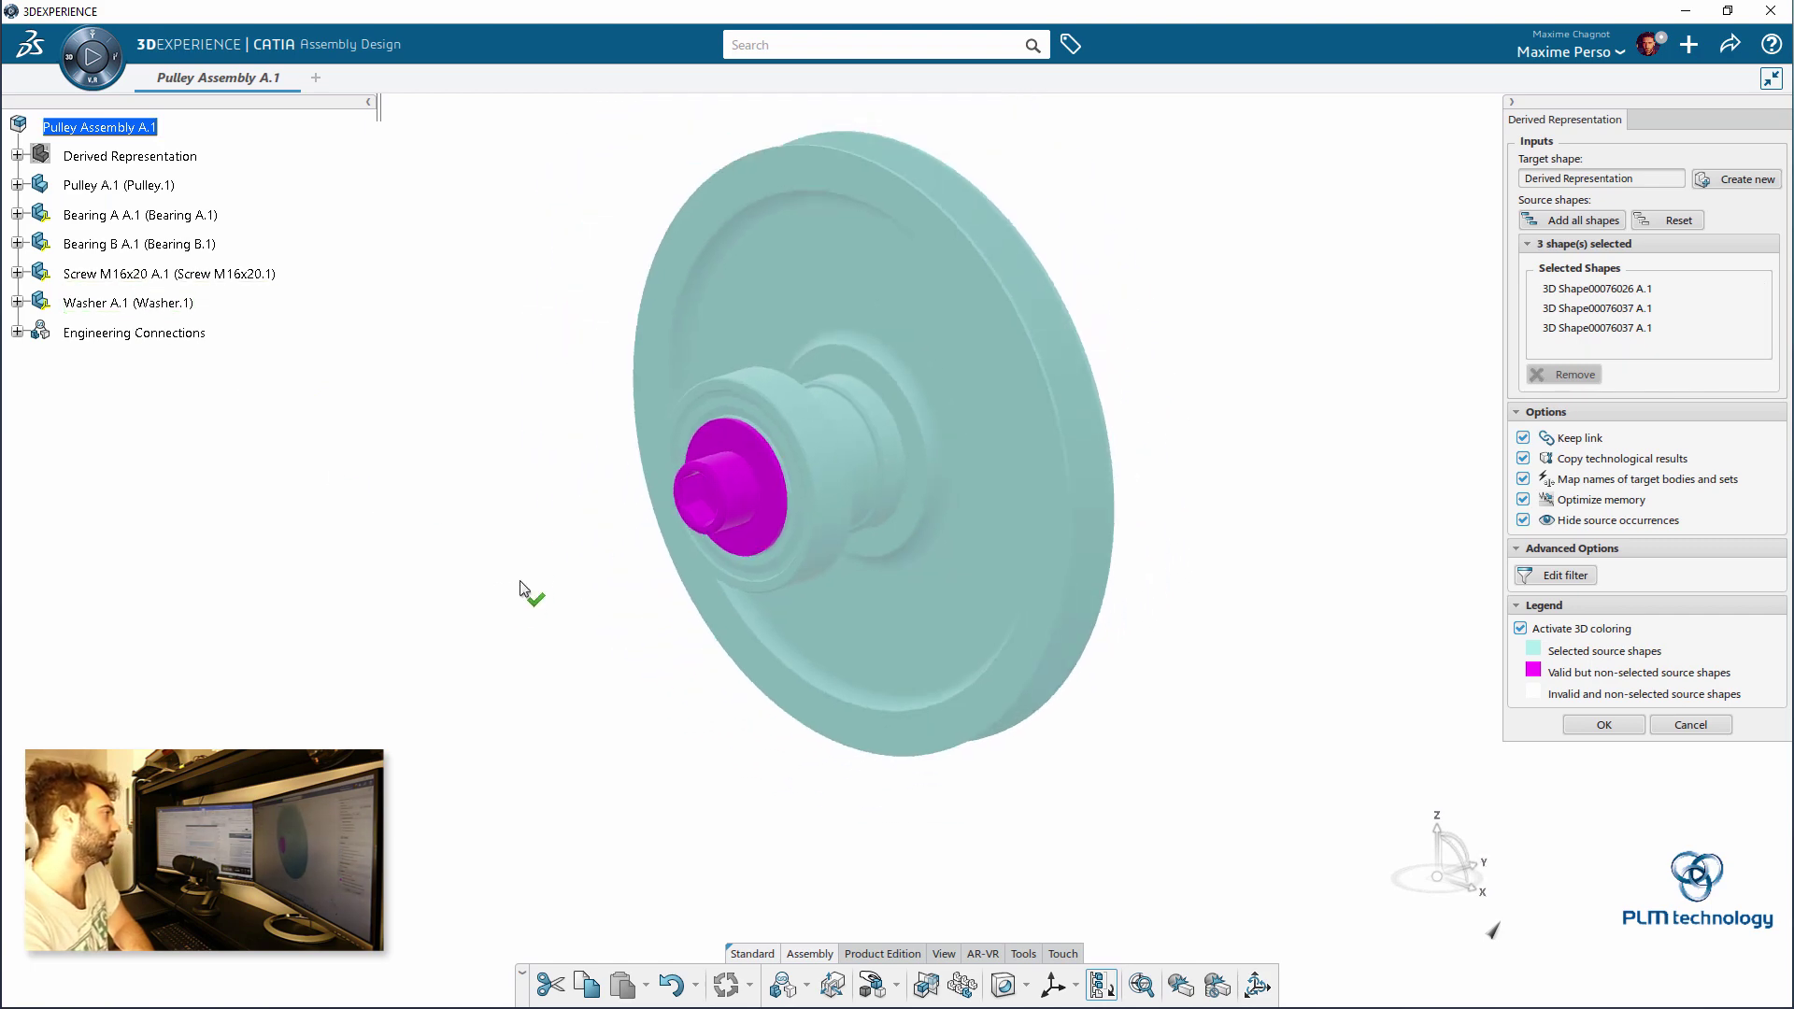
middle_click_drag(520, 589, 801, 641)
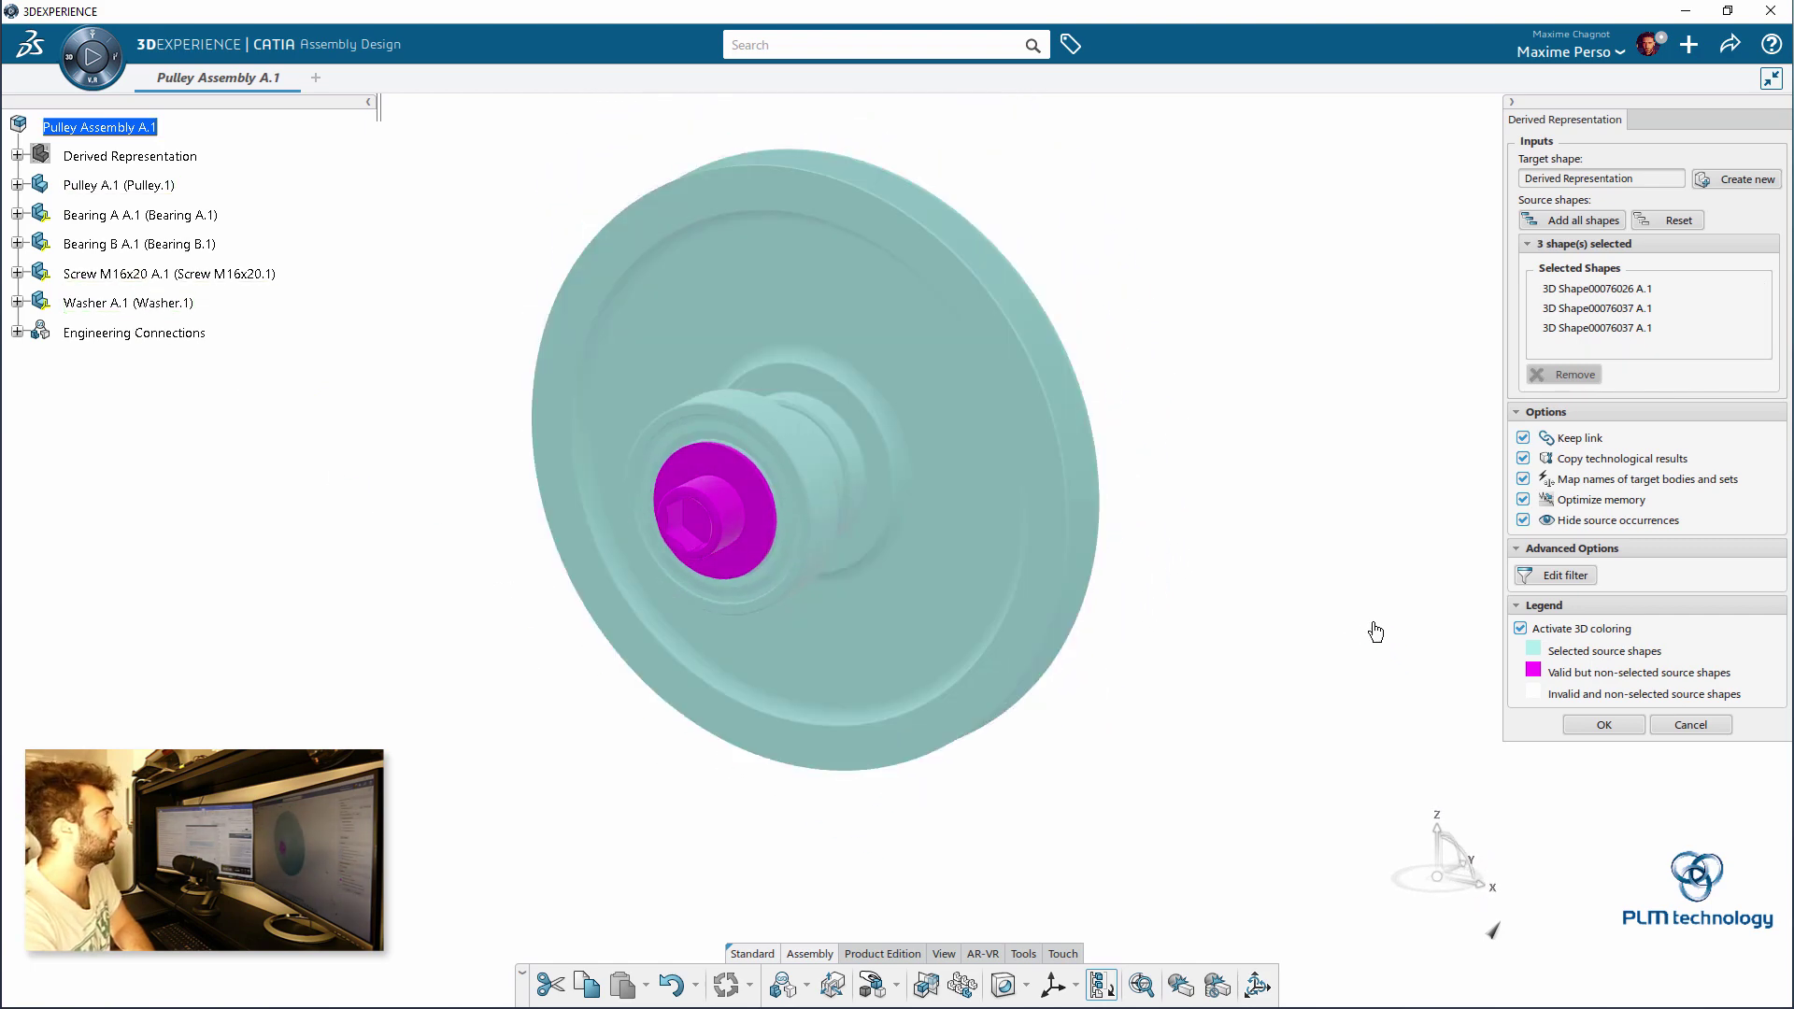
middle_click_drag(1376, 633, 1360, 579)
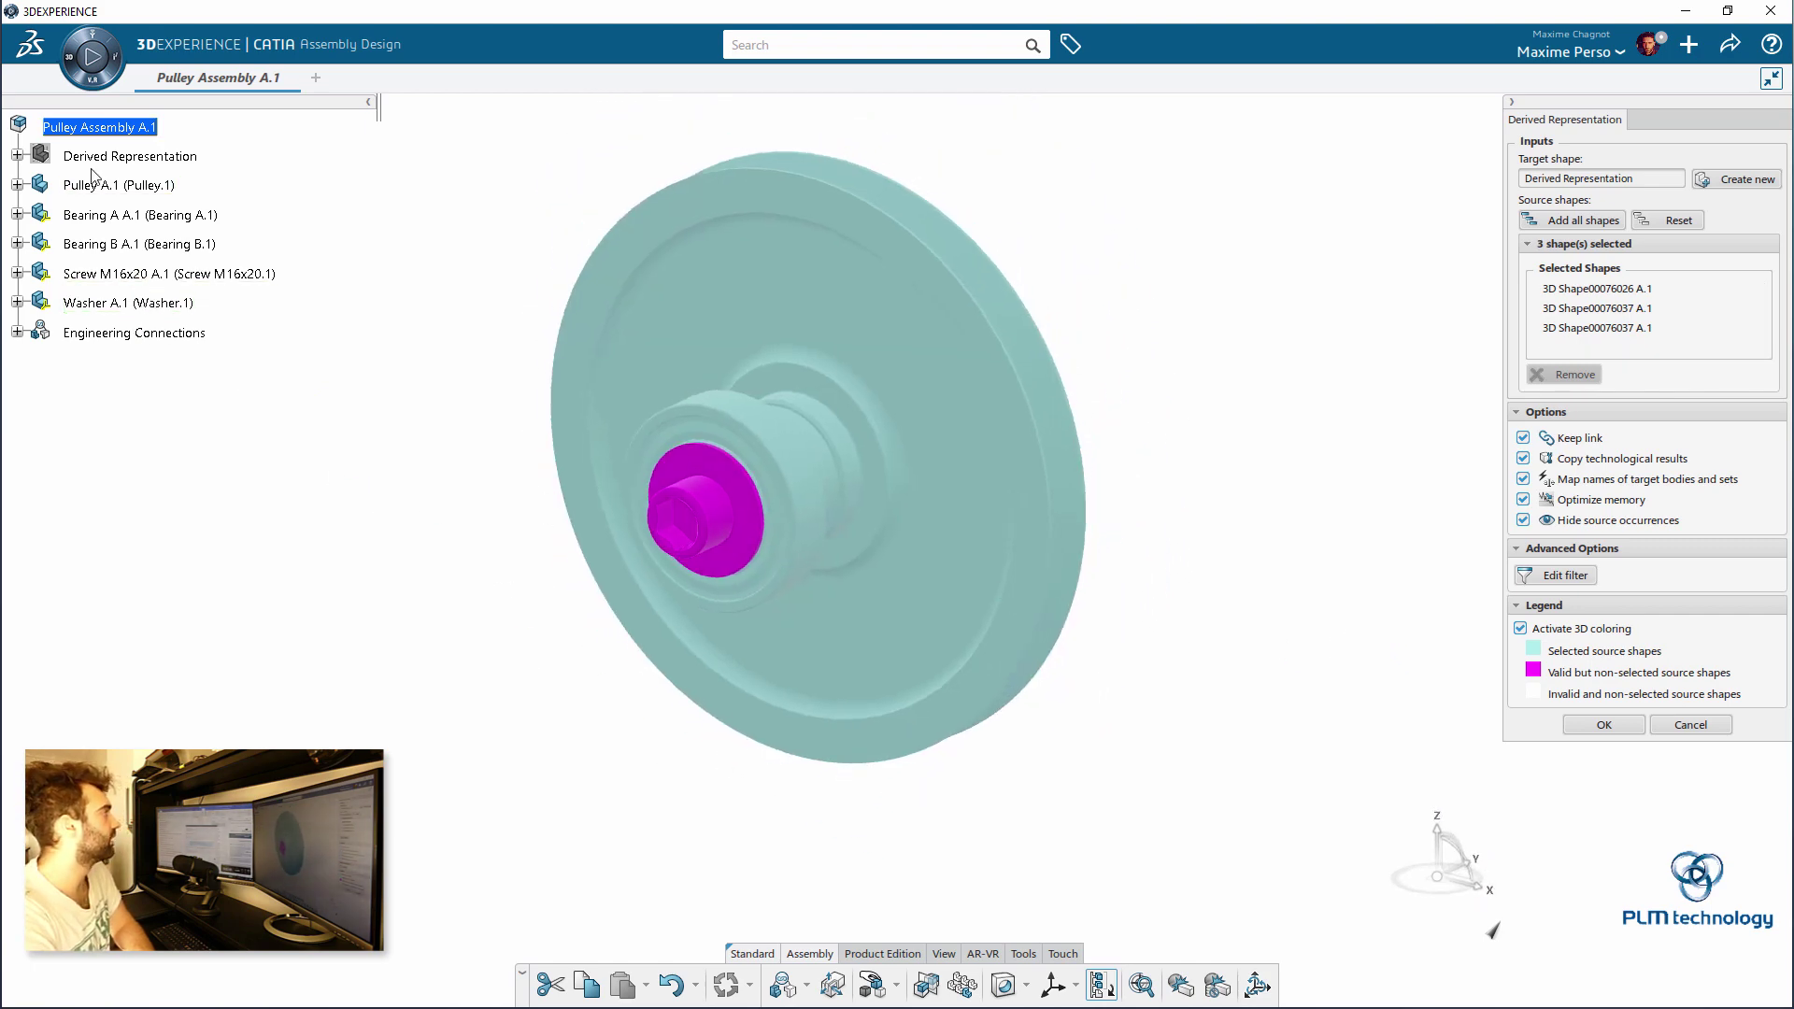
left_click(1604, 725)
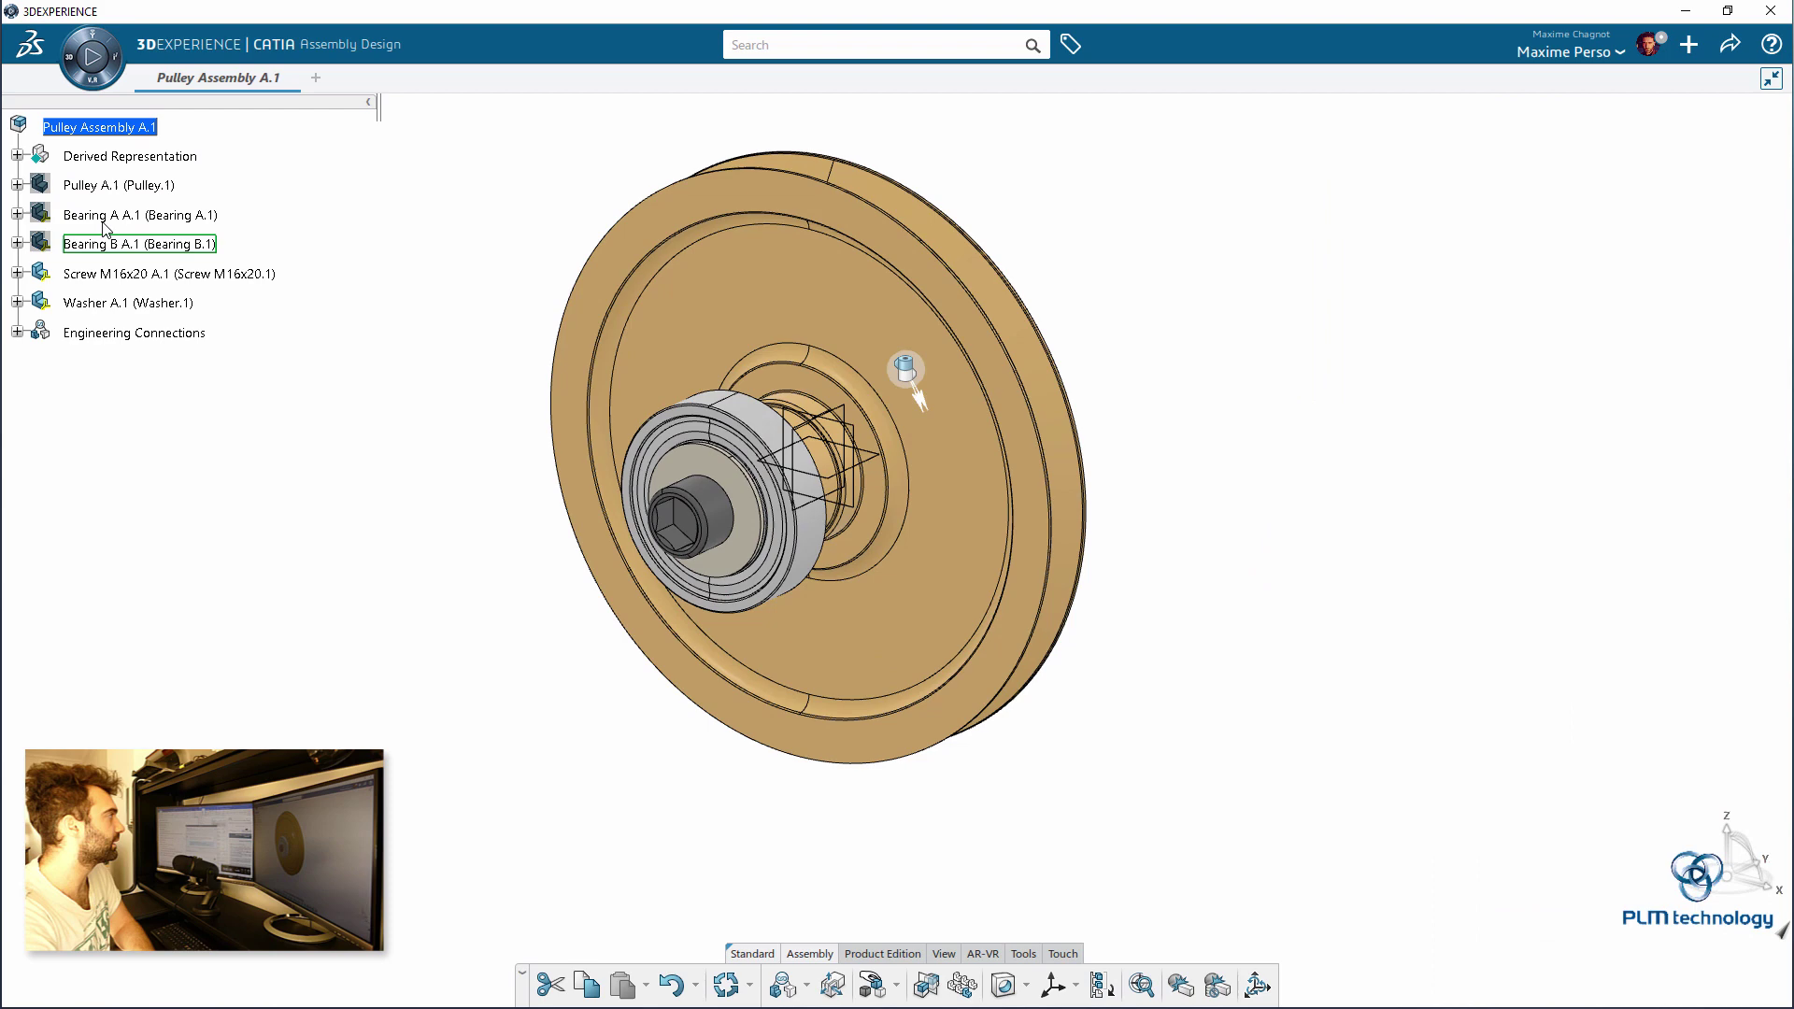
Step: Expand Derived Representation and make it the part being edited in Part Design
left_click(16, 156)
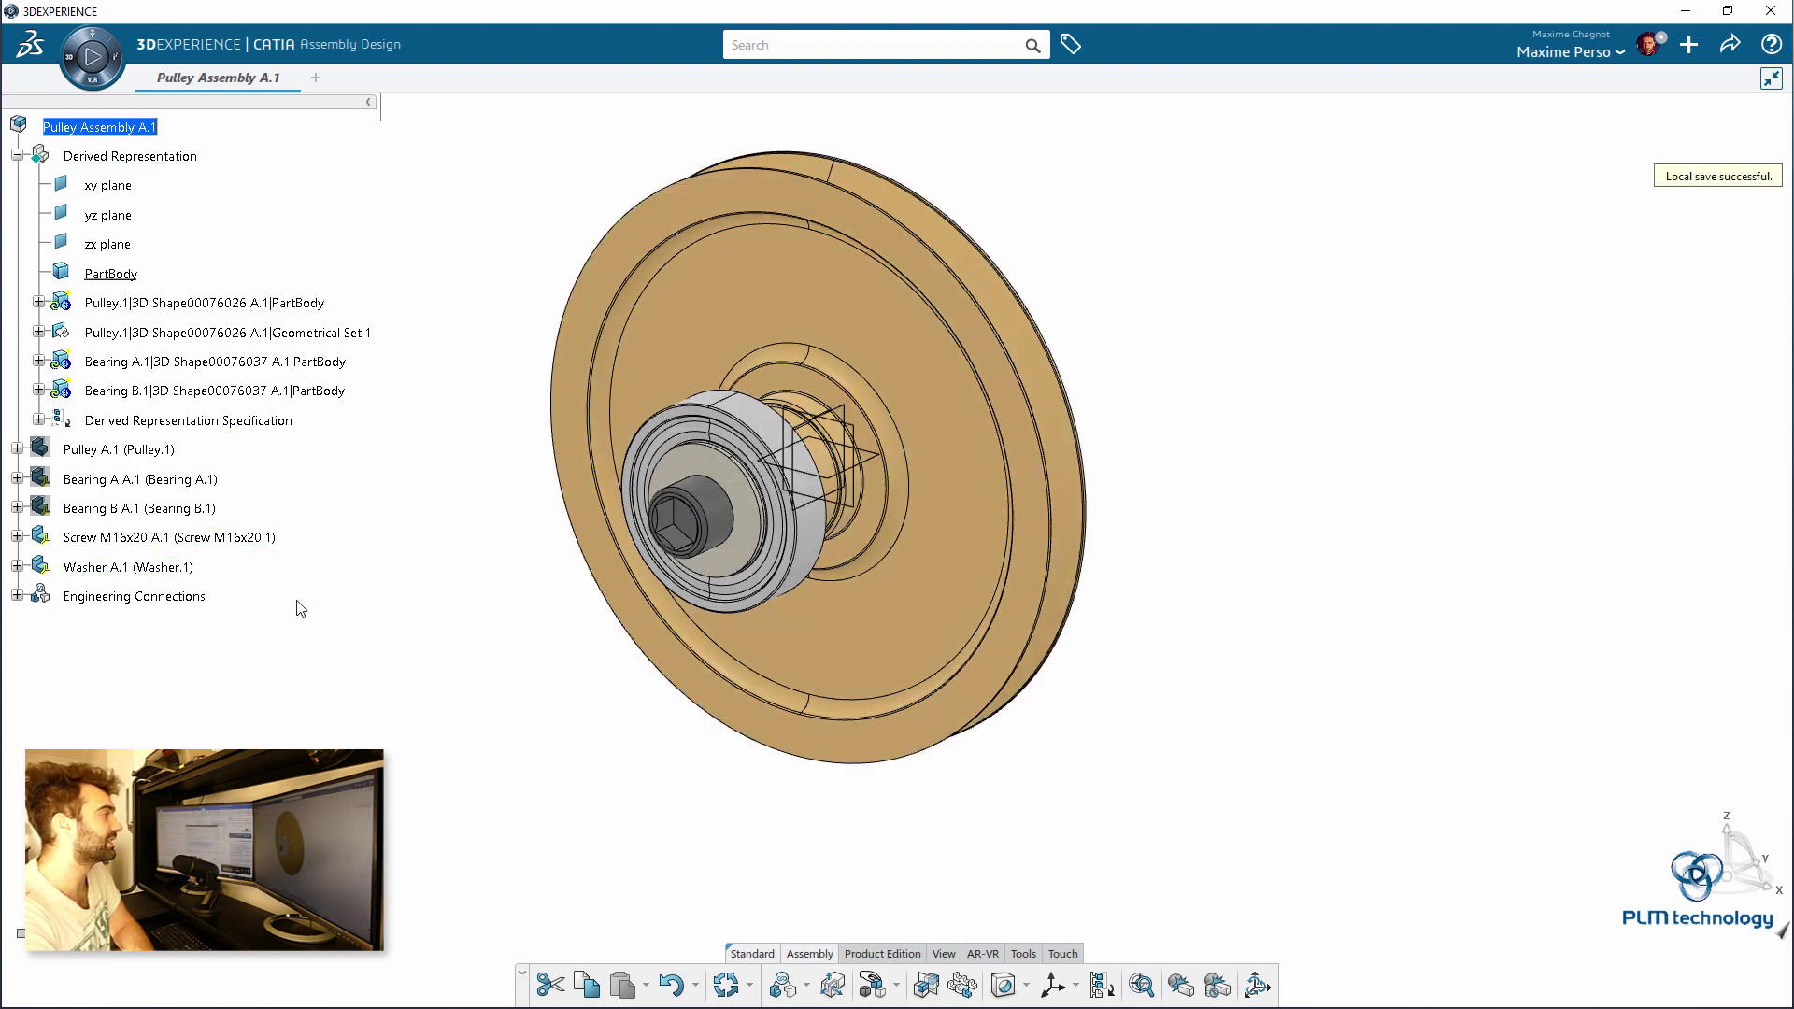
double_click(94, 156)
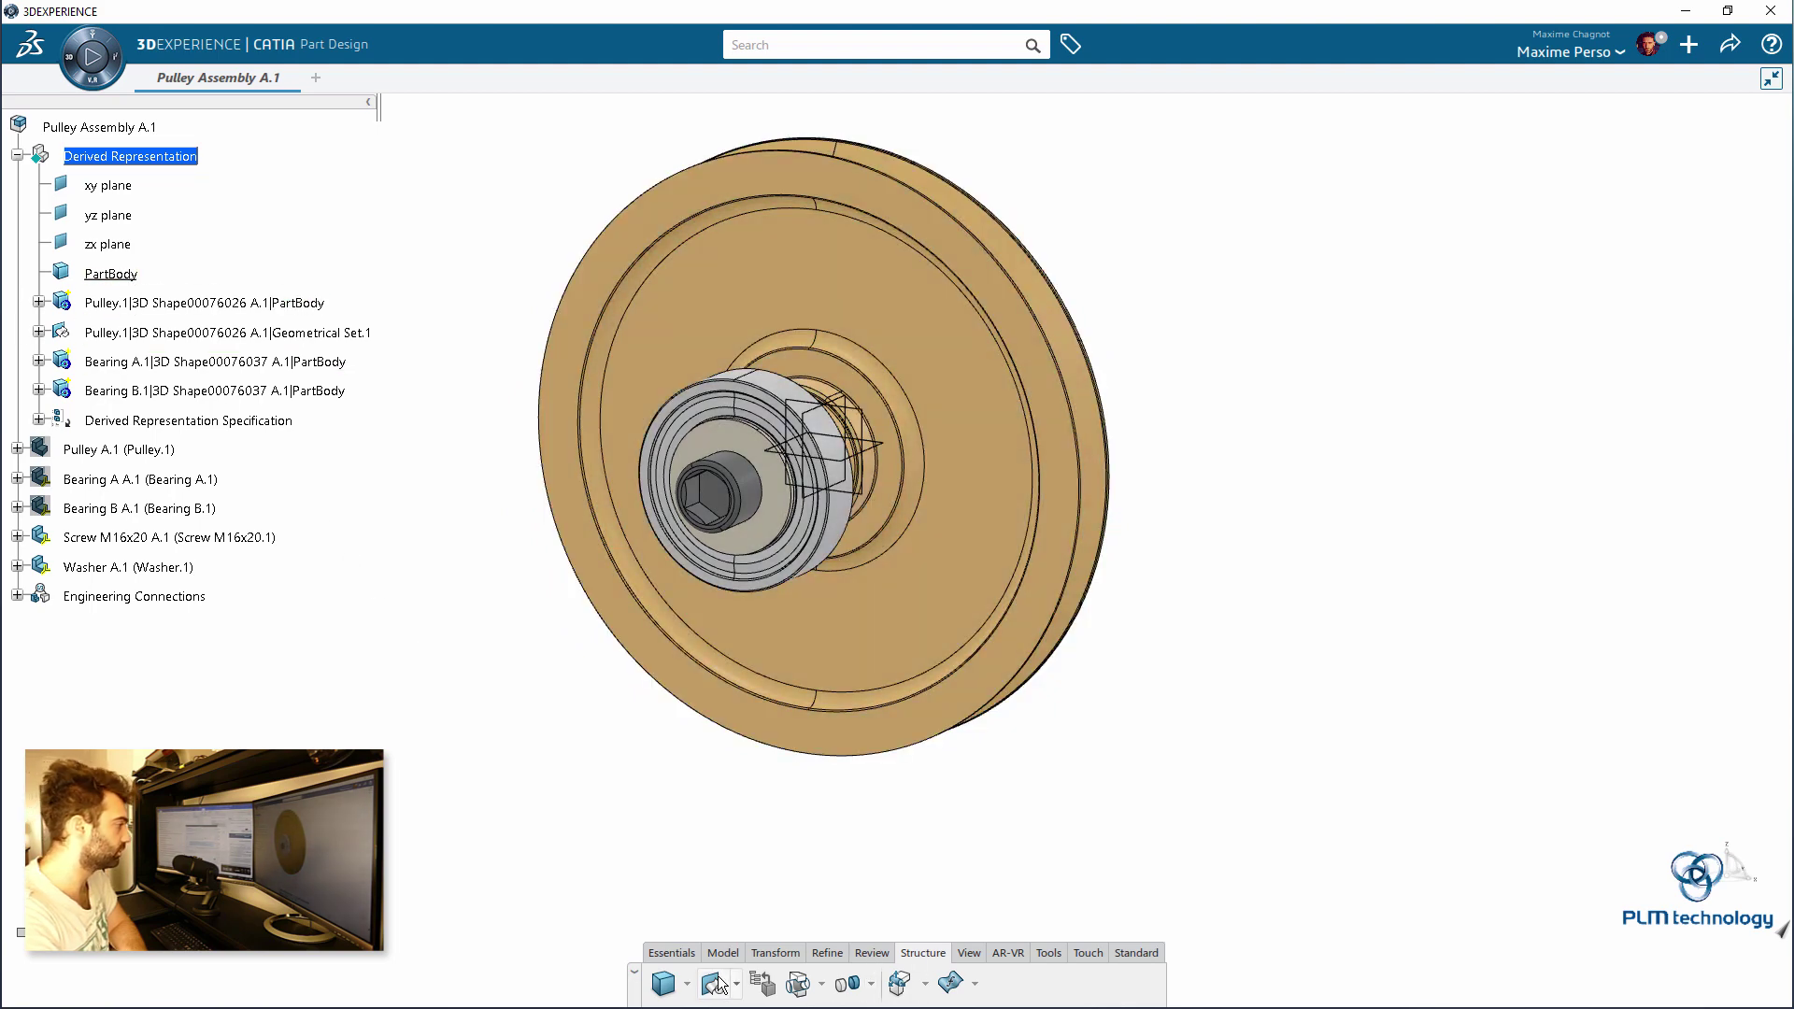
Step: Add the copied pulley body into PartBody
left_click(822, 983)
left_click(824, 872)
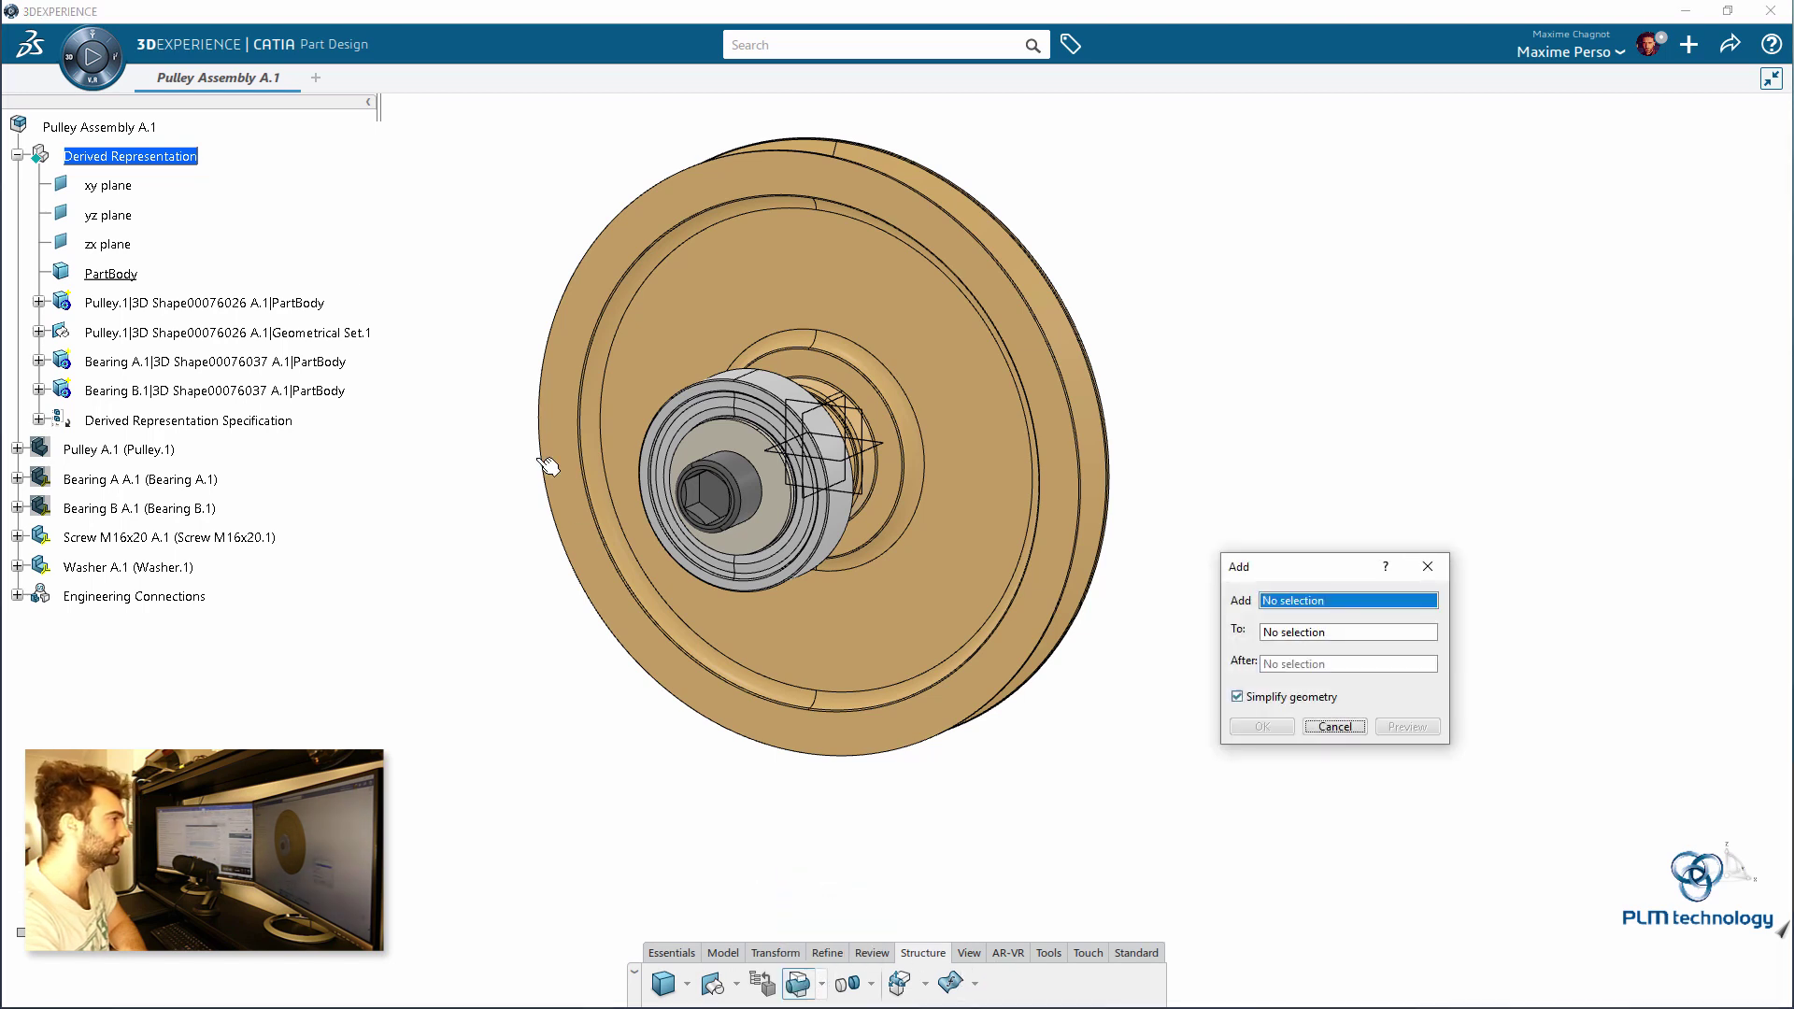
left_click(117, 305)
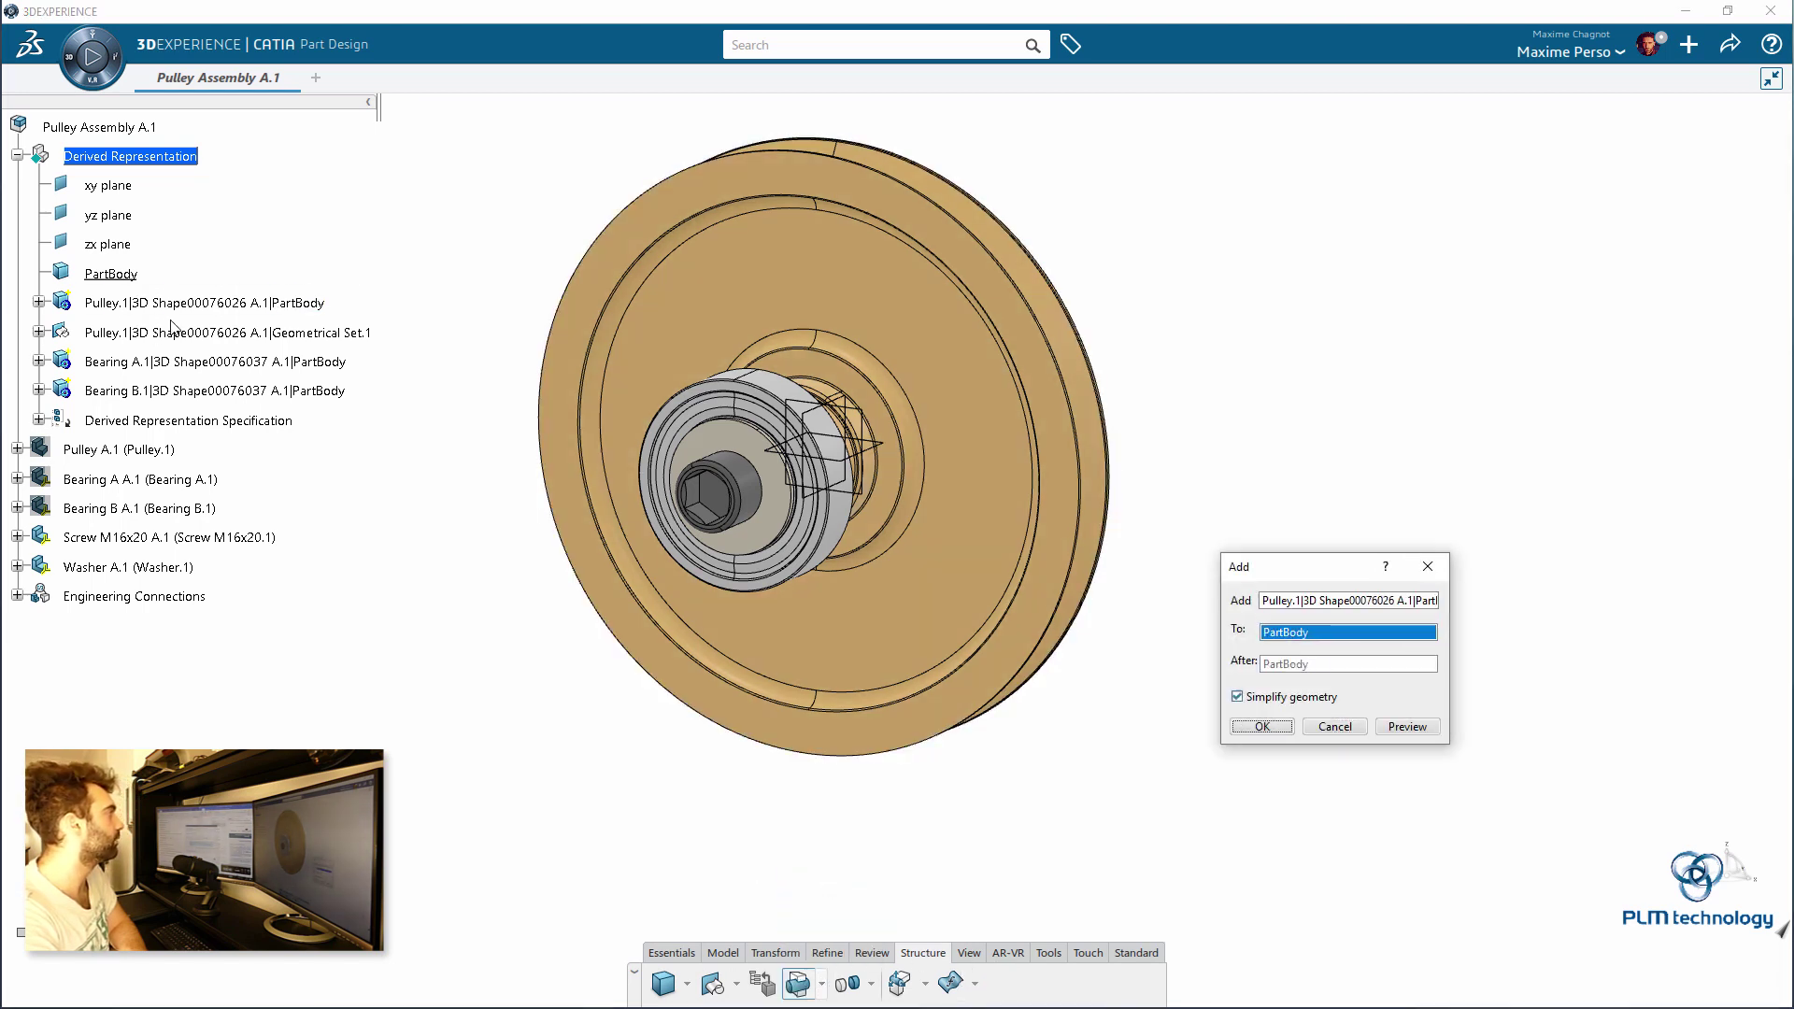
left_click(117, 274)
left_click(1263, 727)
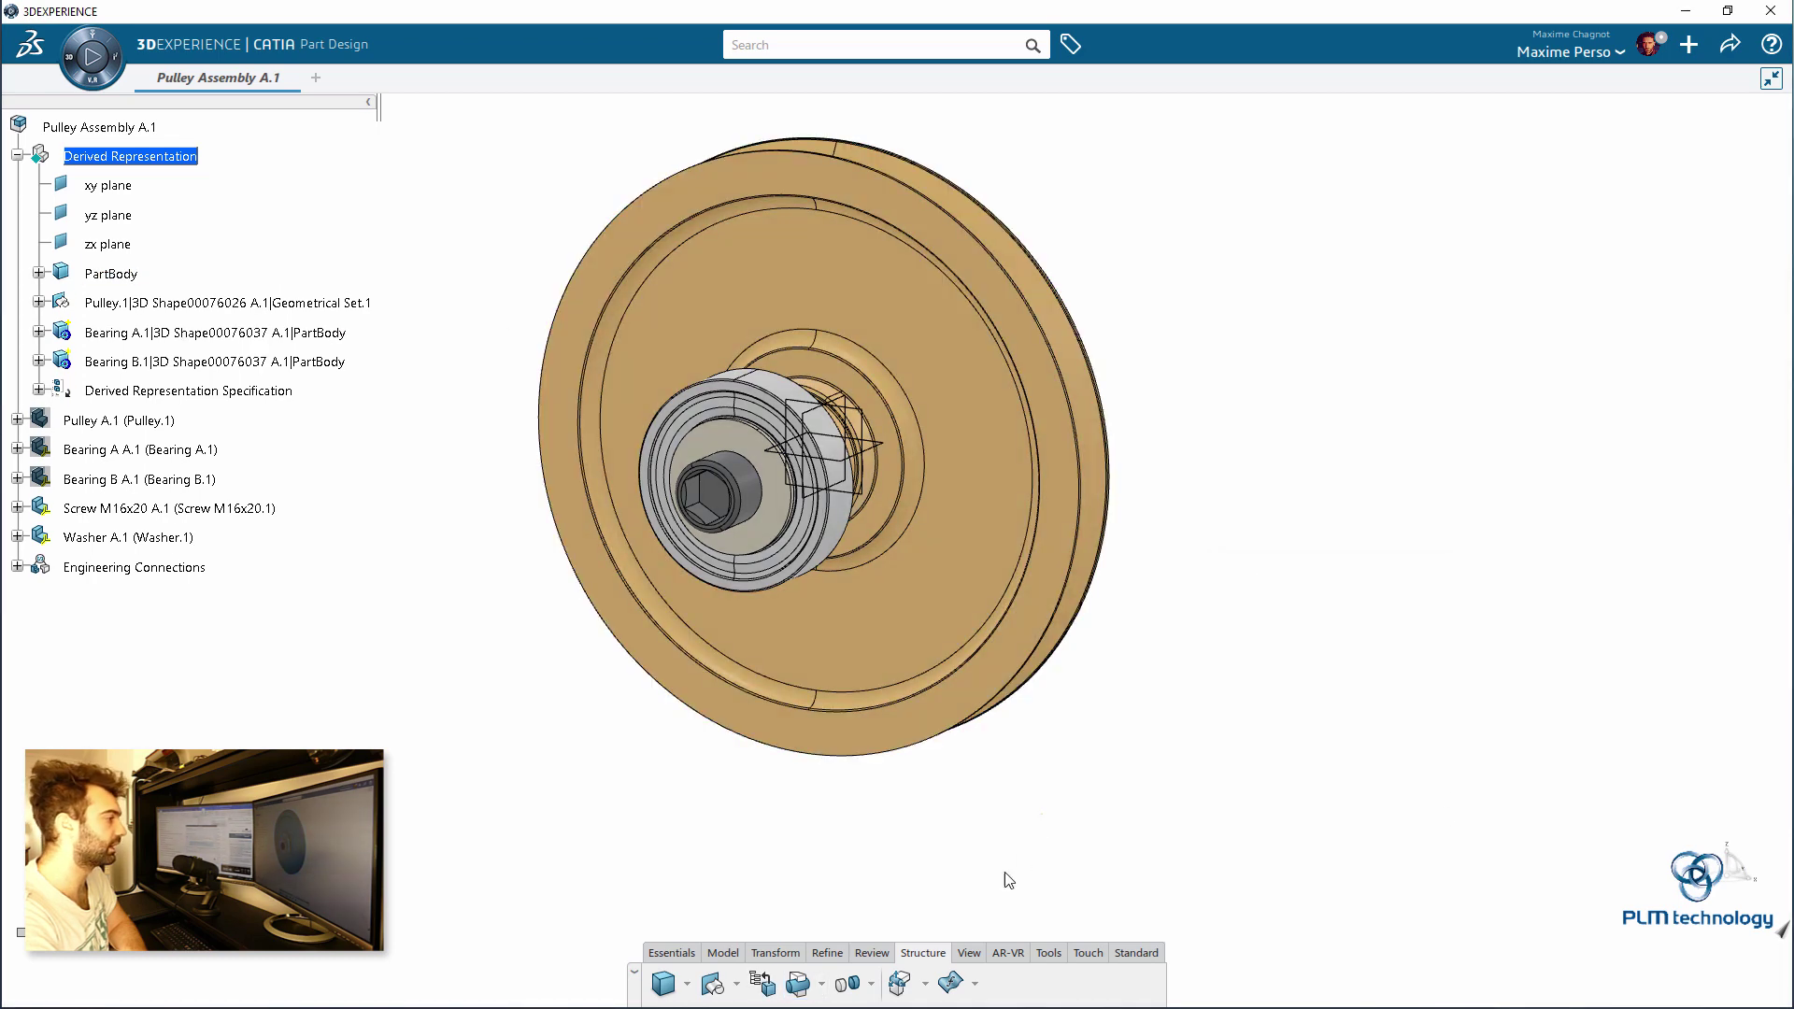
Step: Add the Bearing A.1 and Bearing B.1 bodies into PartBody as well
left_click(822, 986)
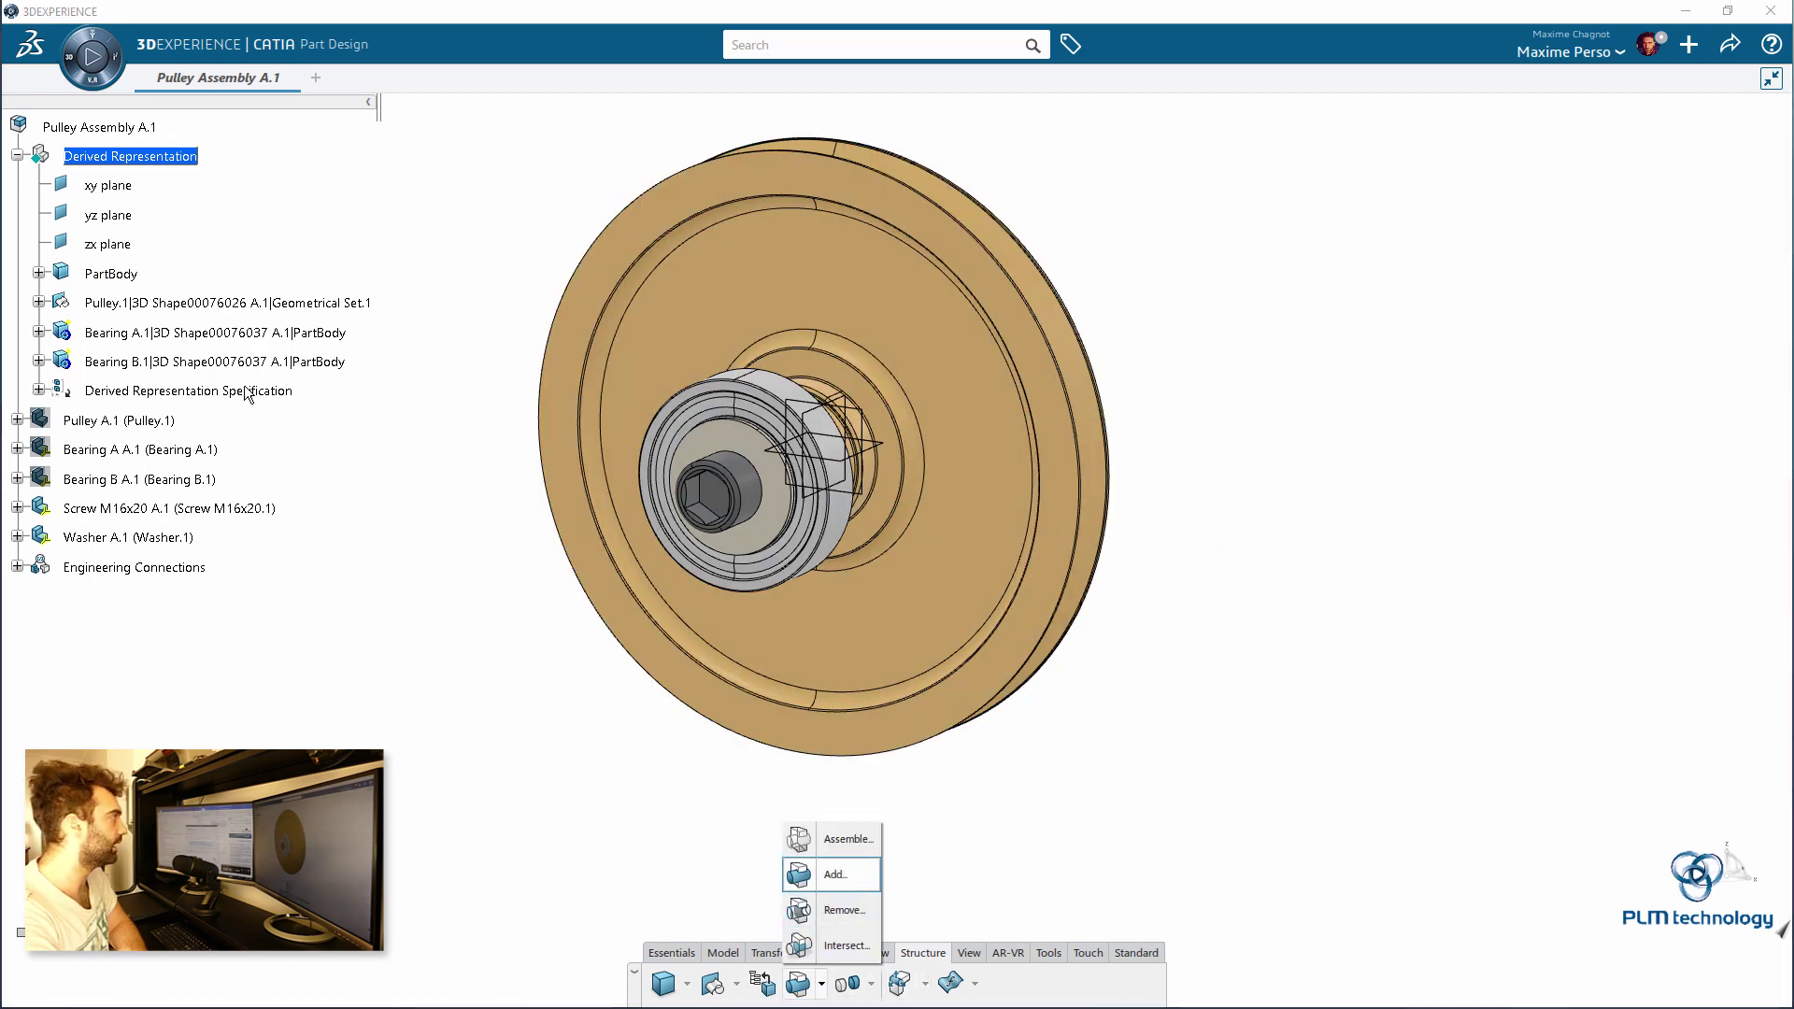
left_click(841, 879)
left_click(145, 333)
left_click(119, 274)
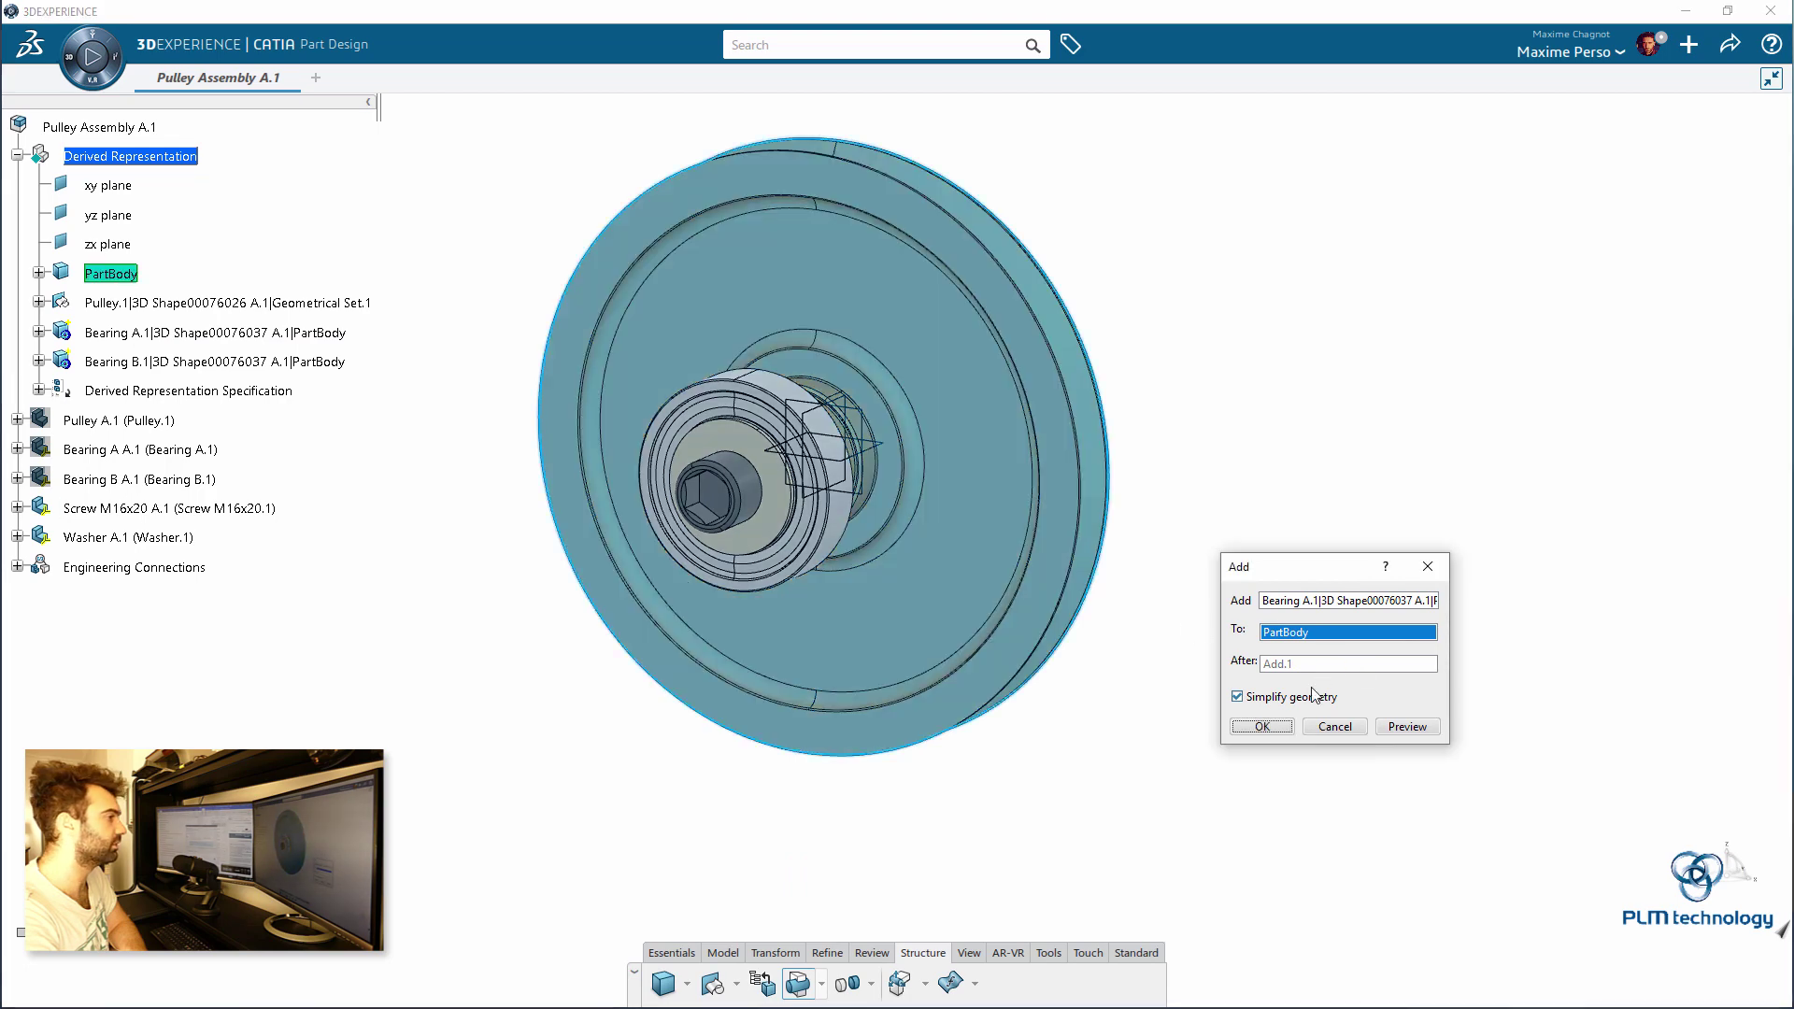
key("Return")
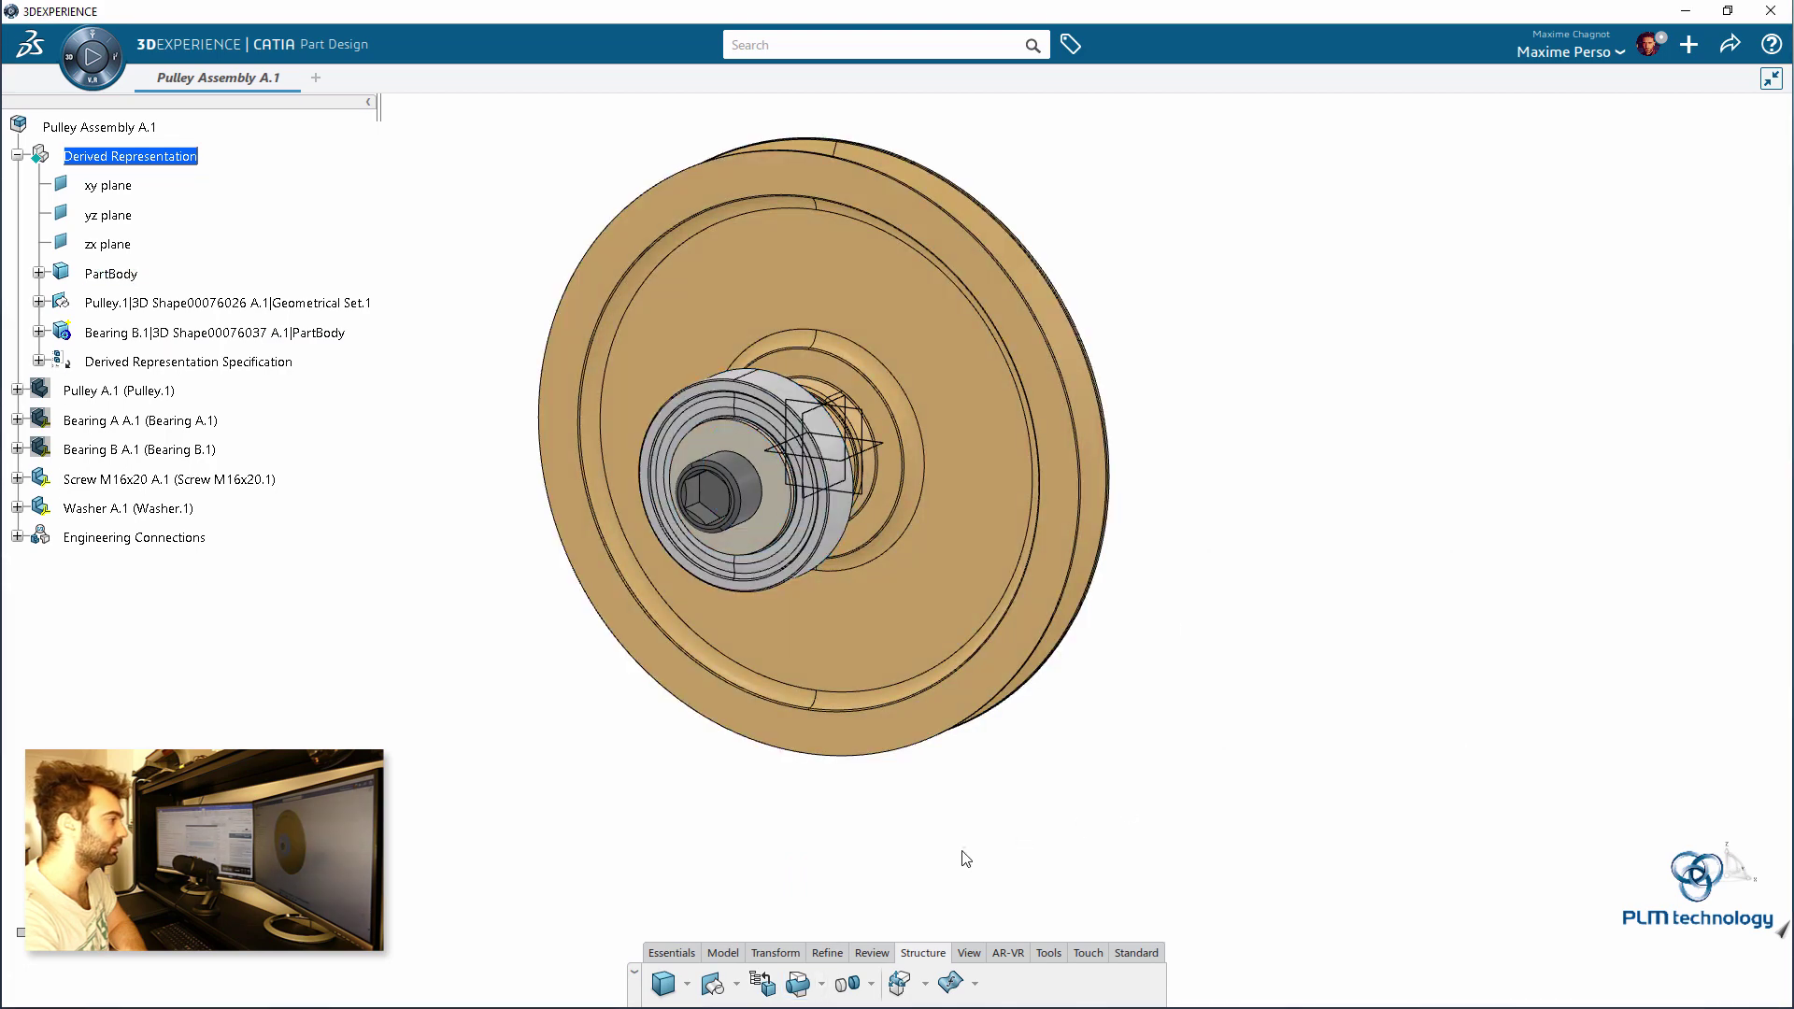
left_click(799, 989)
left_click(140, 333)
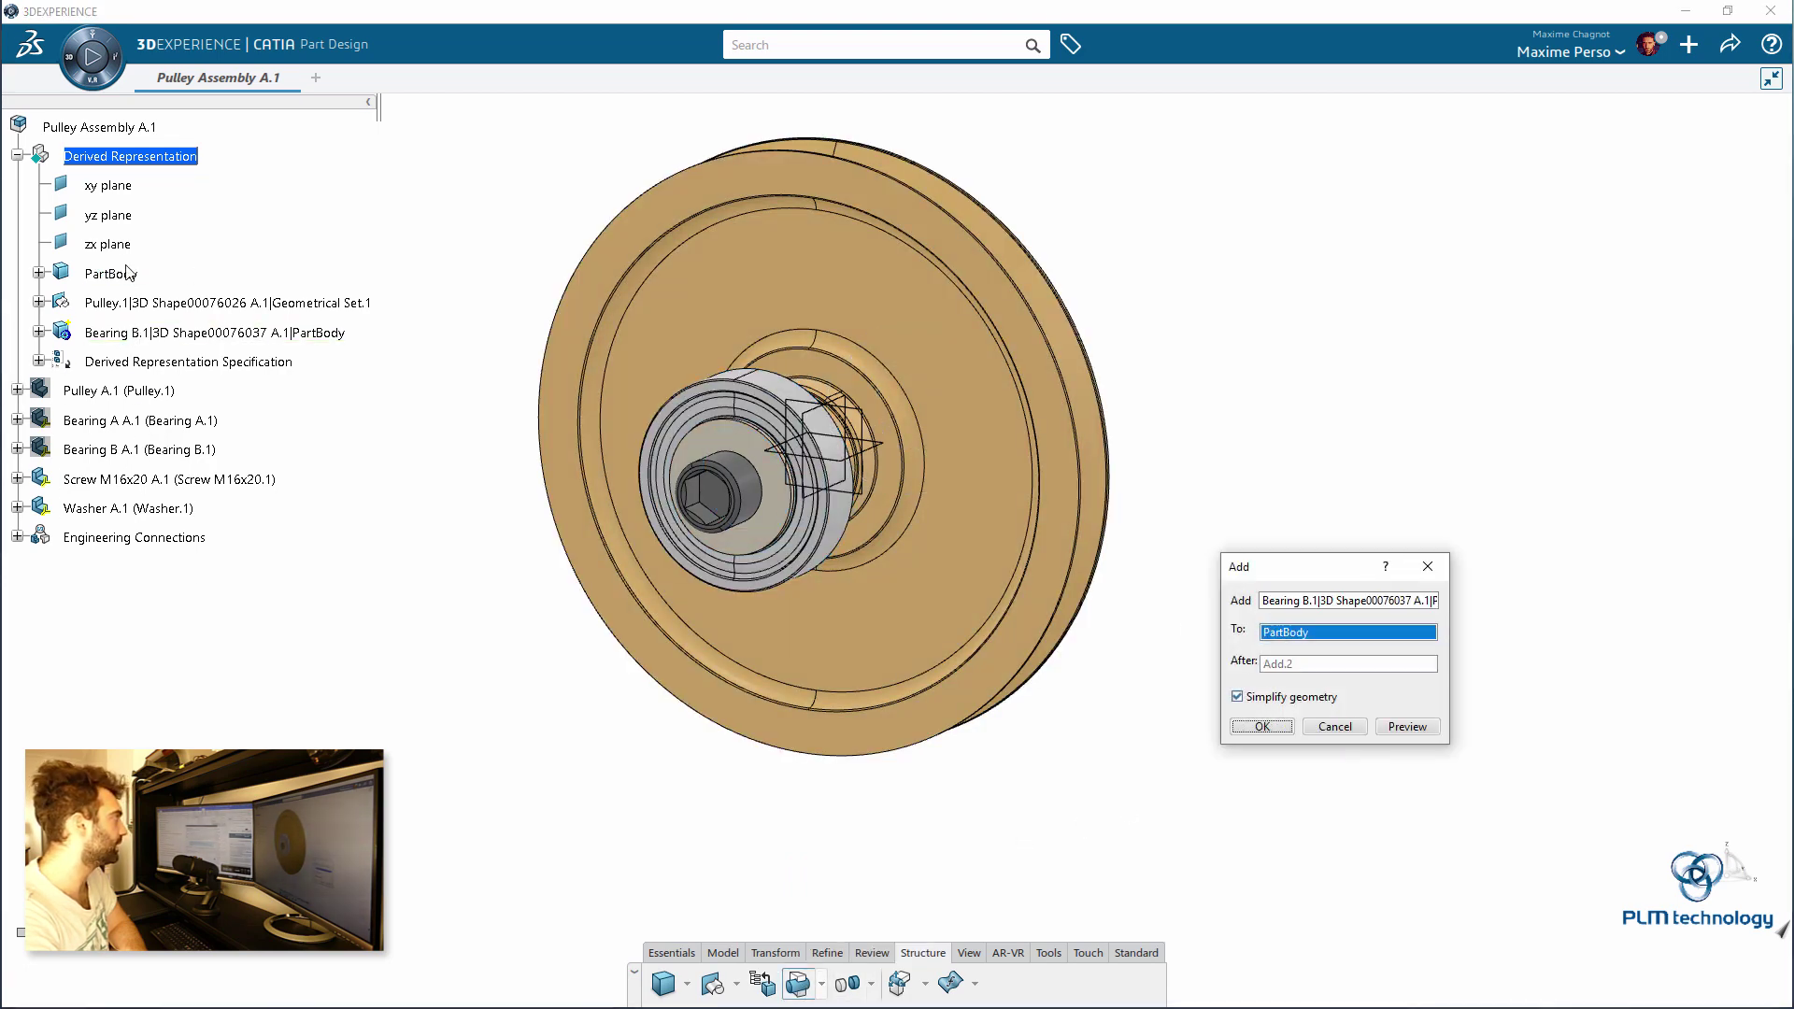
left_click(110, 273)
left_click(1263, 726)
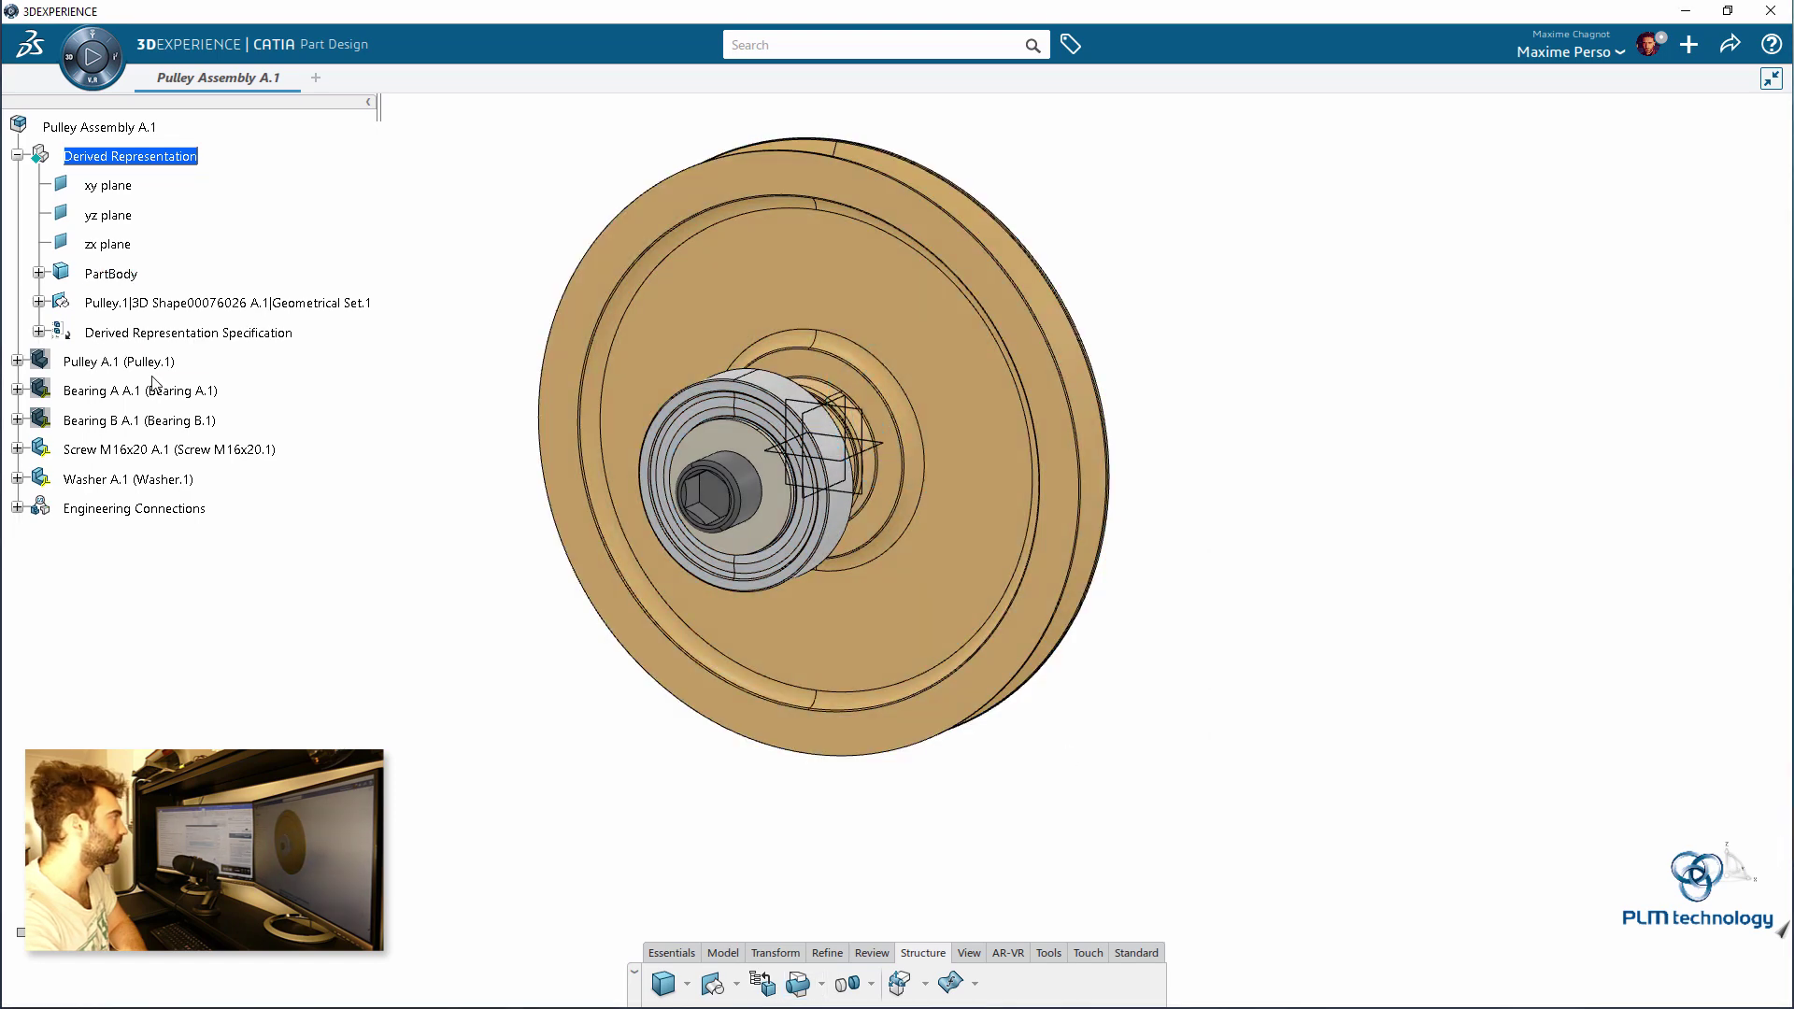
Step: Hide the imported Pulley.1 3D shape
left_click(39, 273)
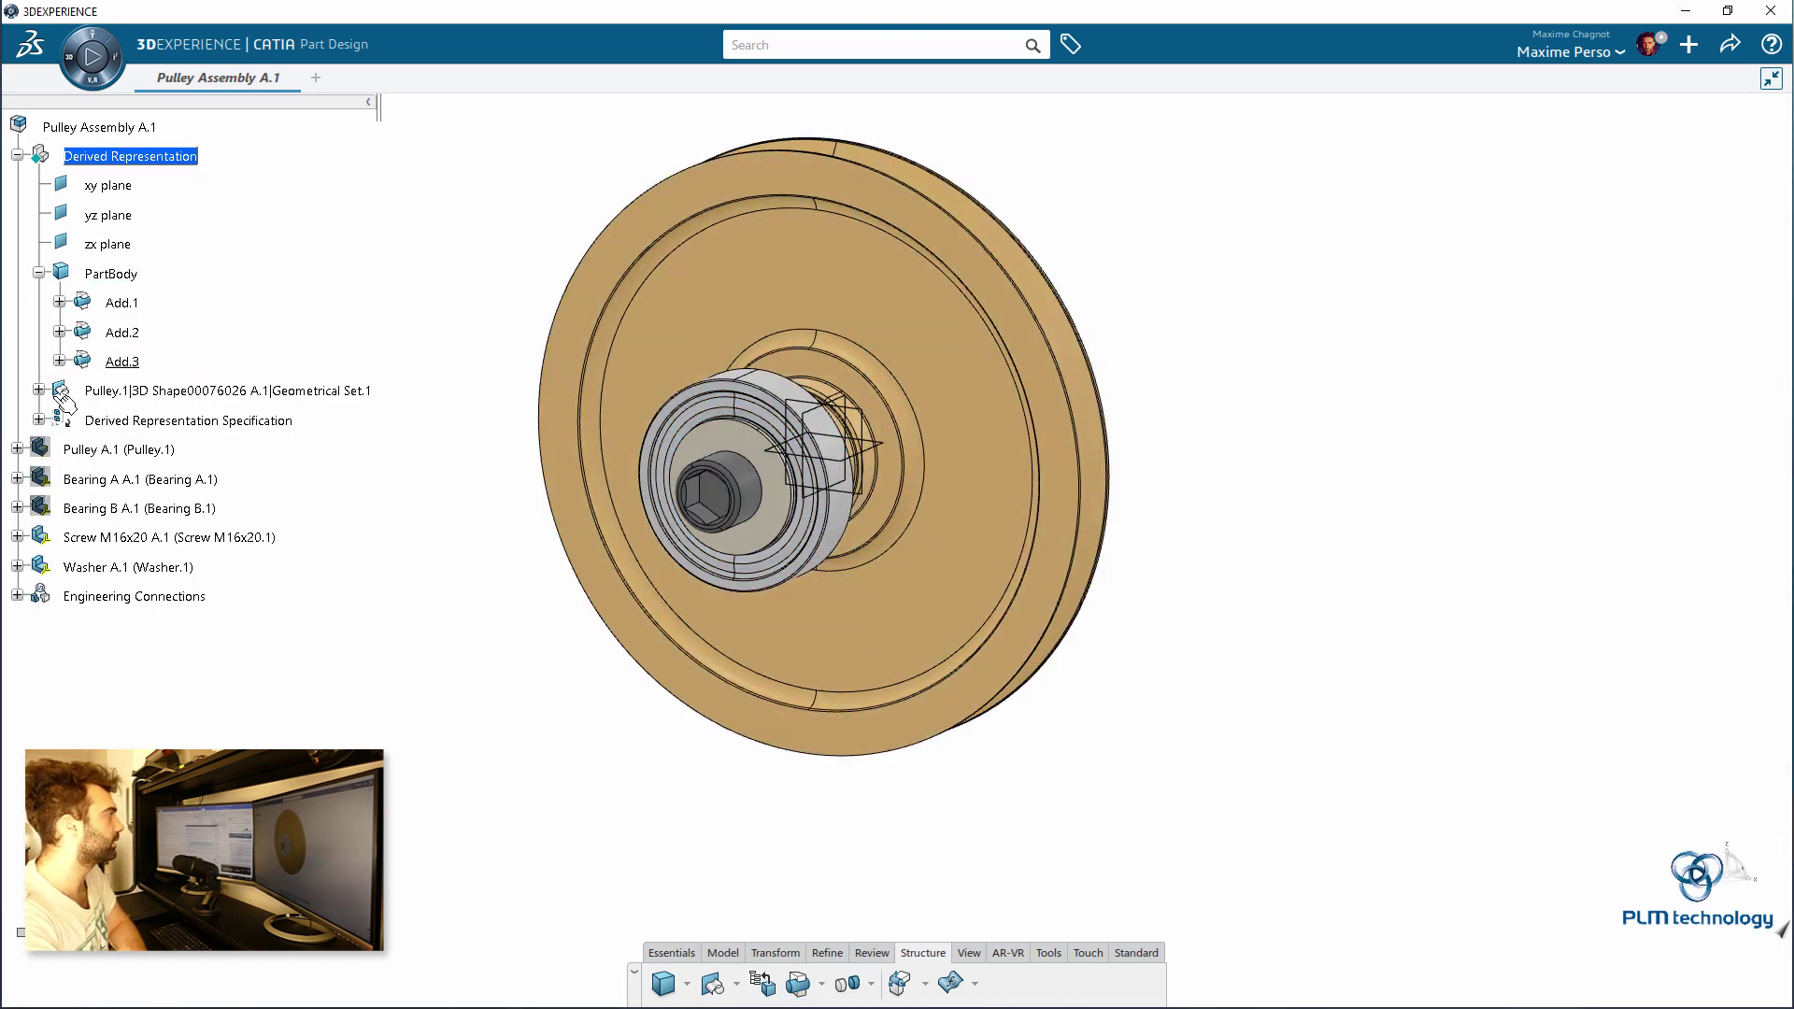
right_click(121, 391)
left_click(202, 454)
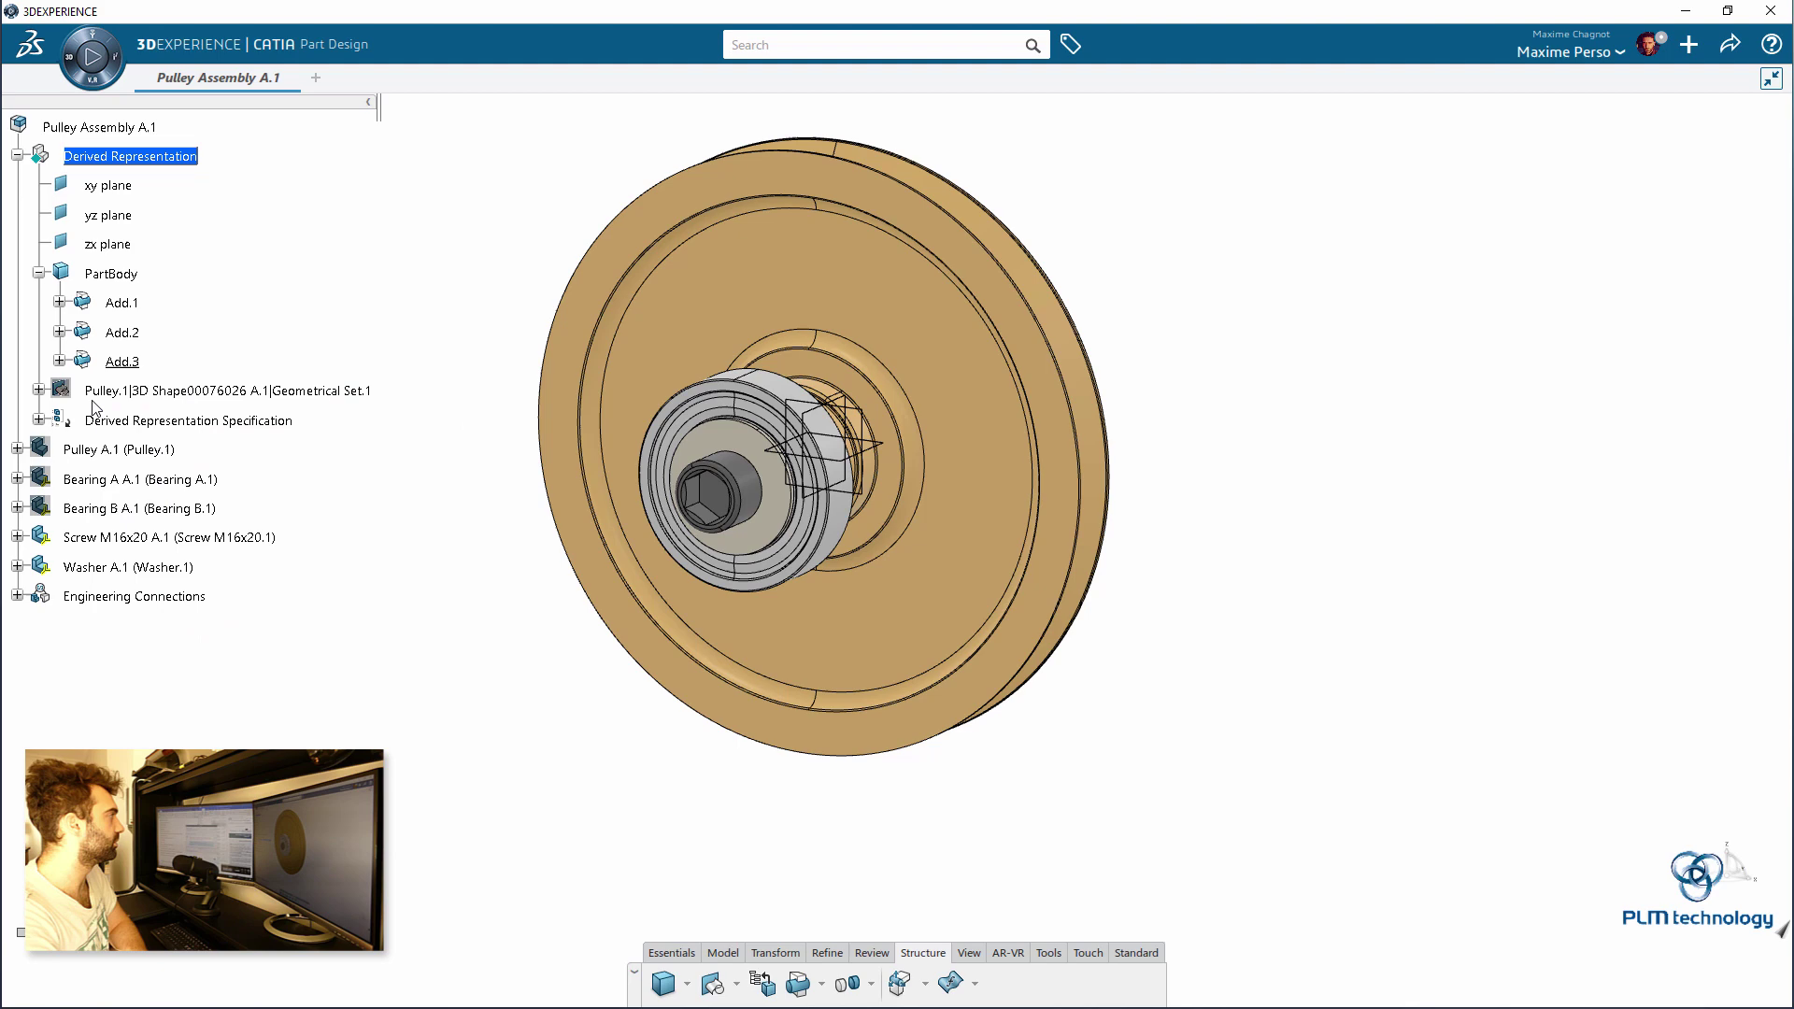
middle_click_drag(629, 284, 654, 303)
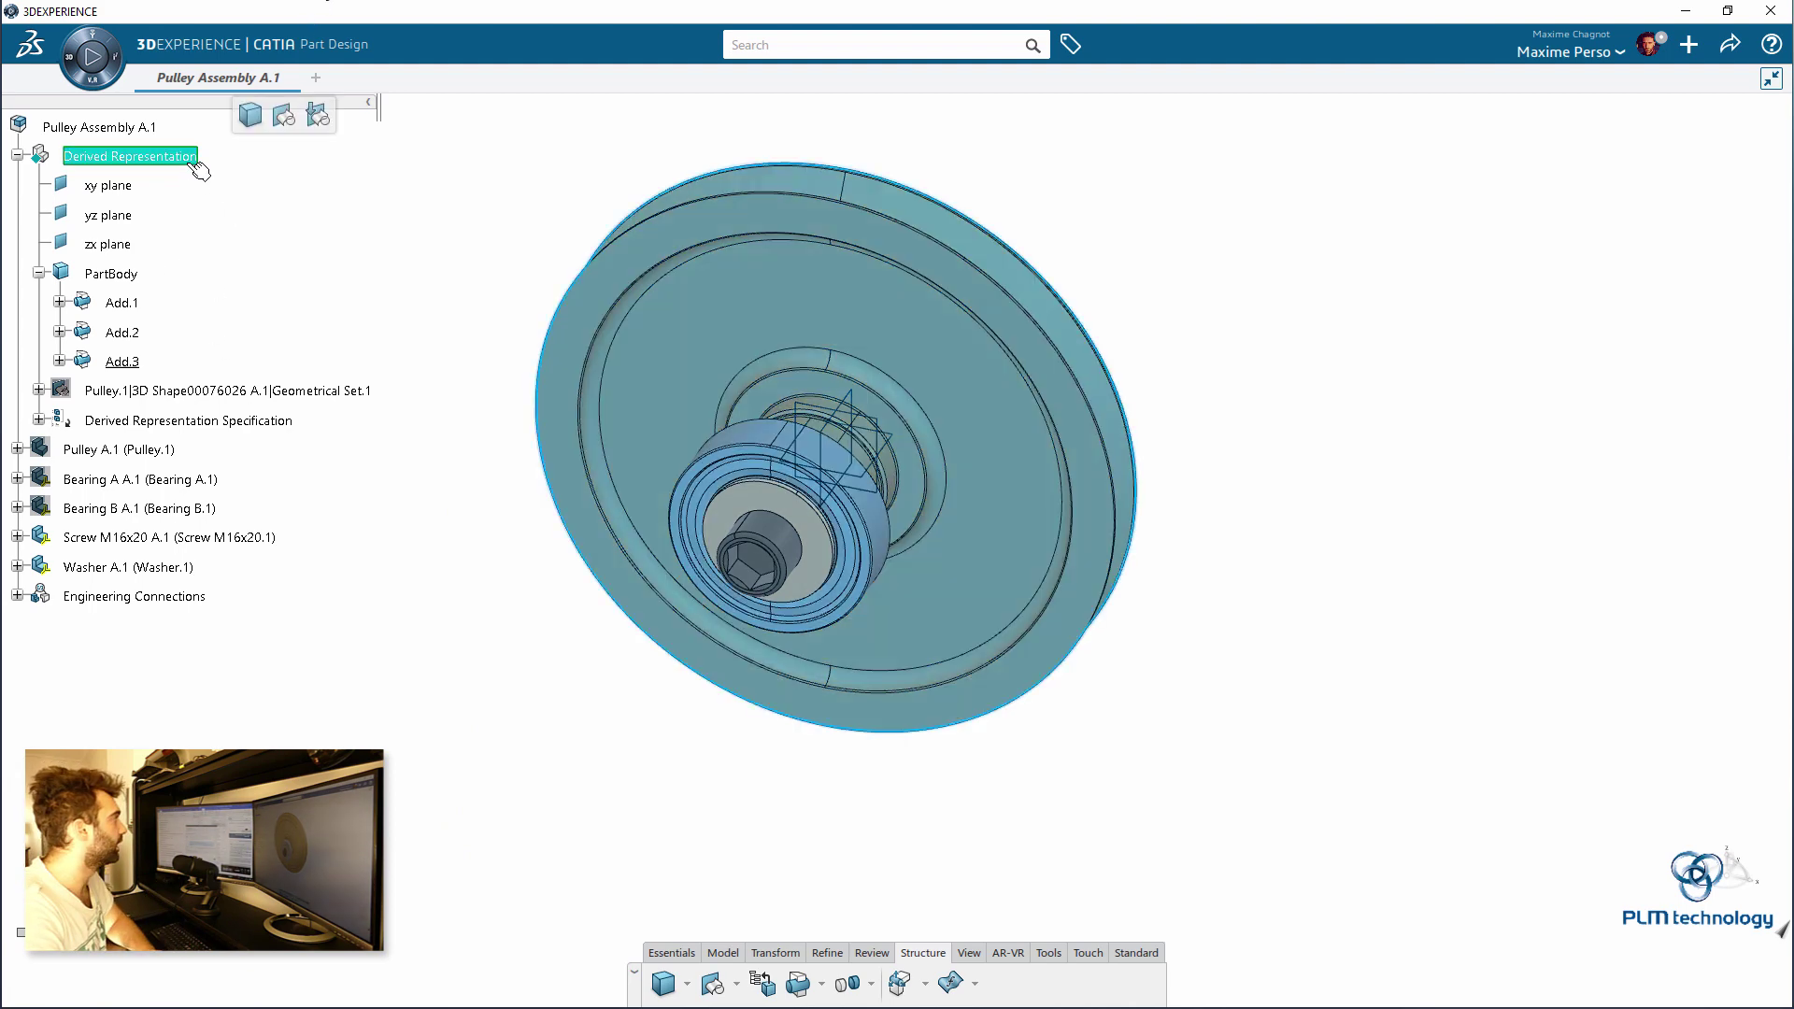
Step: Insert a new body renamed Cut and start a sketch on the zx plane
left_click(249, 117)
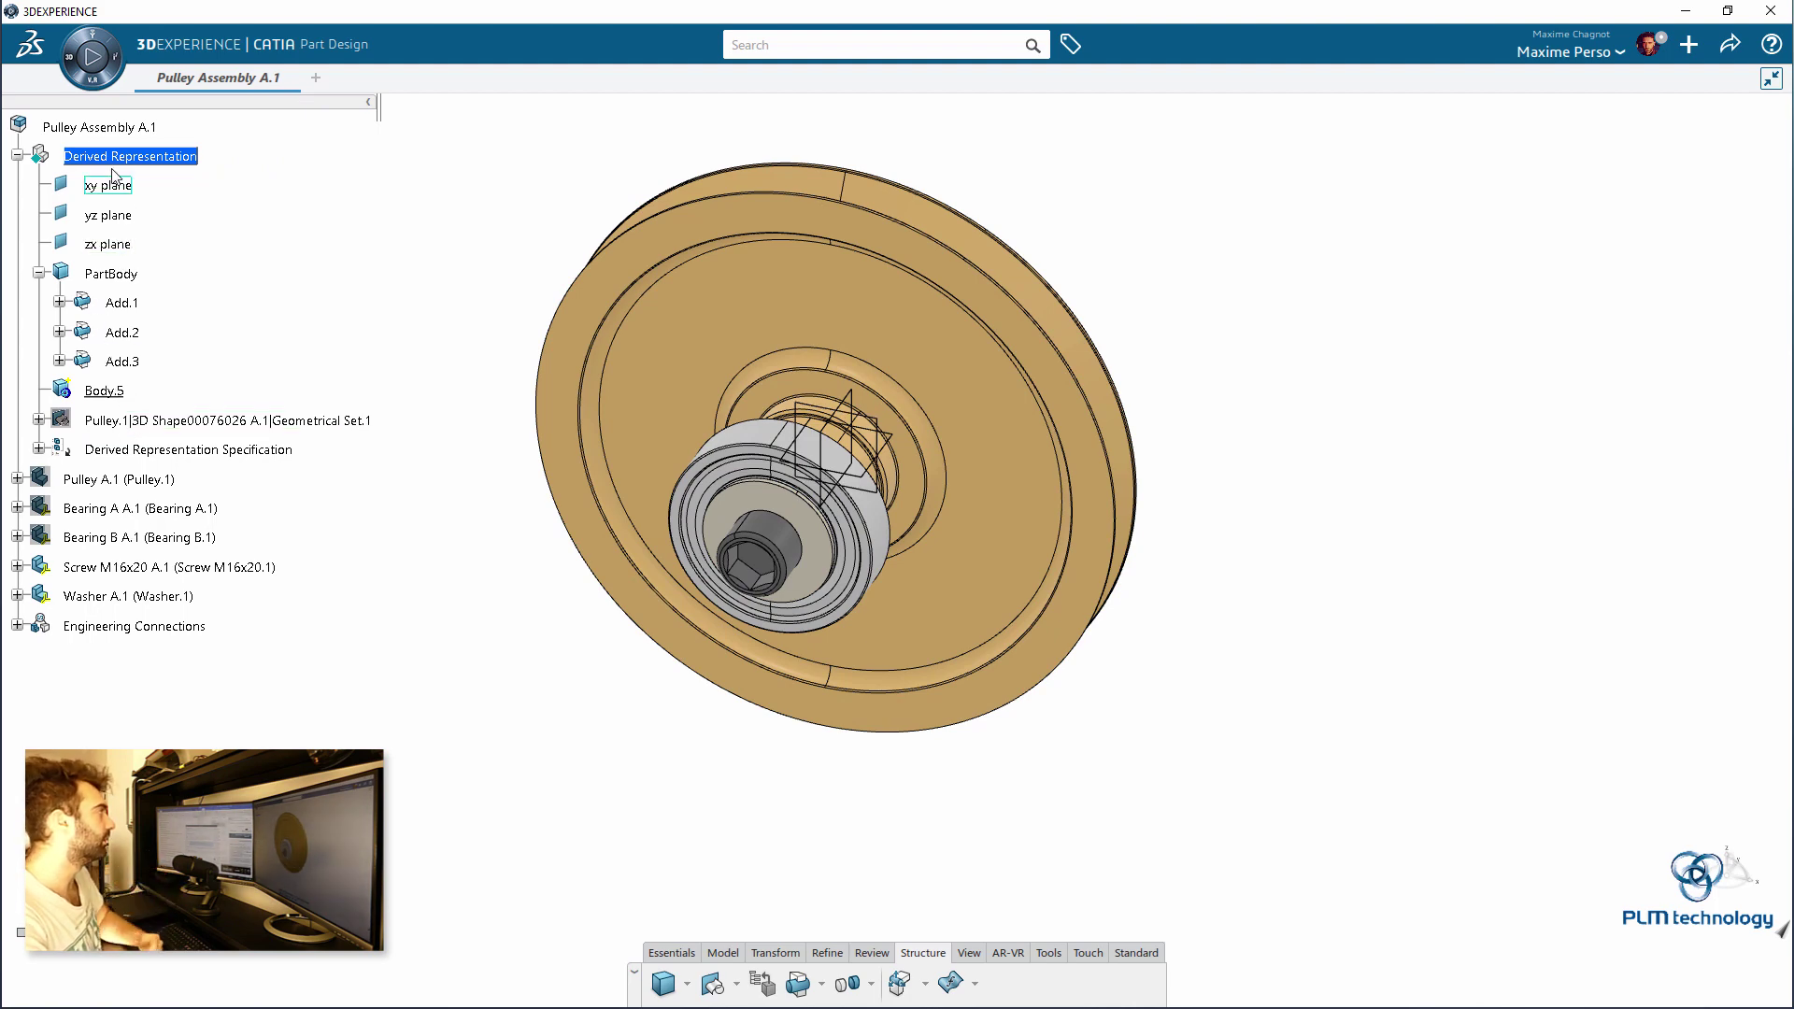
right_click(105, 391)
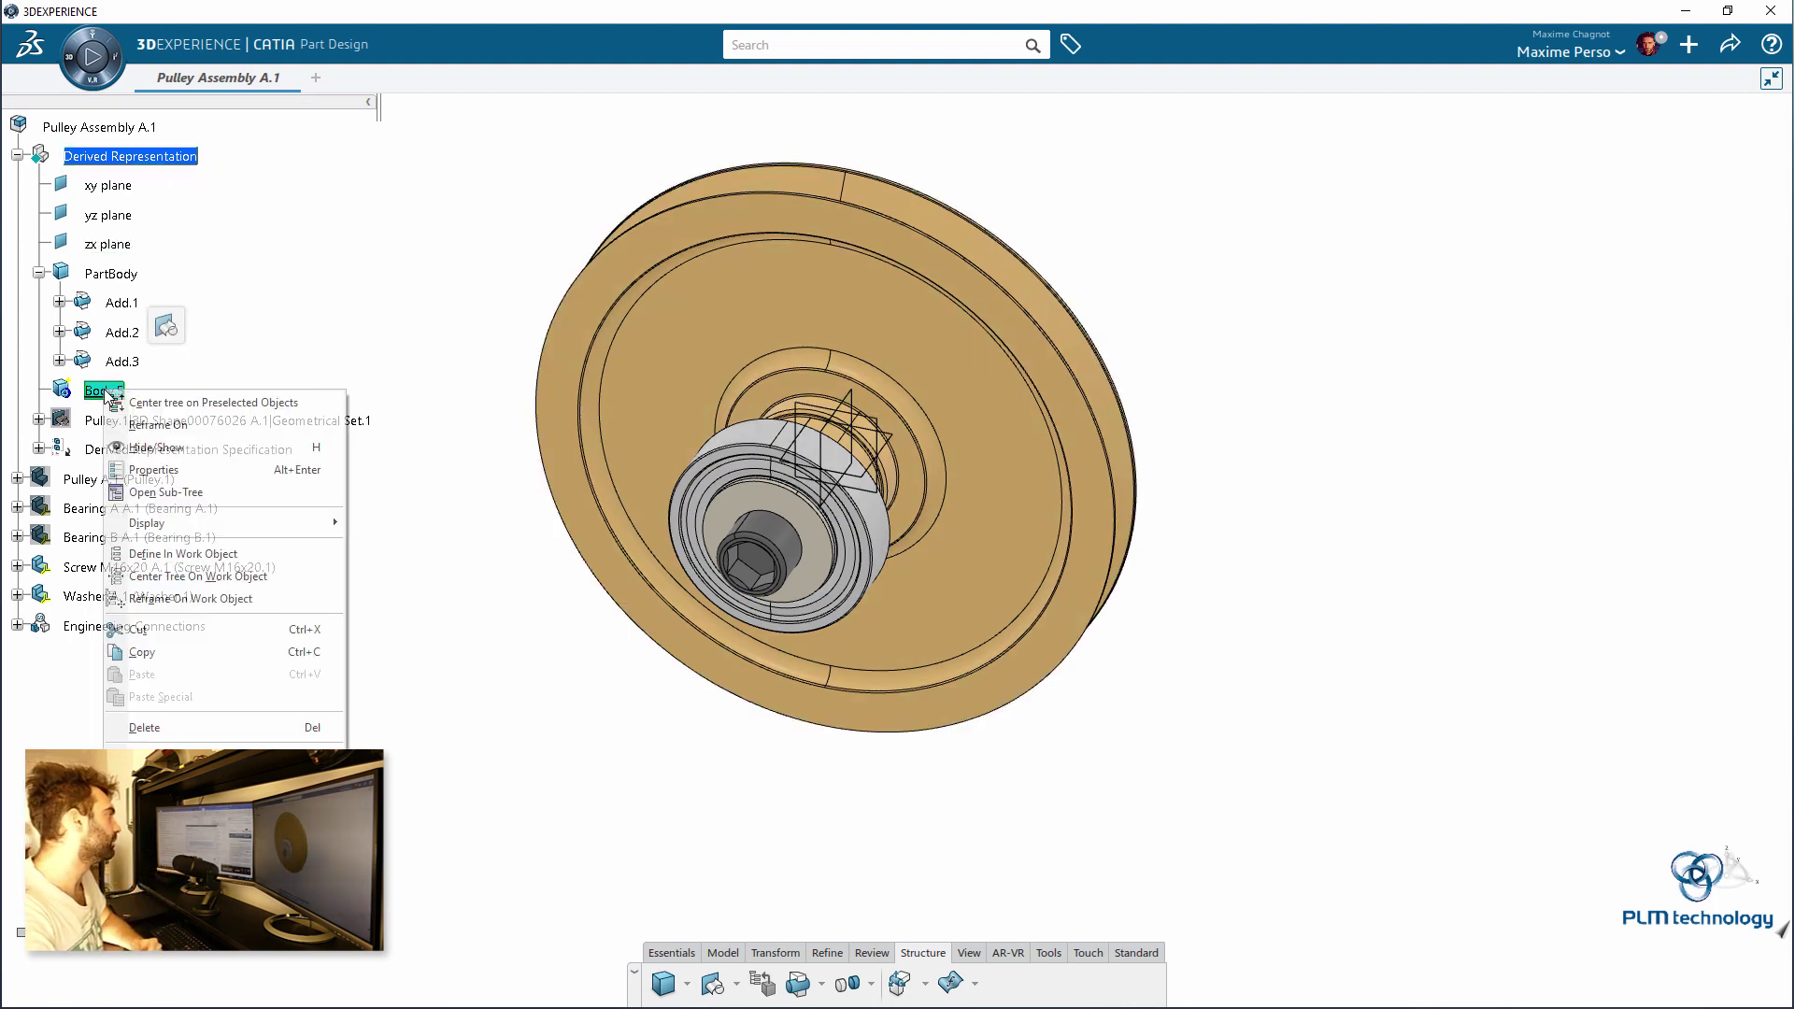
left_click(171, 465)
left_click(1084, 141)
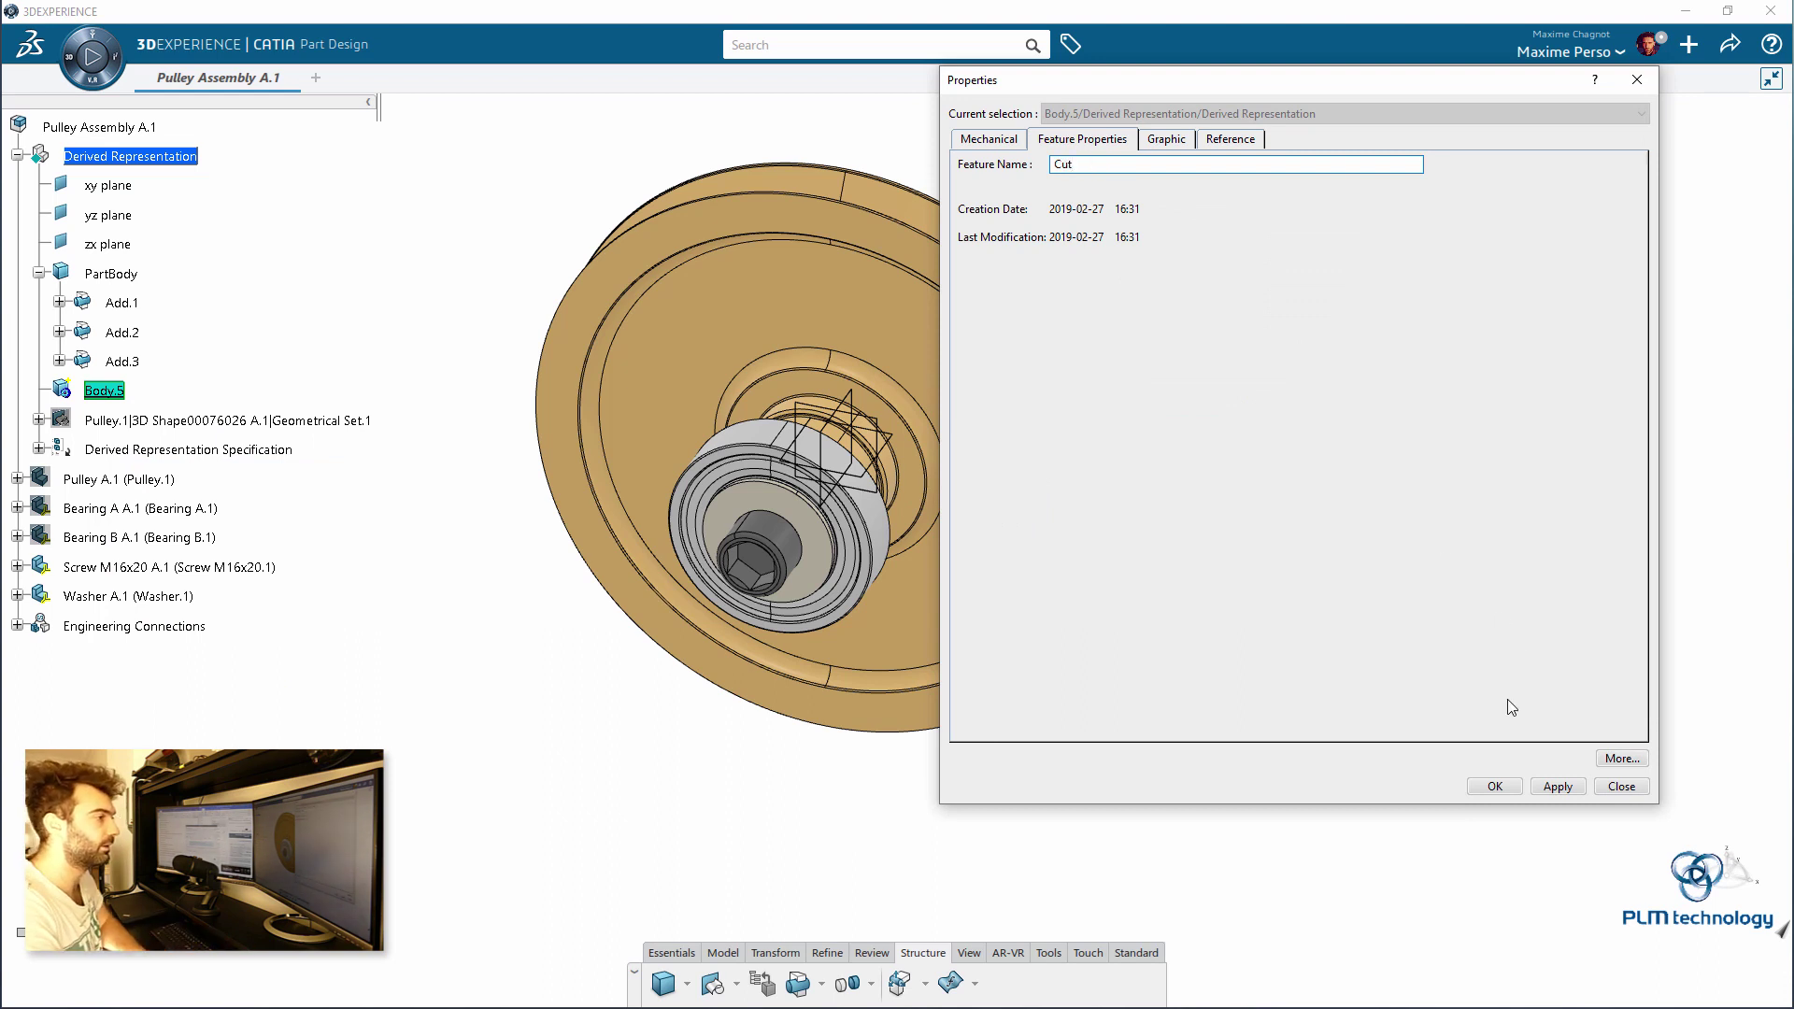
left_click(1622, 786)
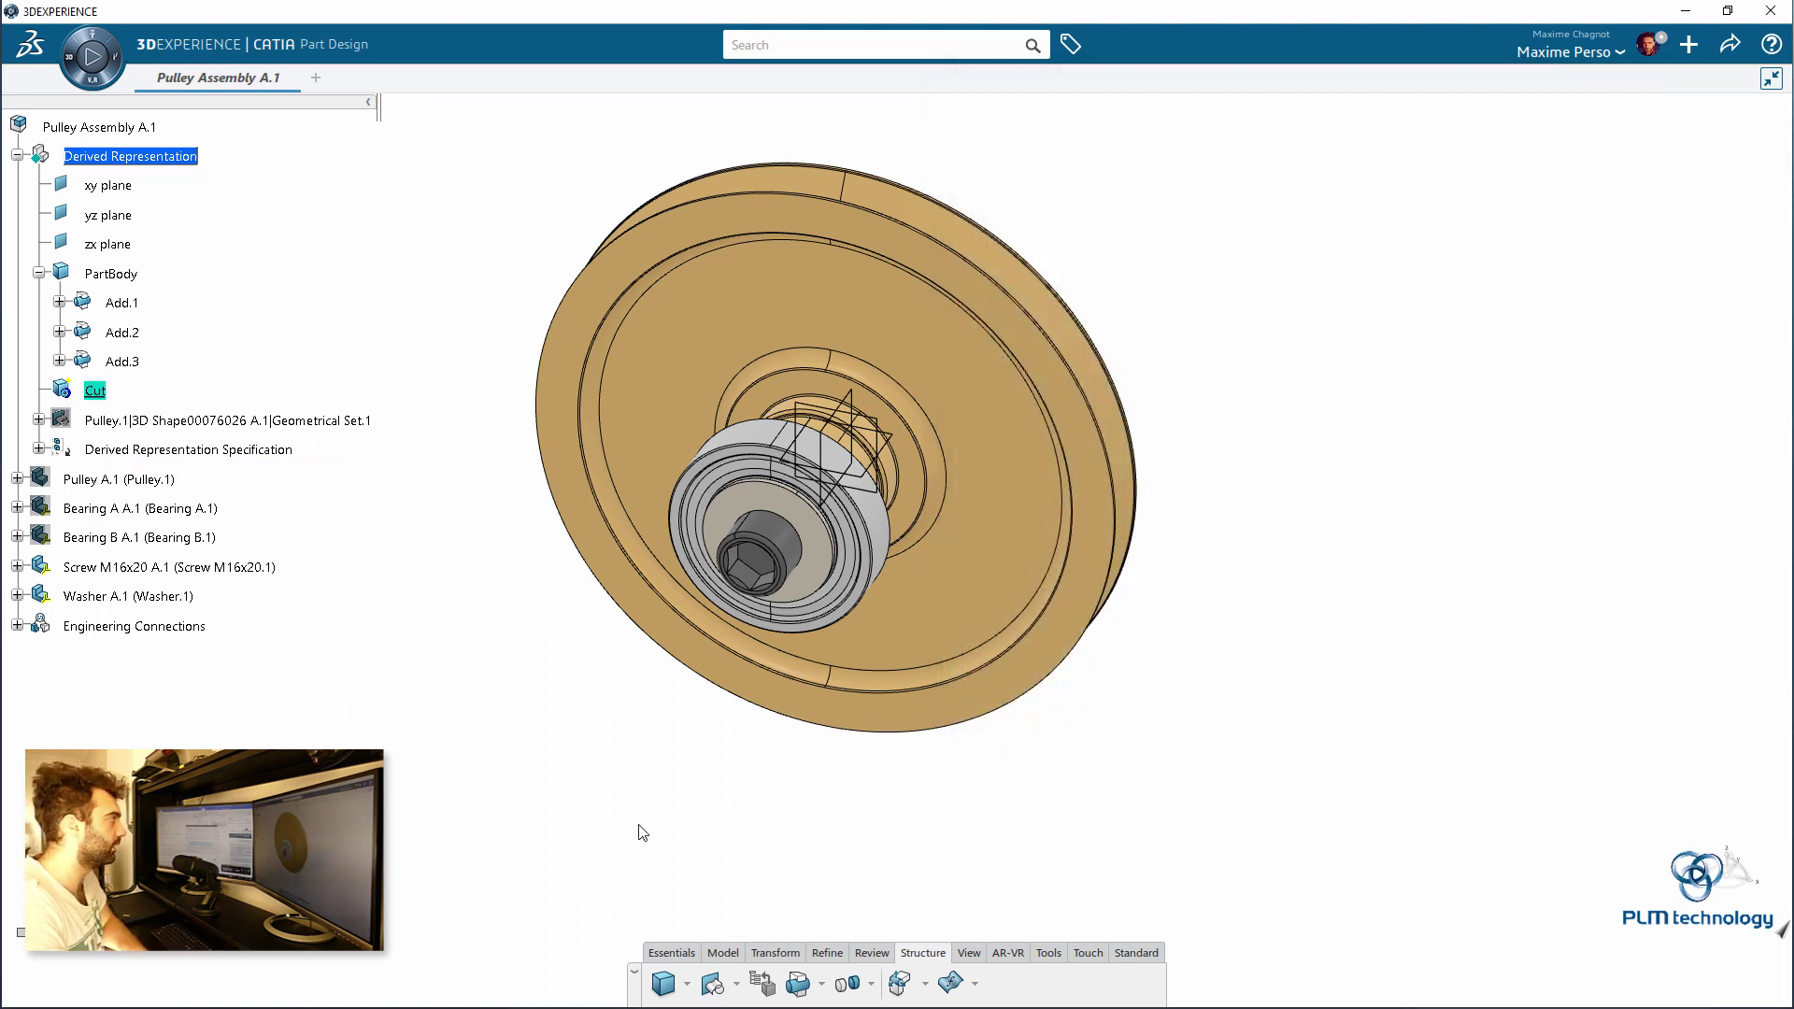
left_click(879, 423)
left_click(998, 353)
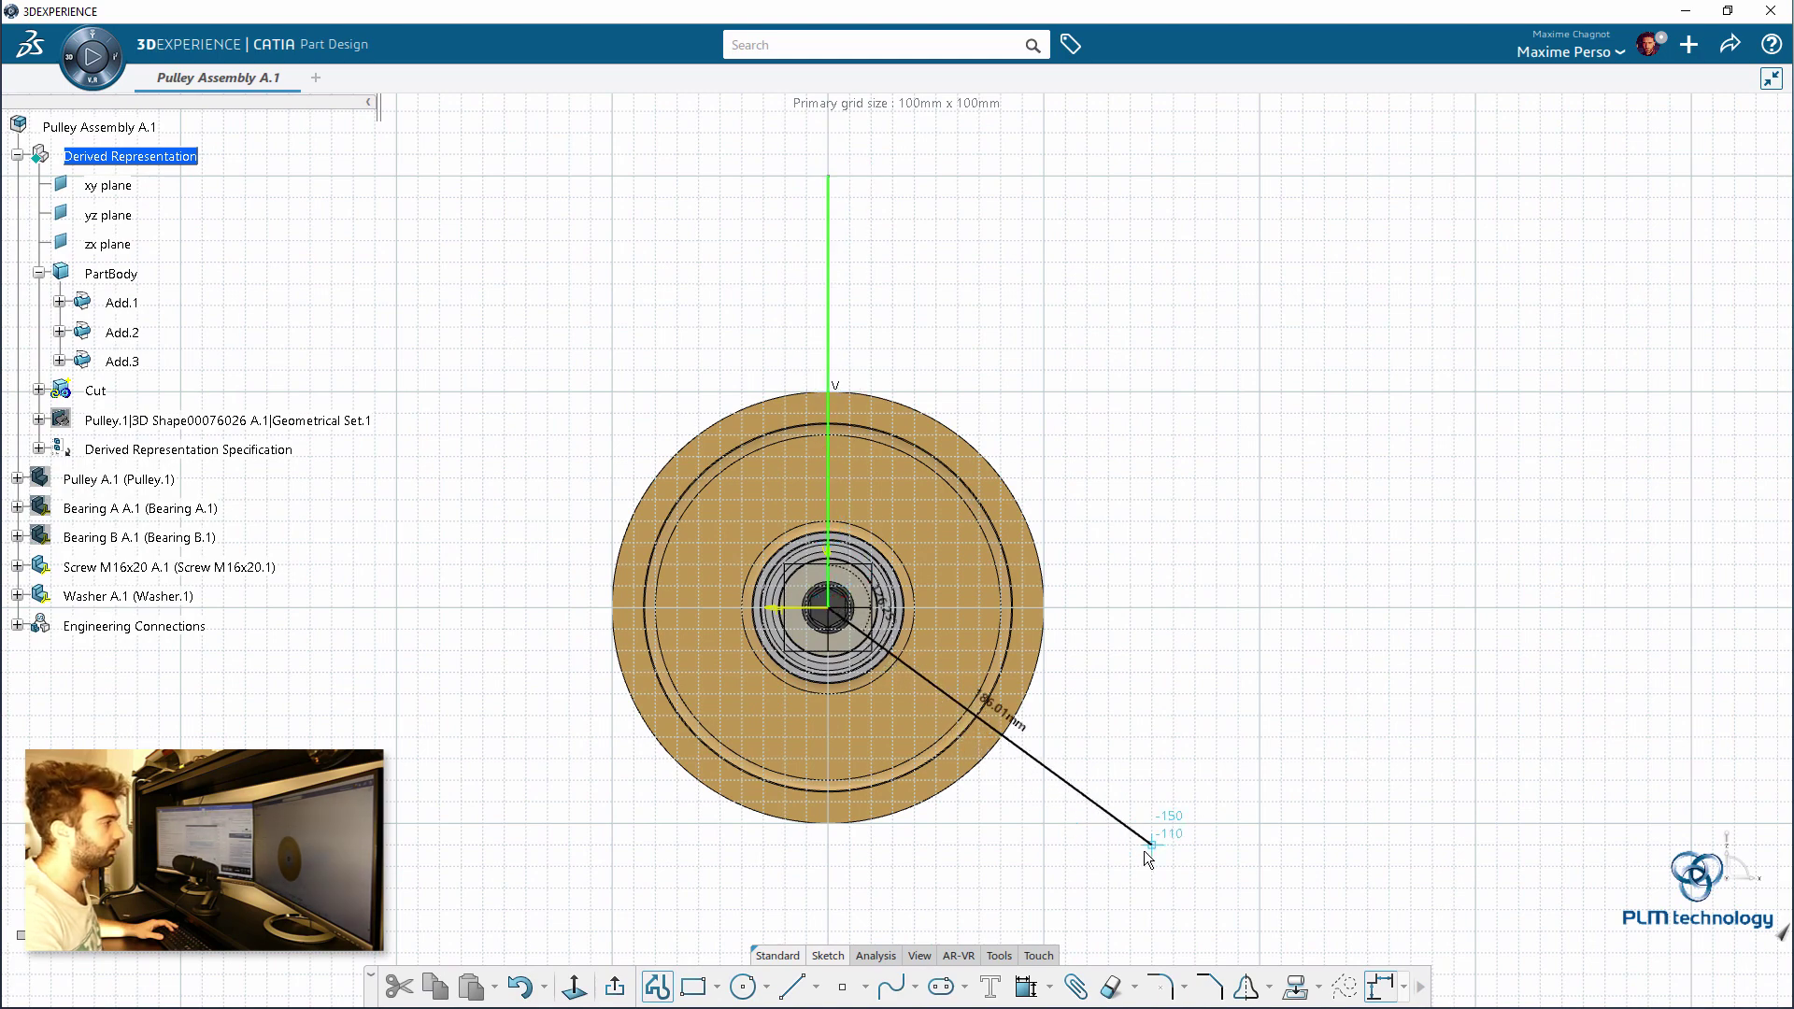
Step: Close the wedge profile and constrain the axis and top lines to 200 mm each
left_click(1151, 176)
left_click(835, 175)
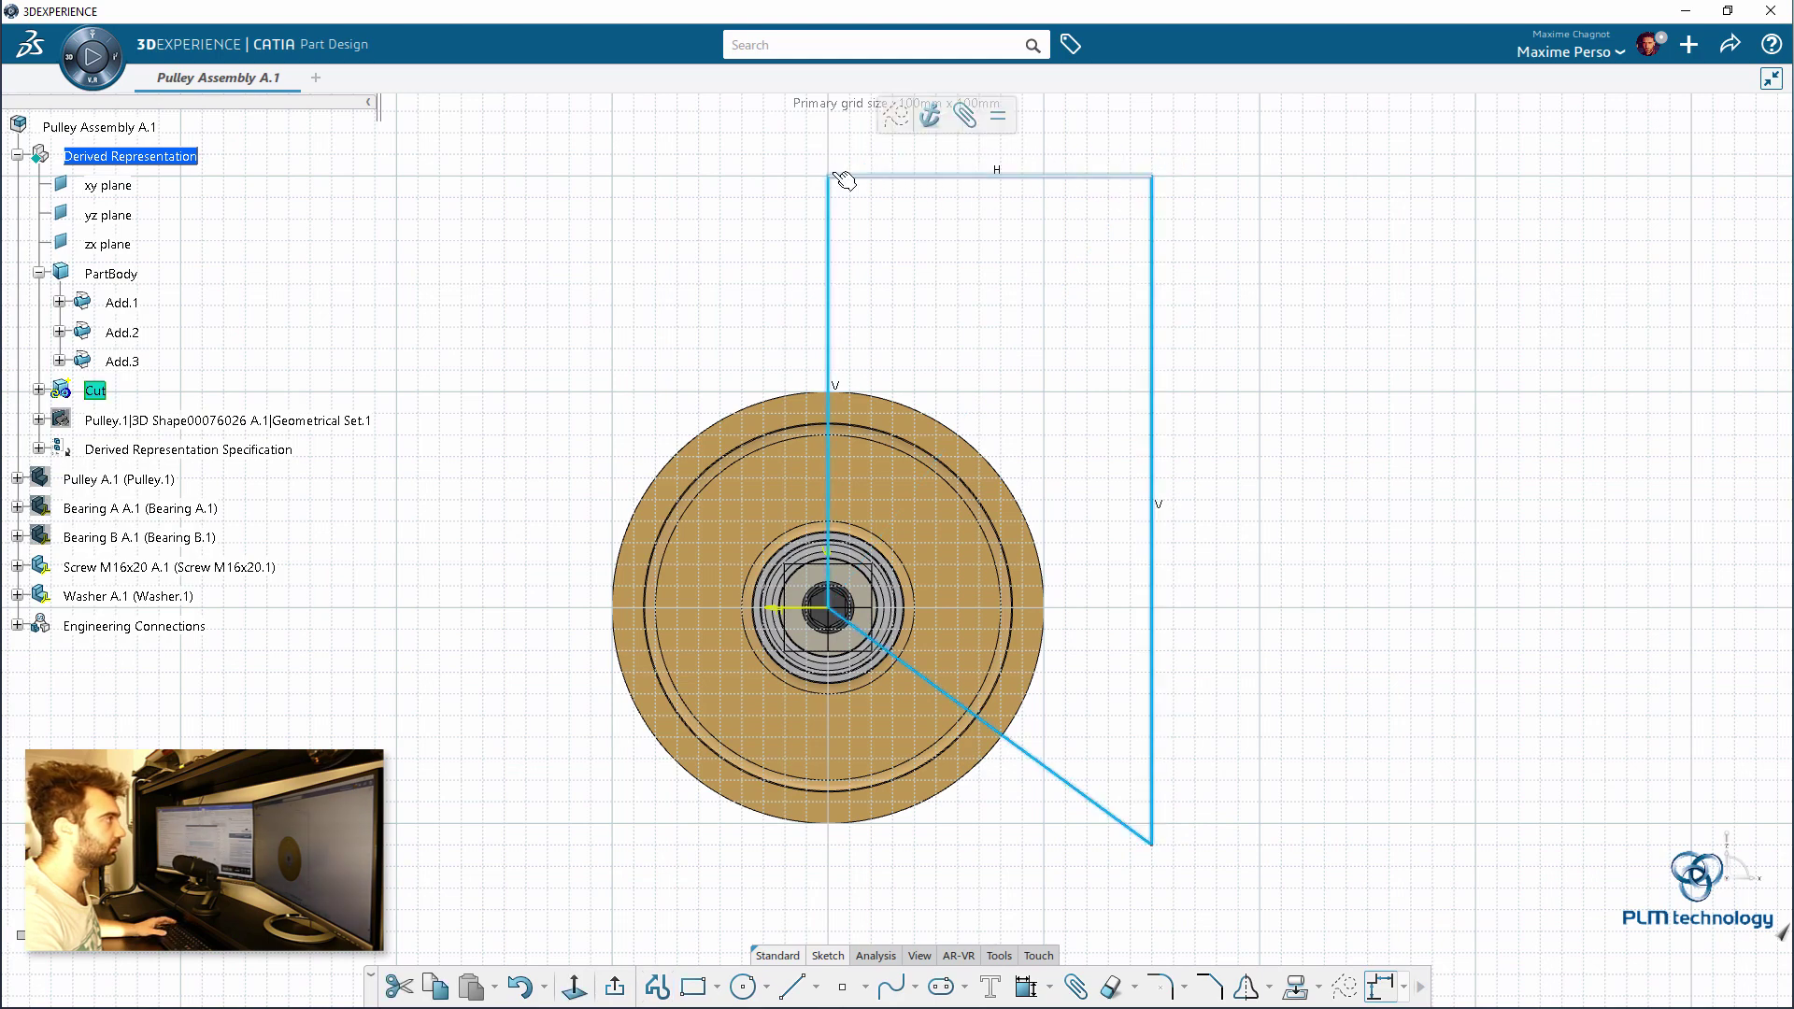
left_click(831, 232)
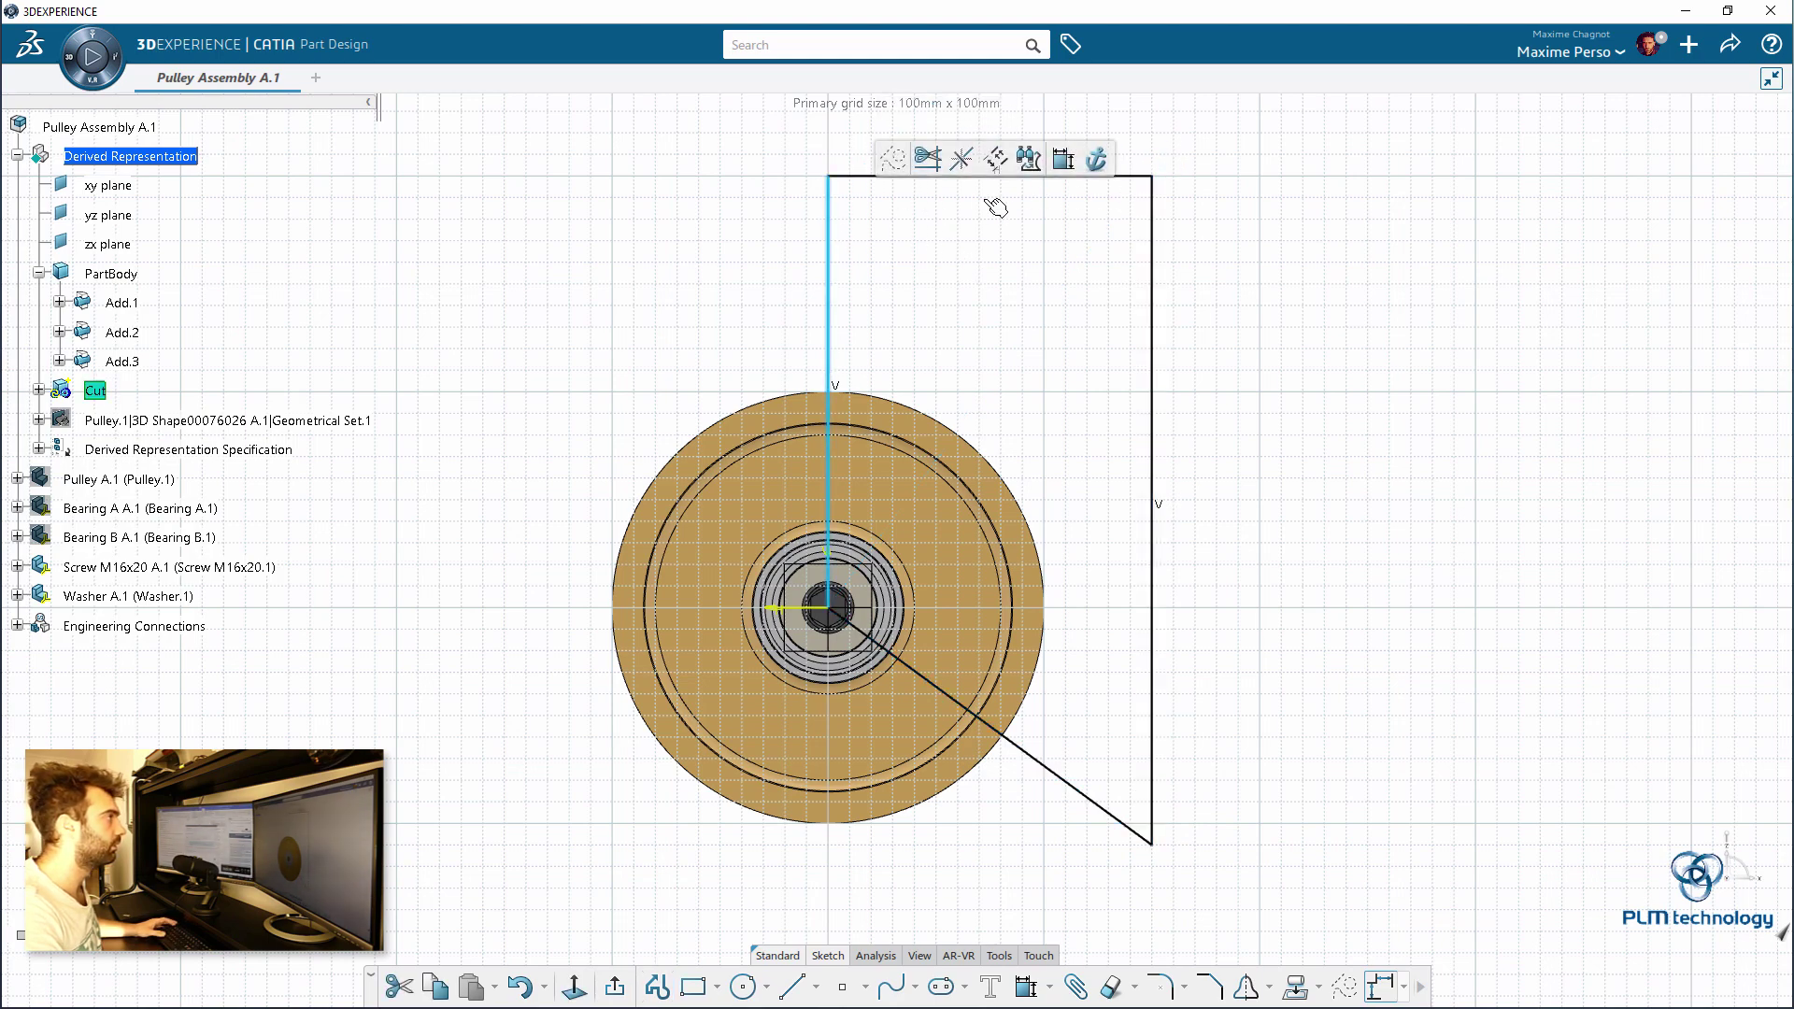
left_click(1062, 160)
left_click(689, 280)
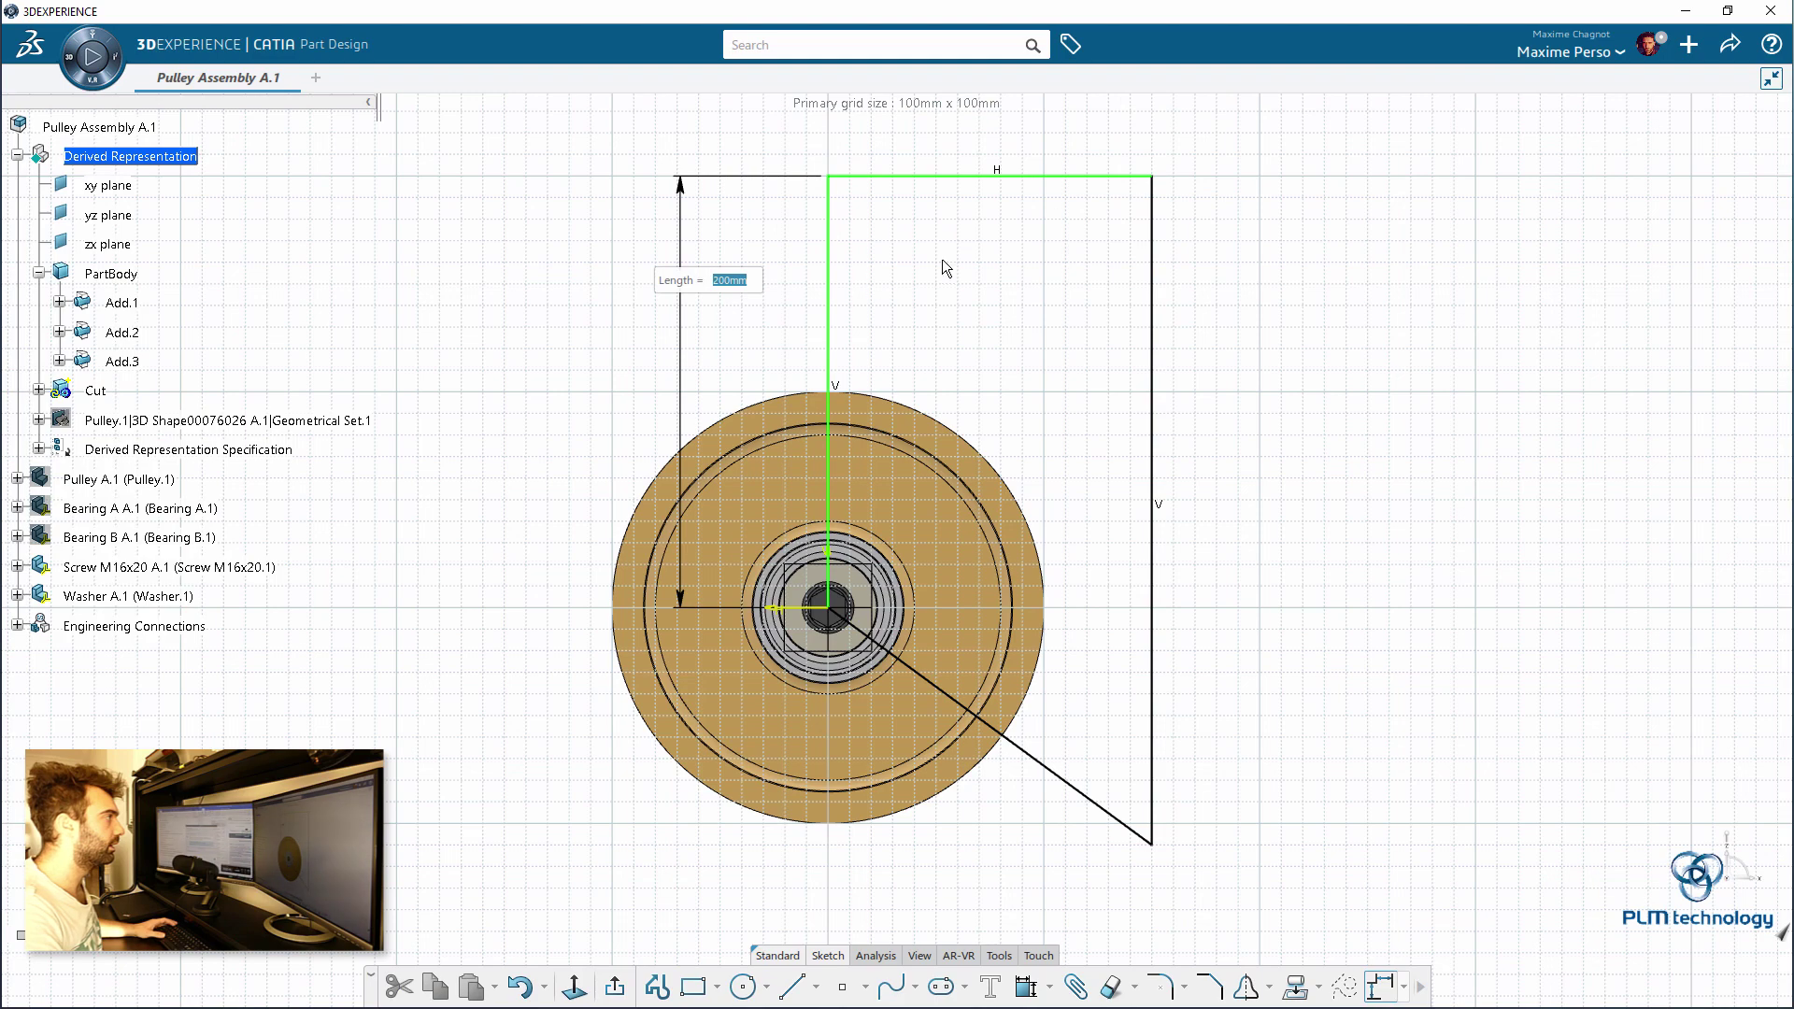
left_click(1117, 188)
left_click(1350, 114)
left_click(1102, 142)
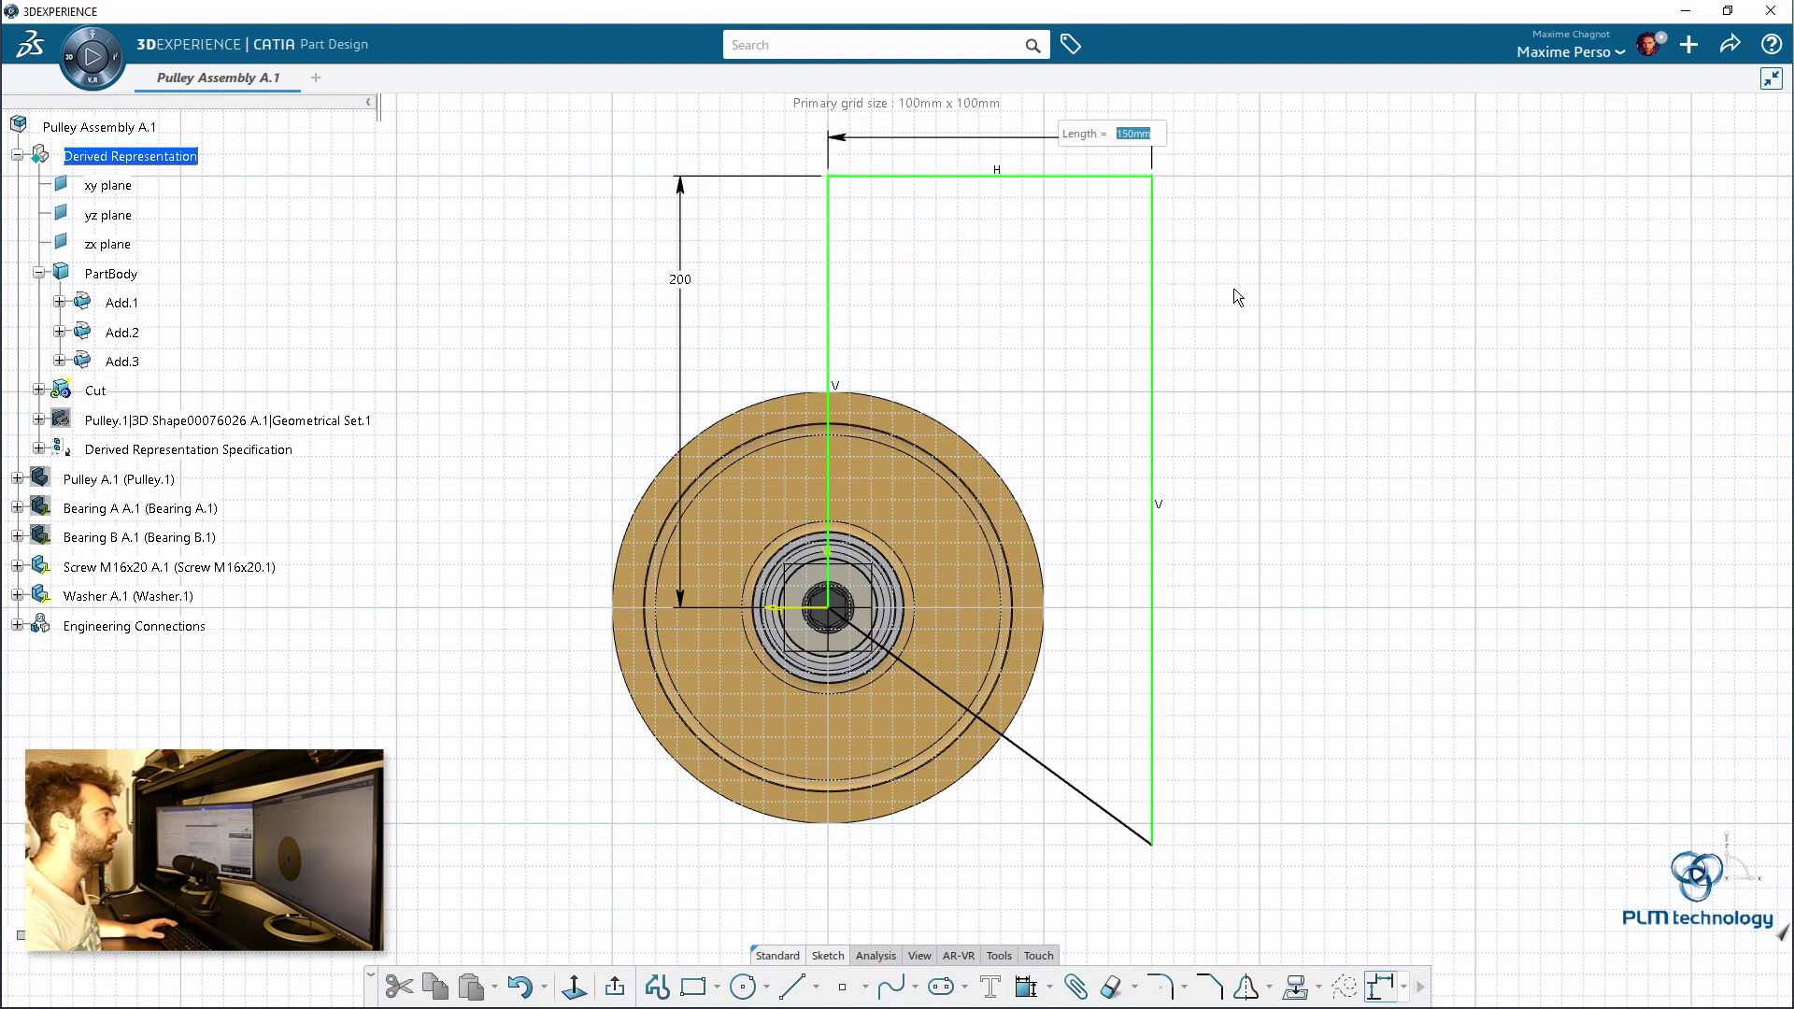
key("Return")
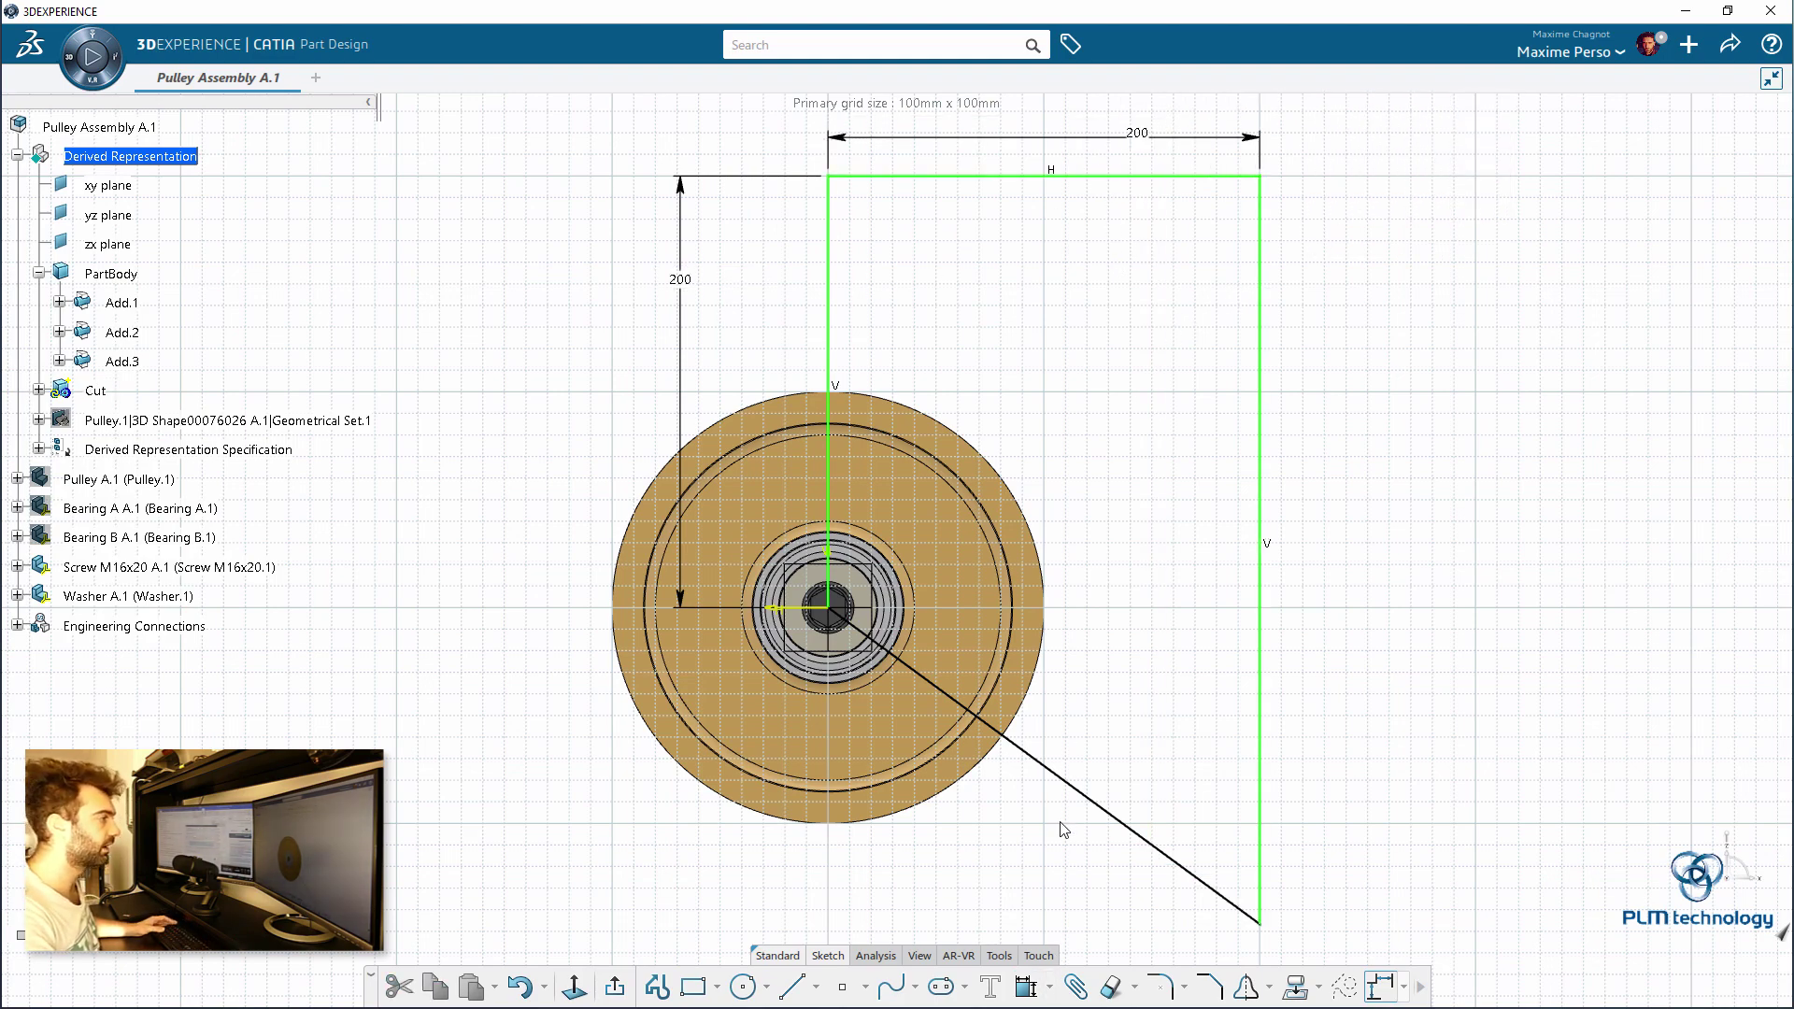
Step: Set a 120° angle between the diagonal and axis lines, then exit the sketch
left_click(1050, 768)
left_click(829, 518, "ctrl")
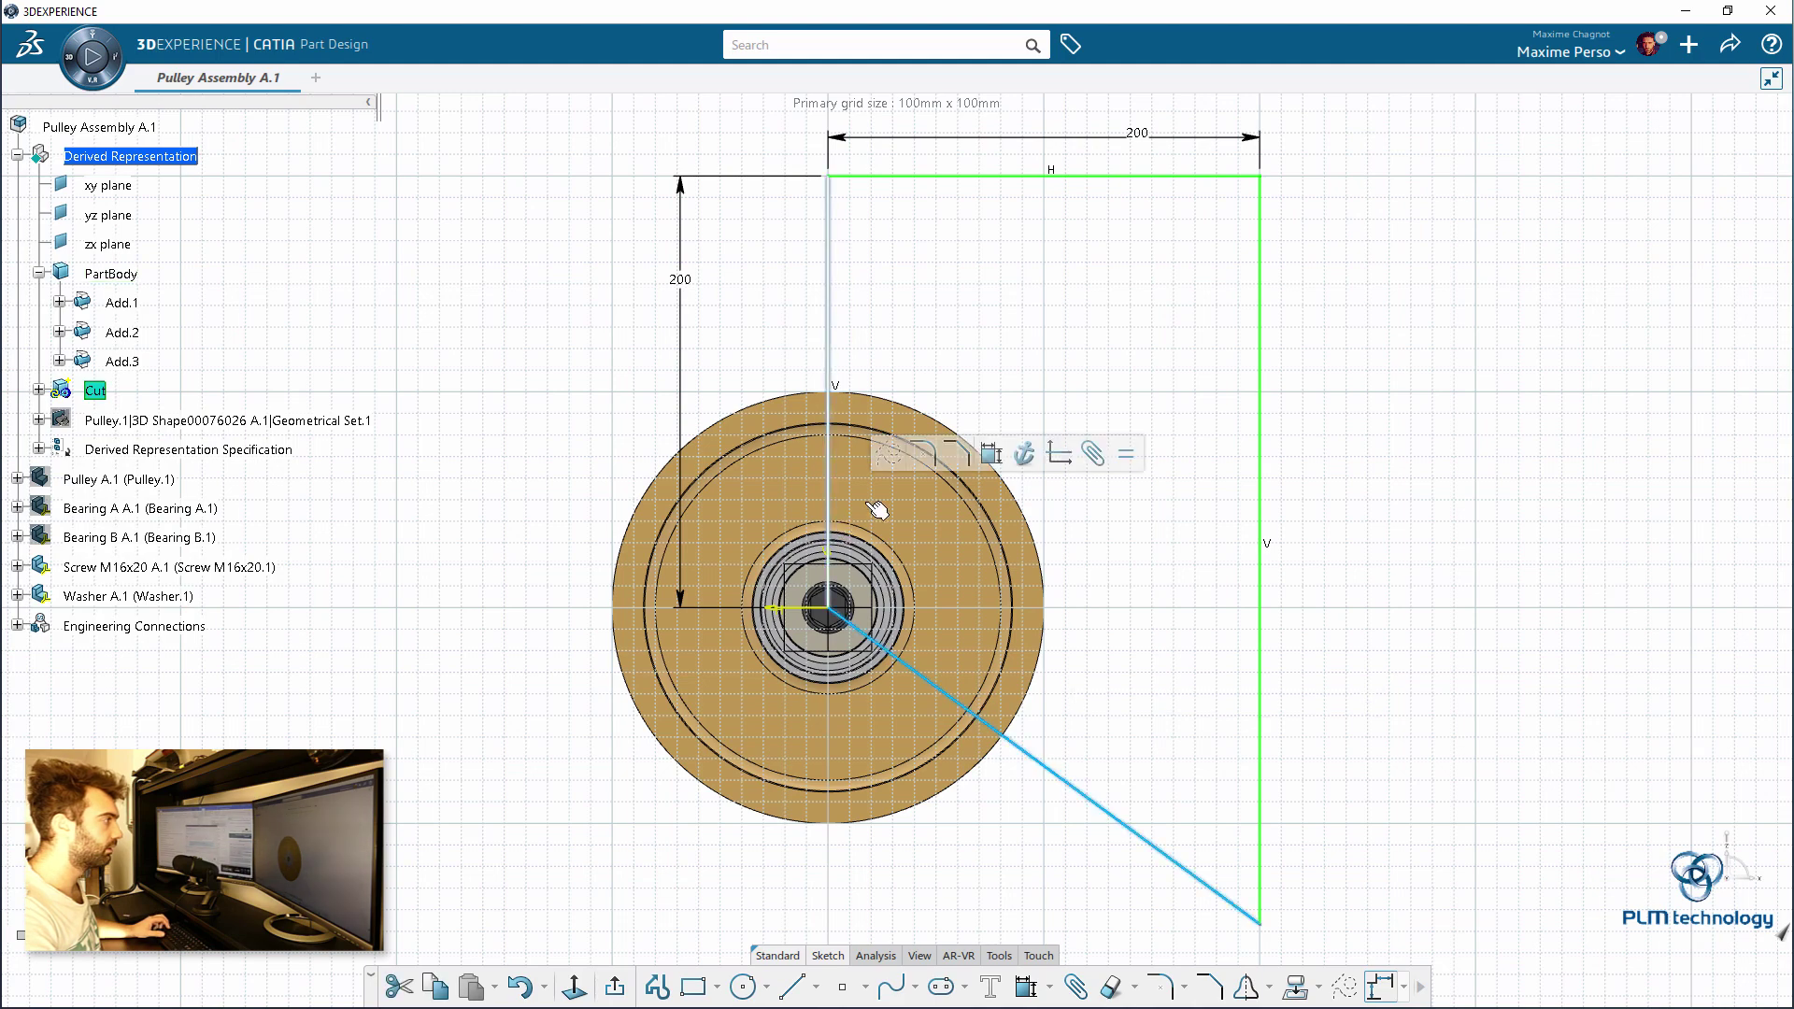
left_click(990, 453)
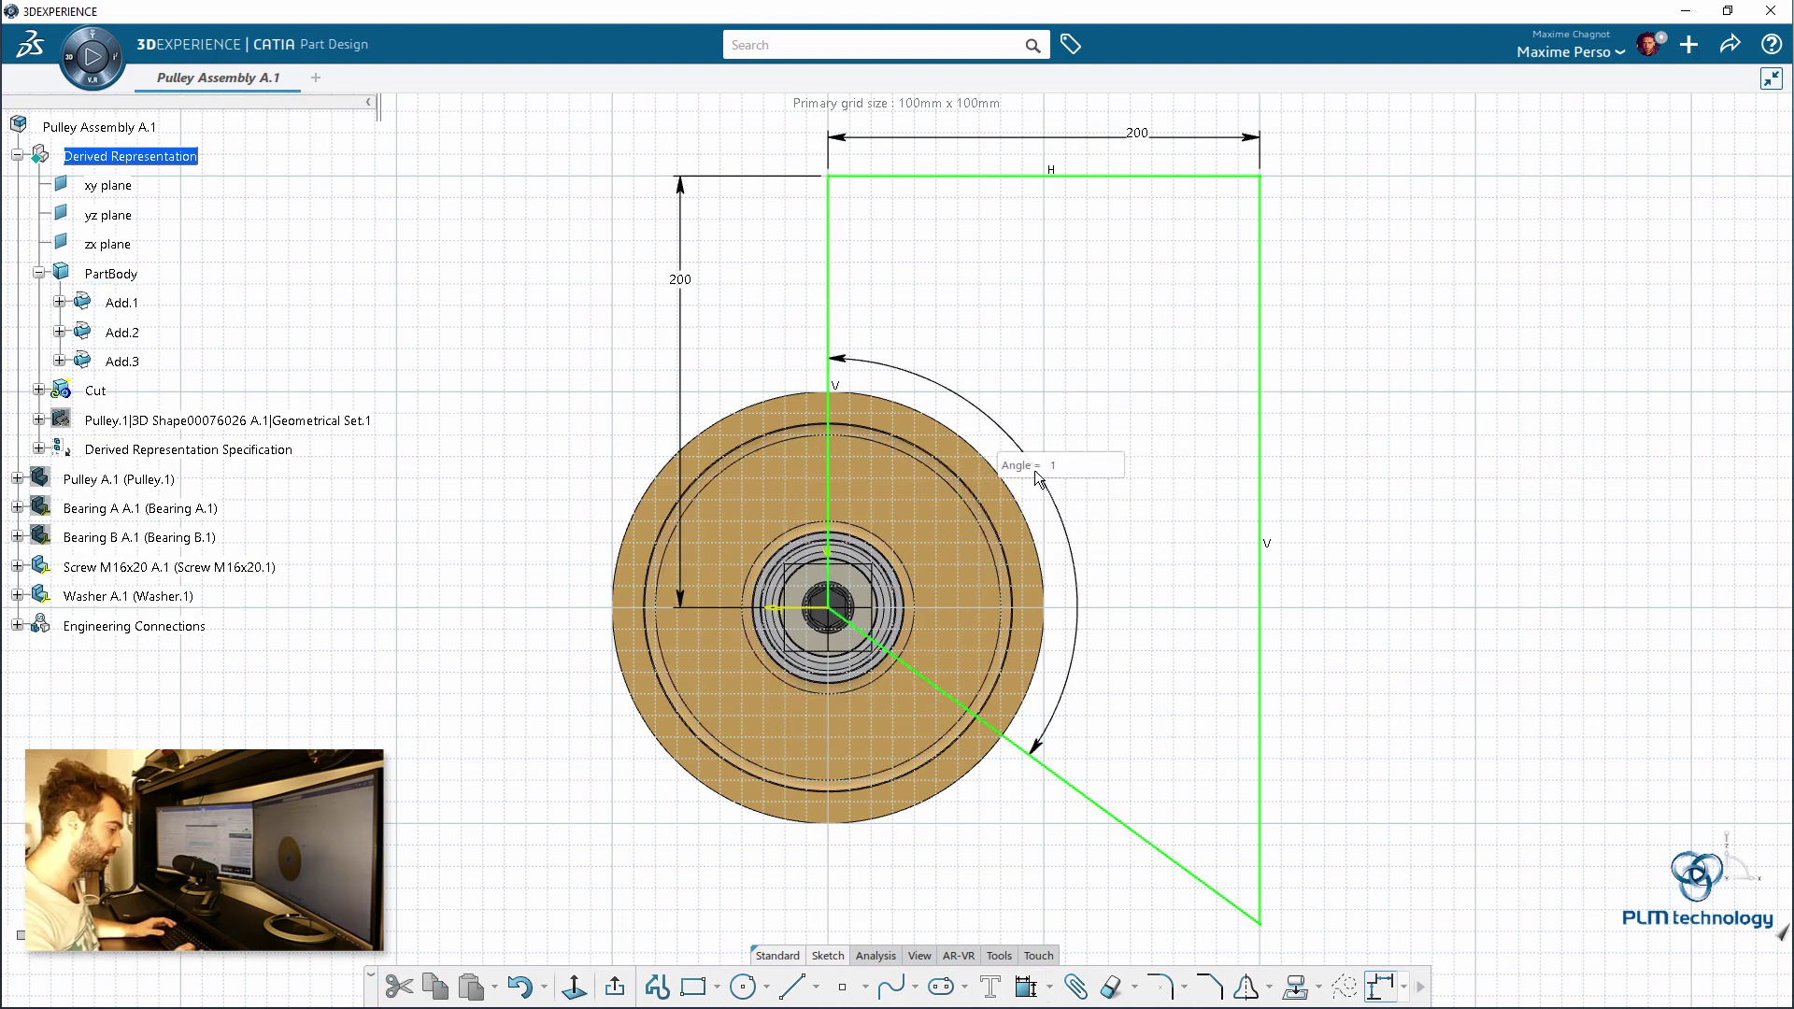
key("Return")
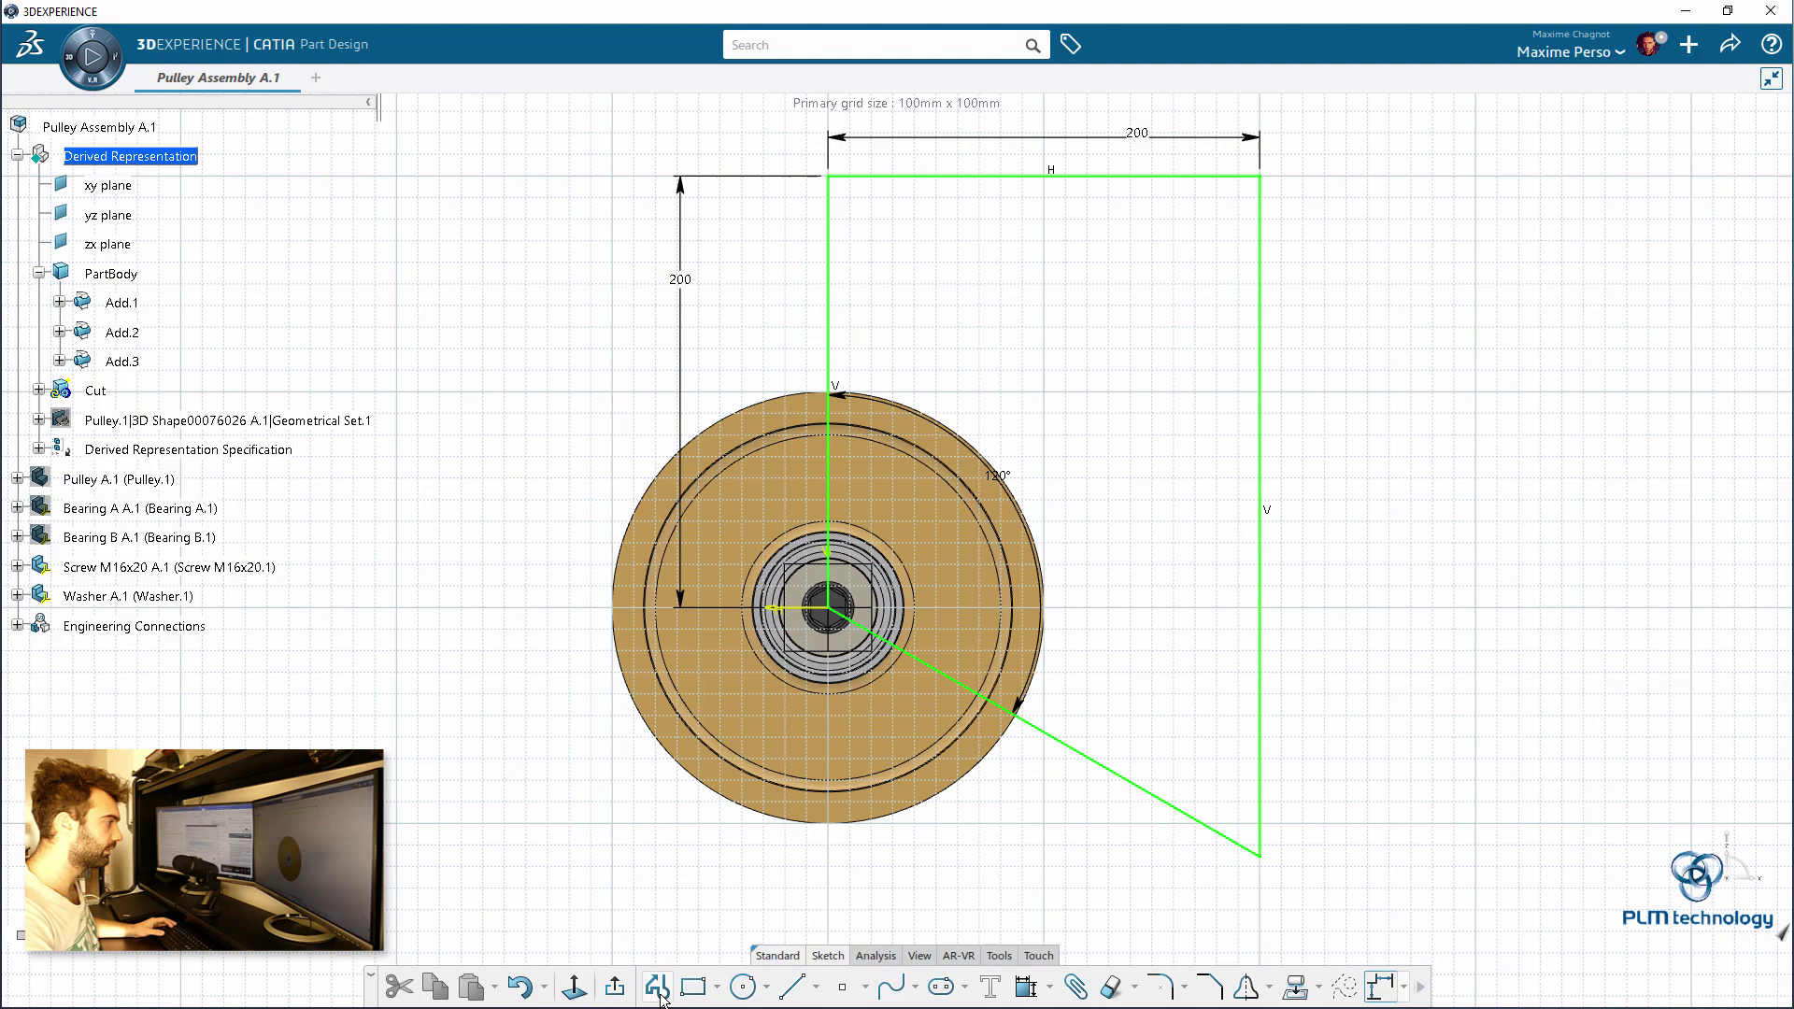
left_click(619, 993)
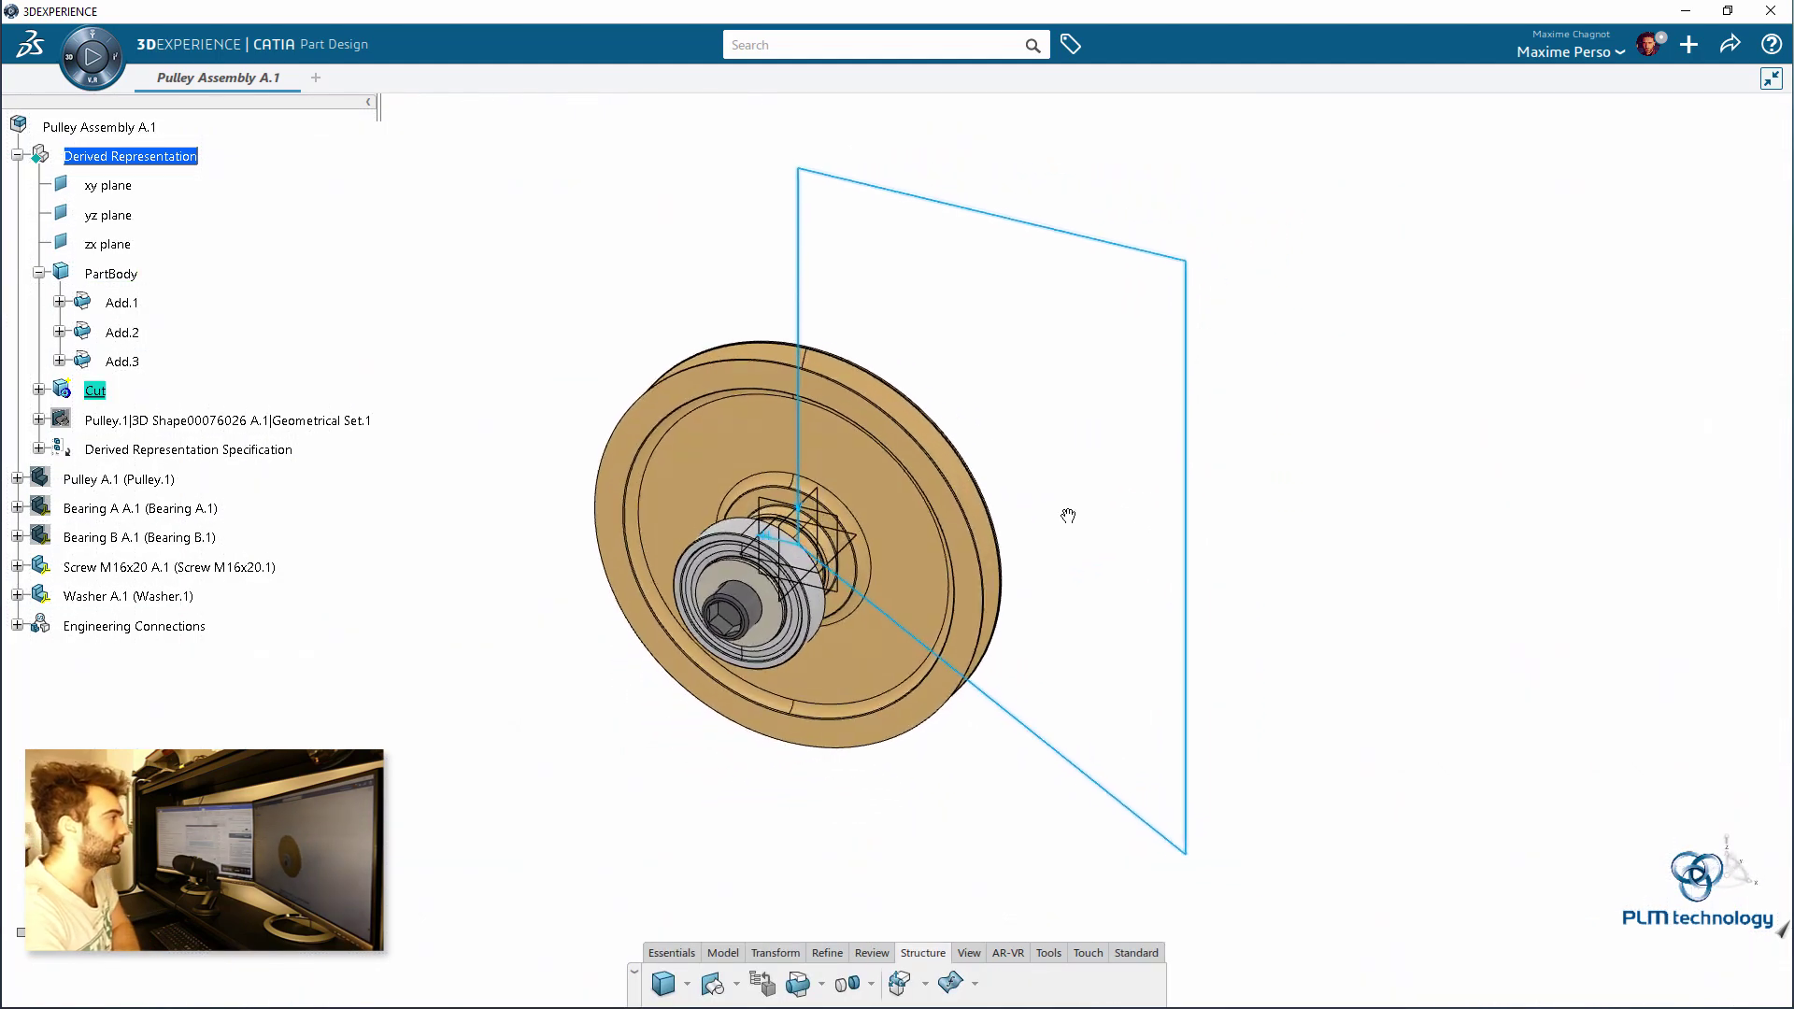
Step: Pad the wedge sketch 130 mm with mirrored extent into a solid block
left_click(671, 953)
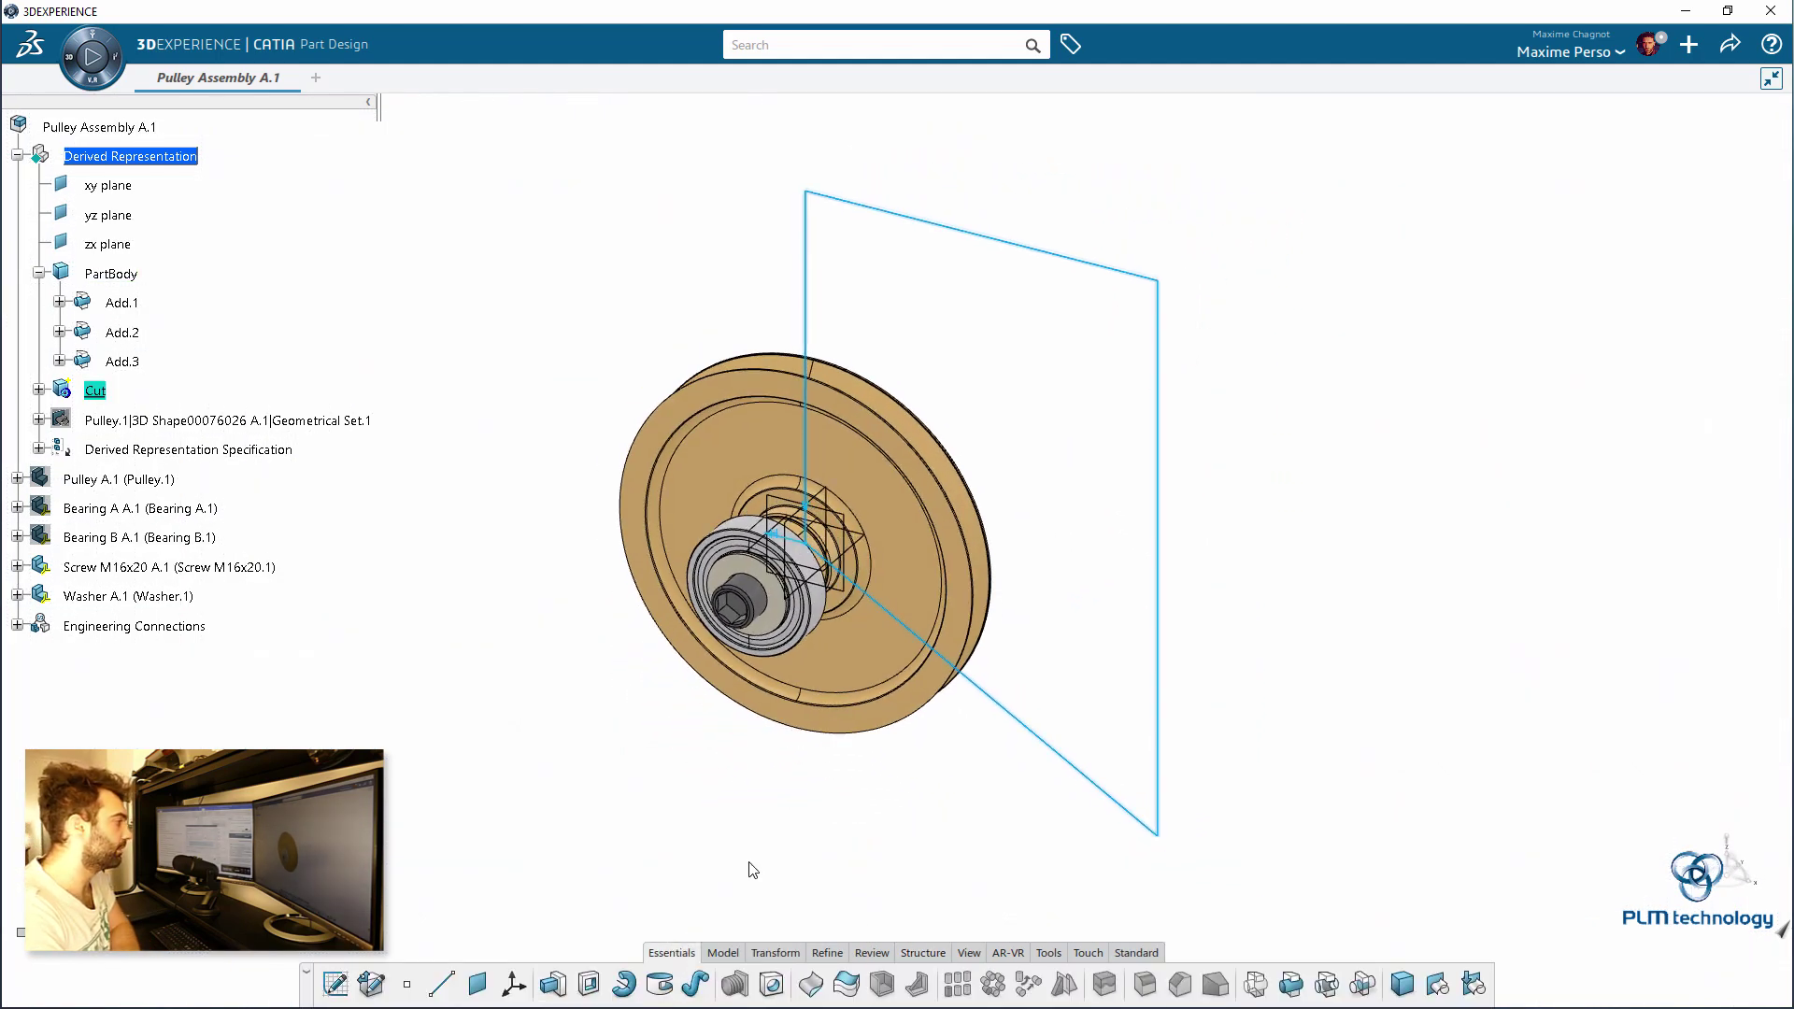
left_click(752, 869)
left_click(552, 984)
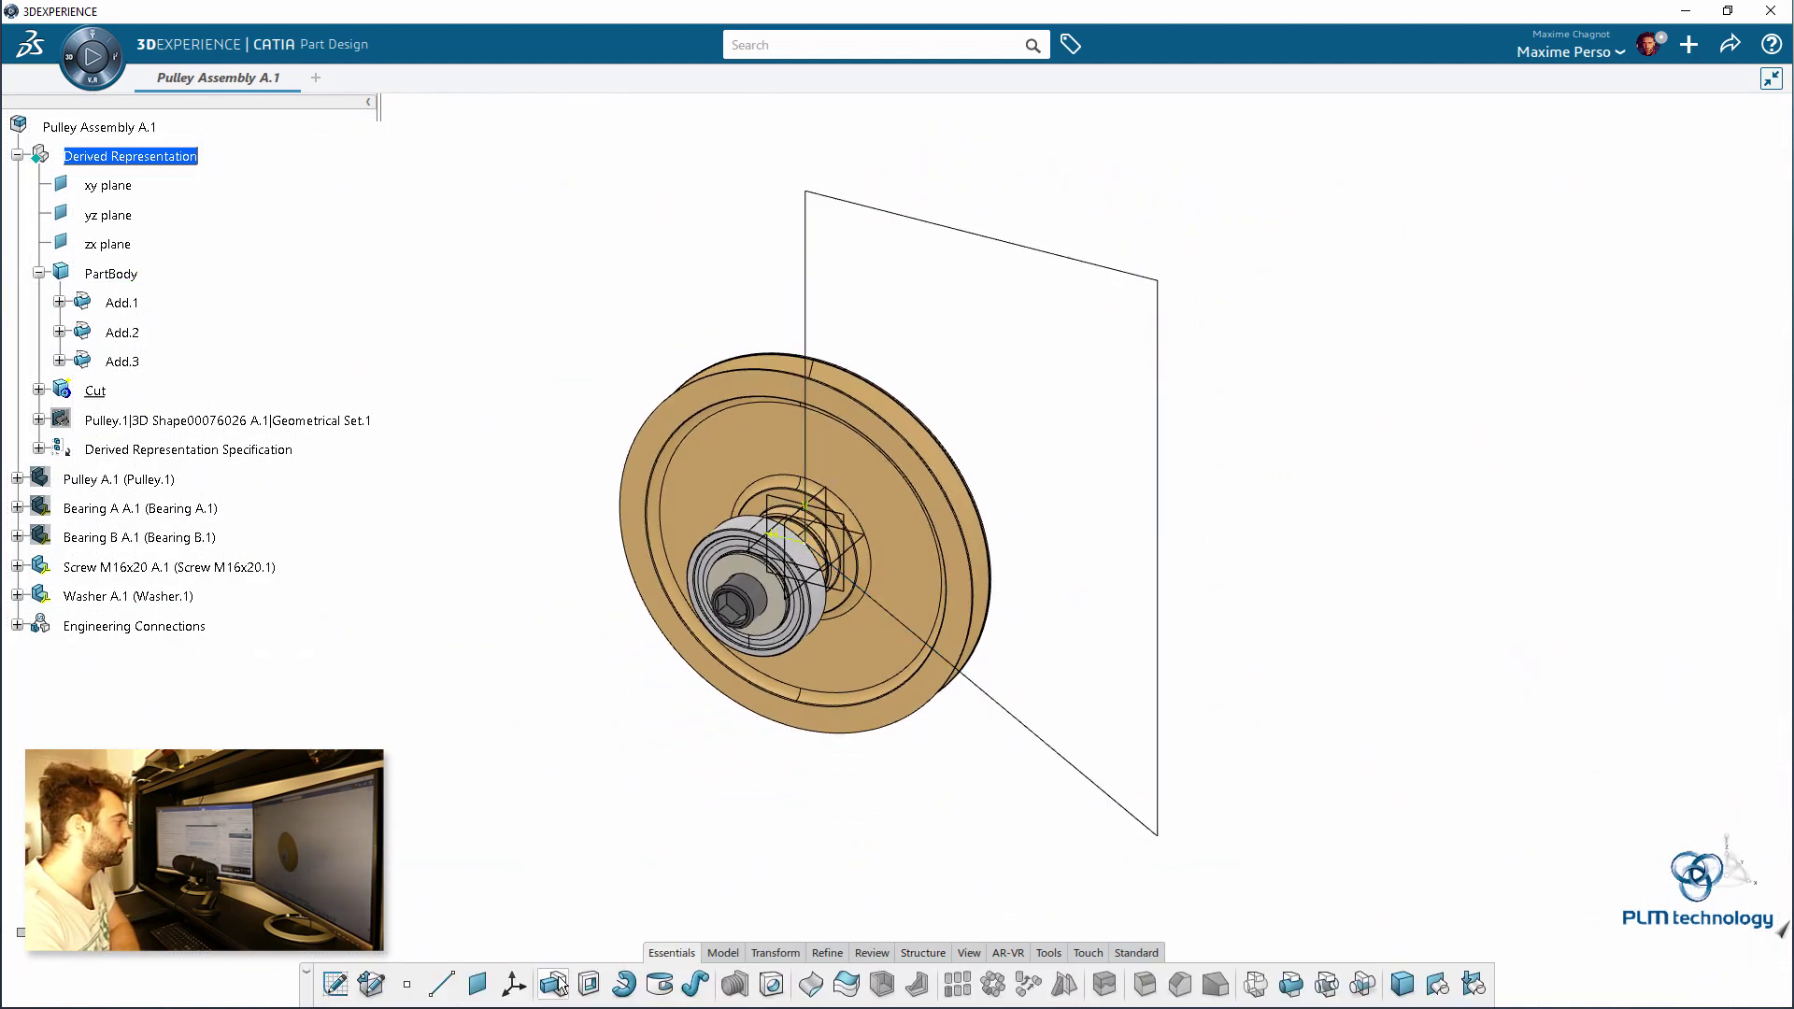
left_click(1033, 248)
middle_click_drag(1068, 439, 946, 551)
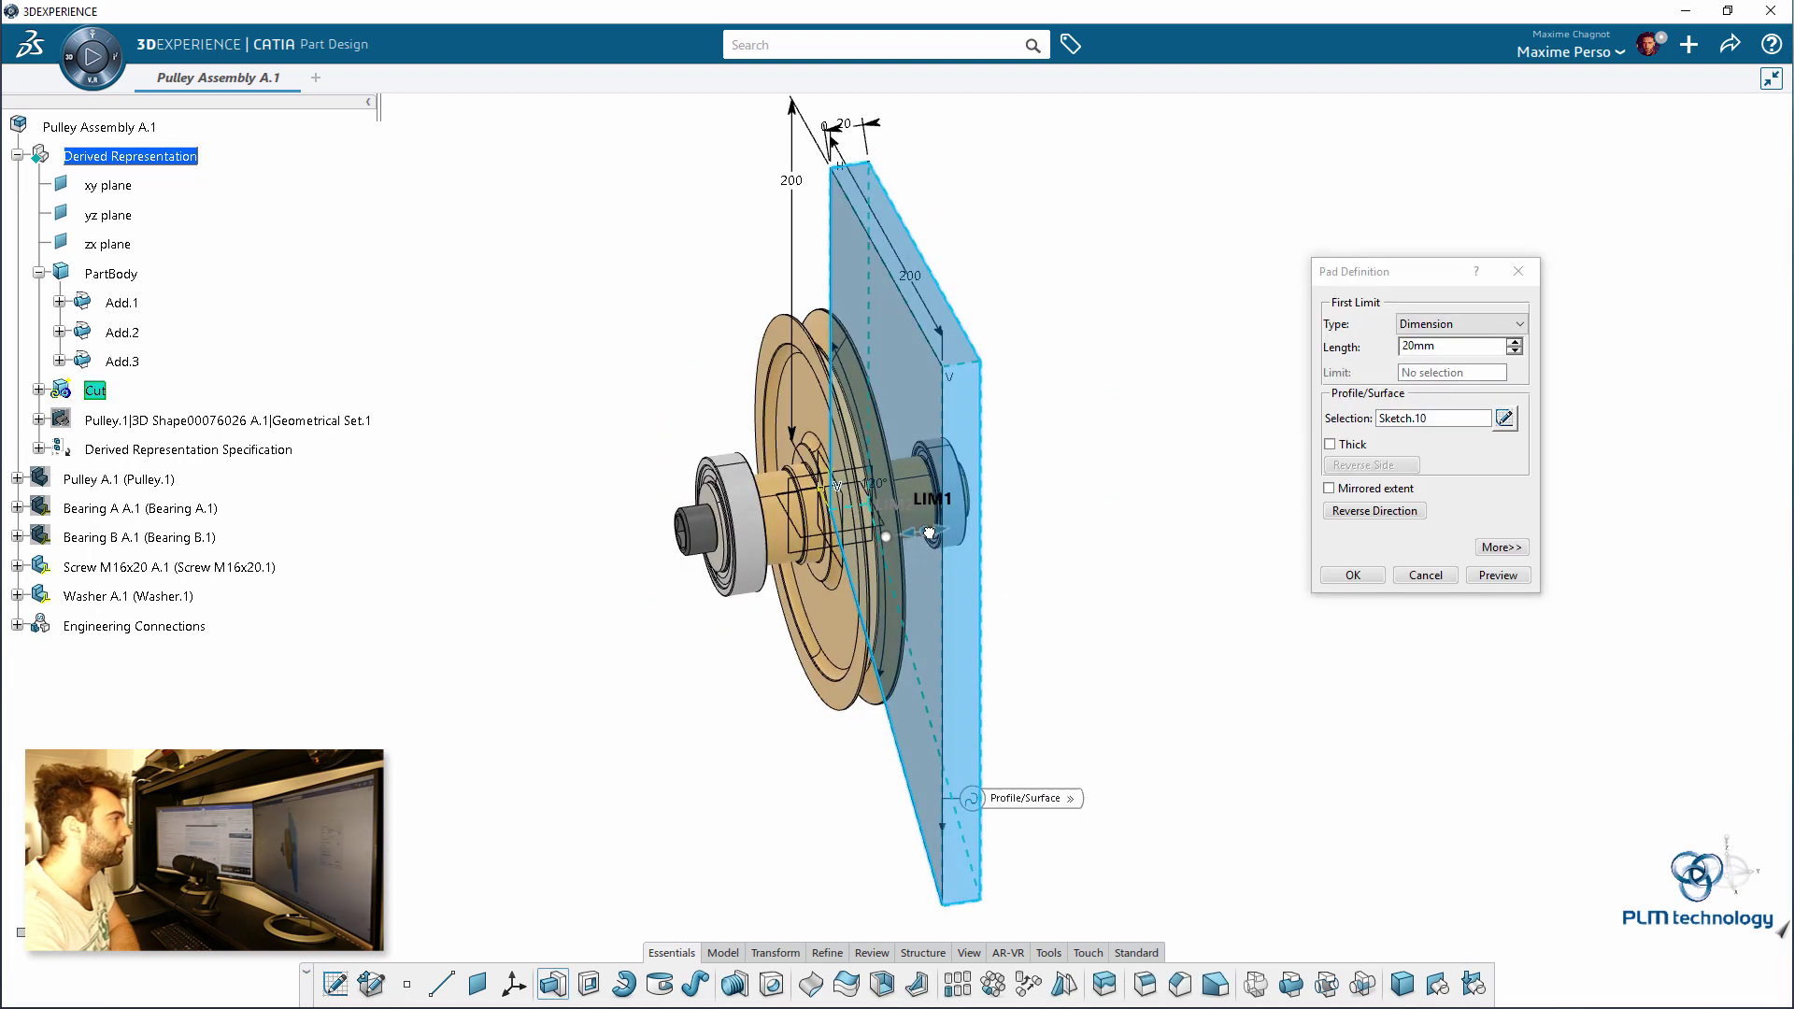
left_click_drag(930, 532, 989, 633)
middle_click_drag(989, 632, 1125, 608)
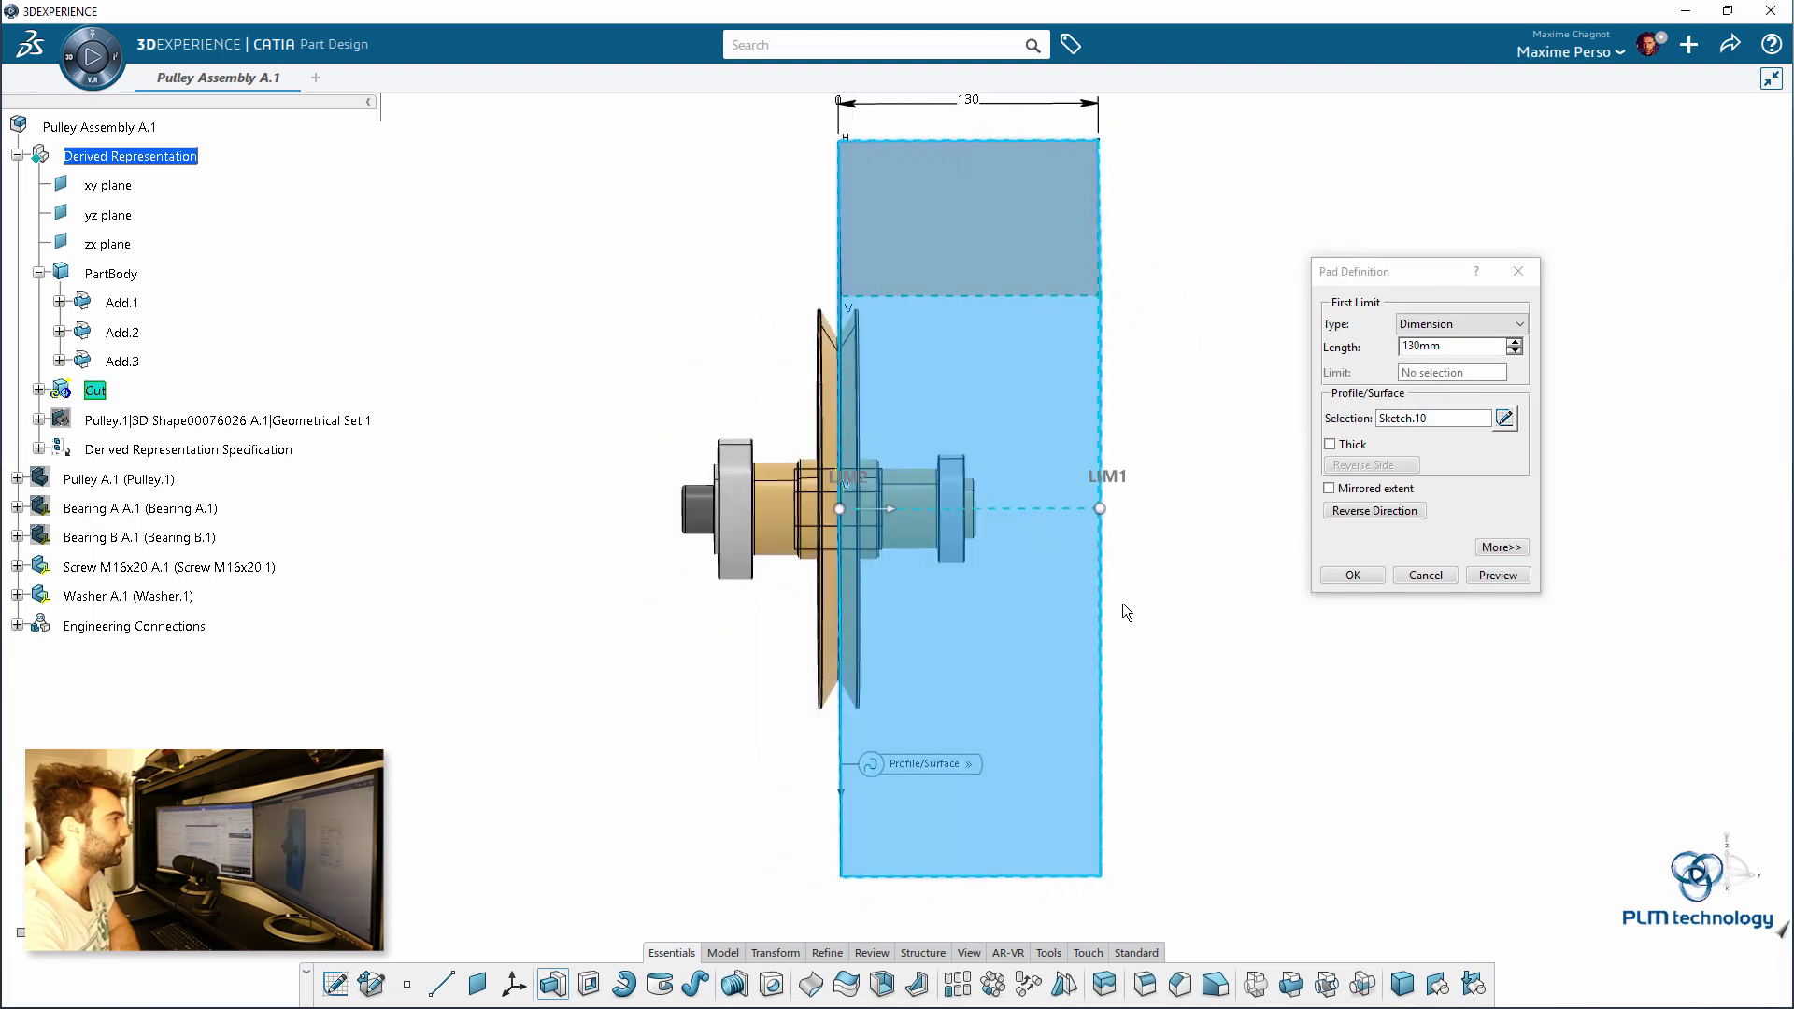
left_click(1329, 488)
middle_click_drag(363, 682, 1215, 608)
left_click(1354, 574)
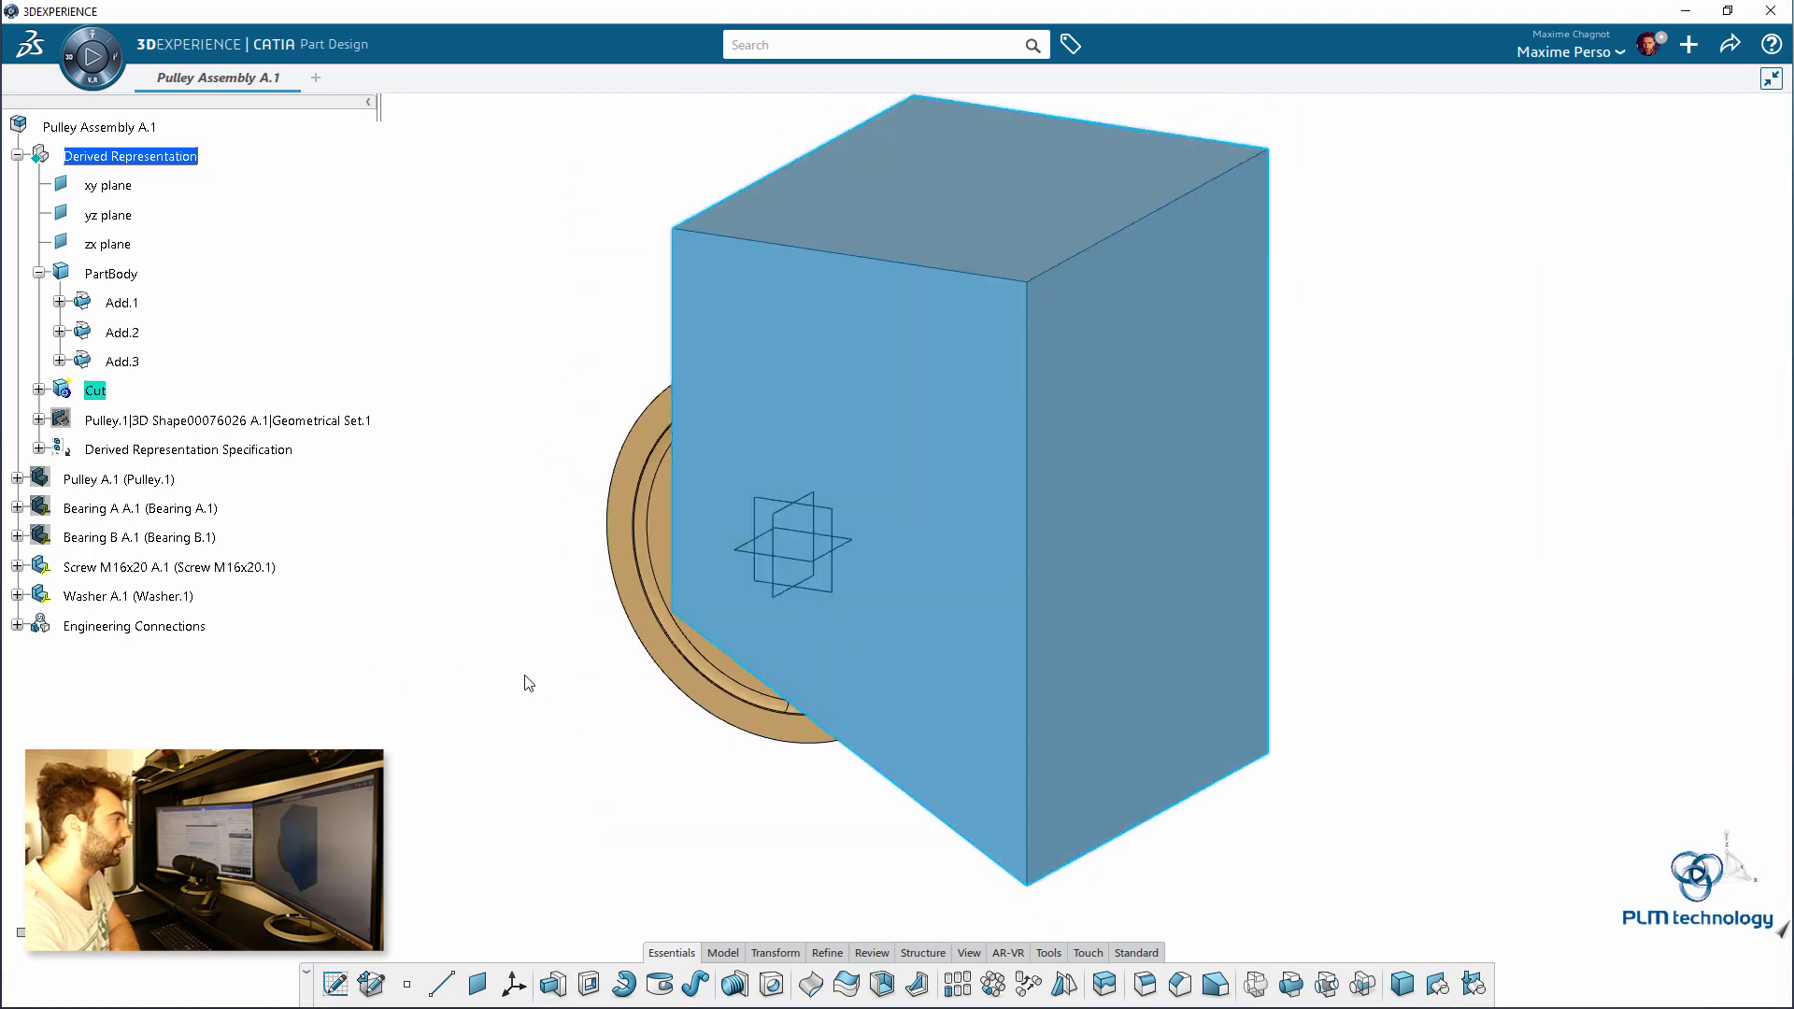
left_click(445, 680)
scroll(483, 693, "down", 3)
Step: Remove the Cut body from PartBody and inspect the exposed pulley and bearings
left_click(923, 954)
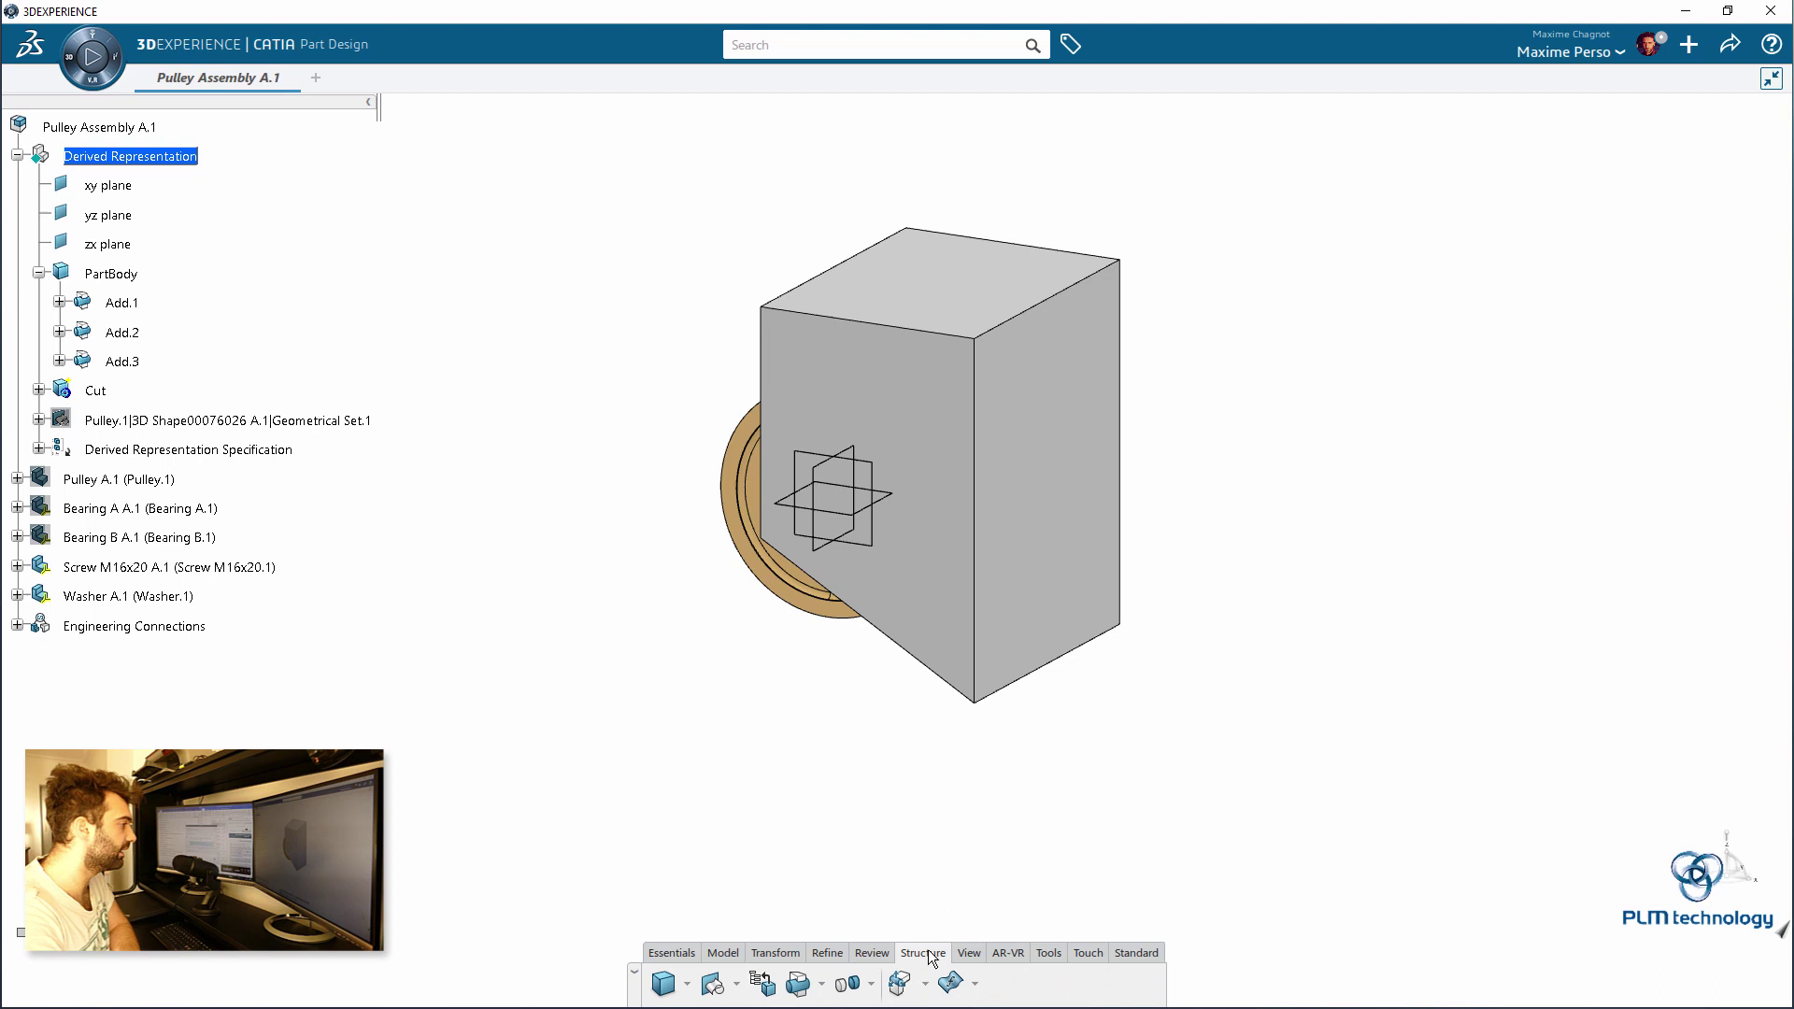
left_click(830, 988)
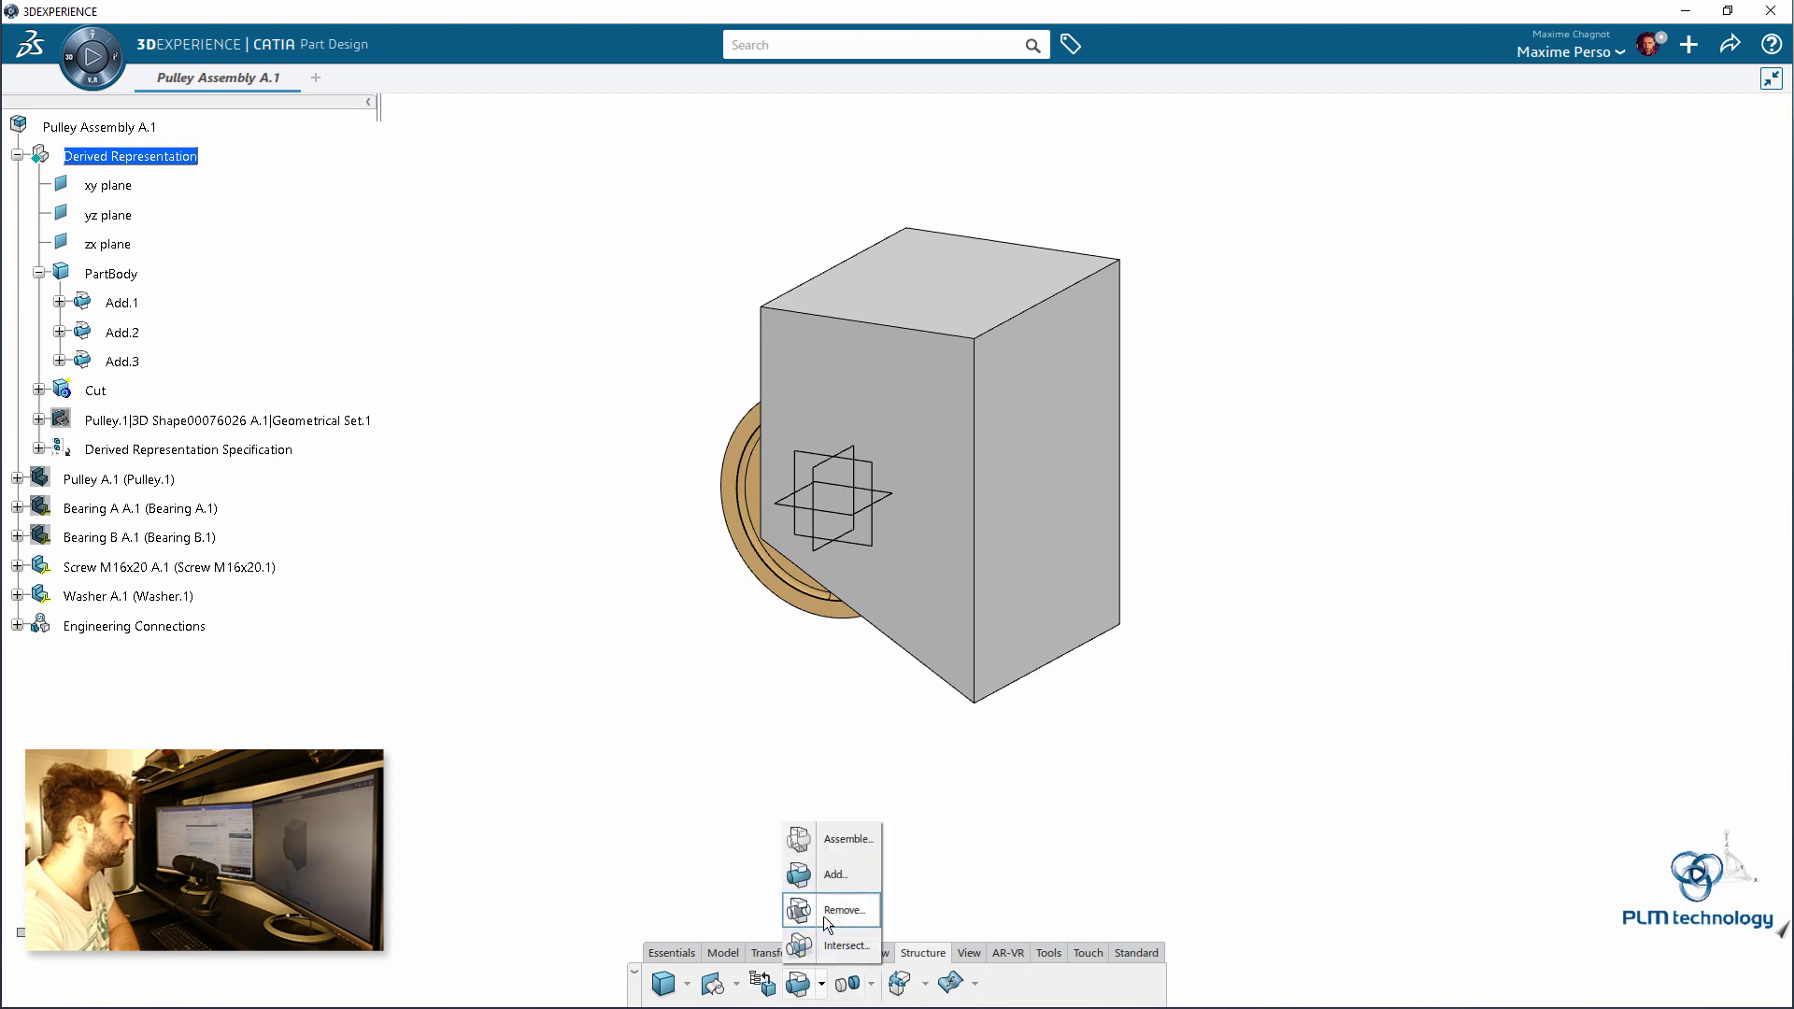
left_click(846, 913)
left_click(96, 390)
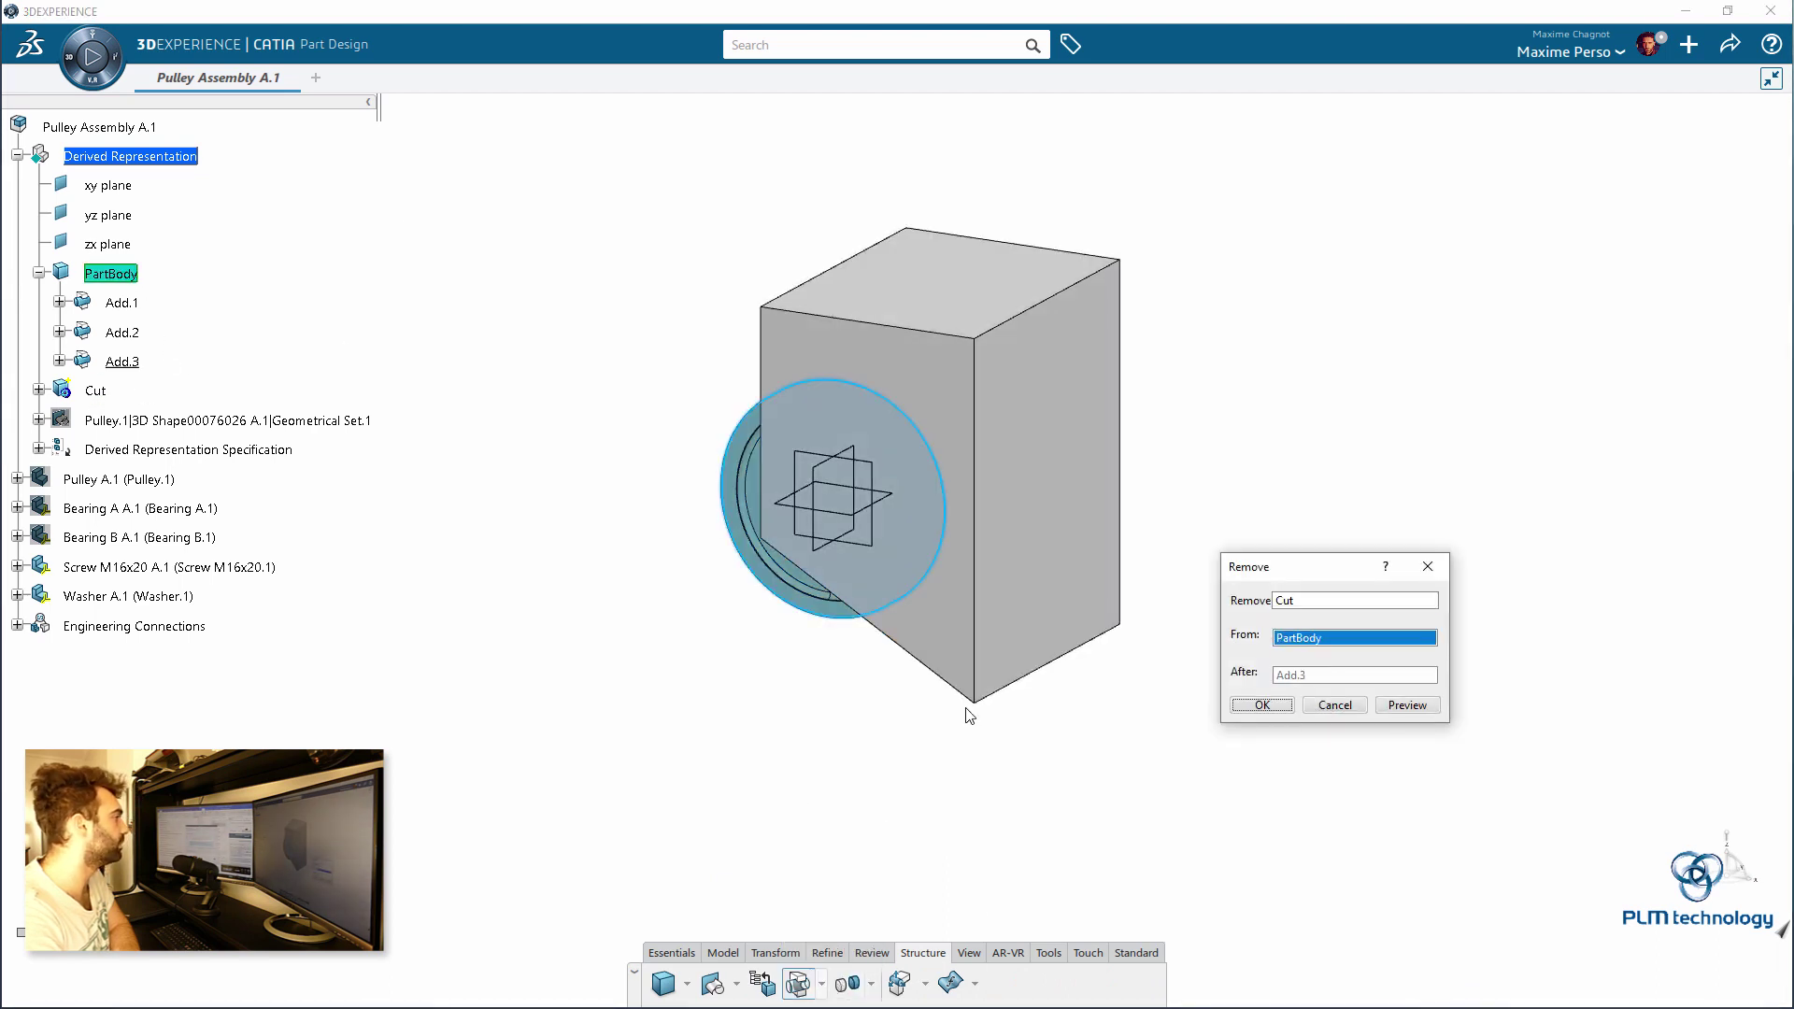
key("Return")
scroll(885, 517, "up", 5)
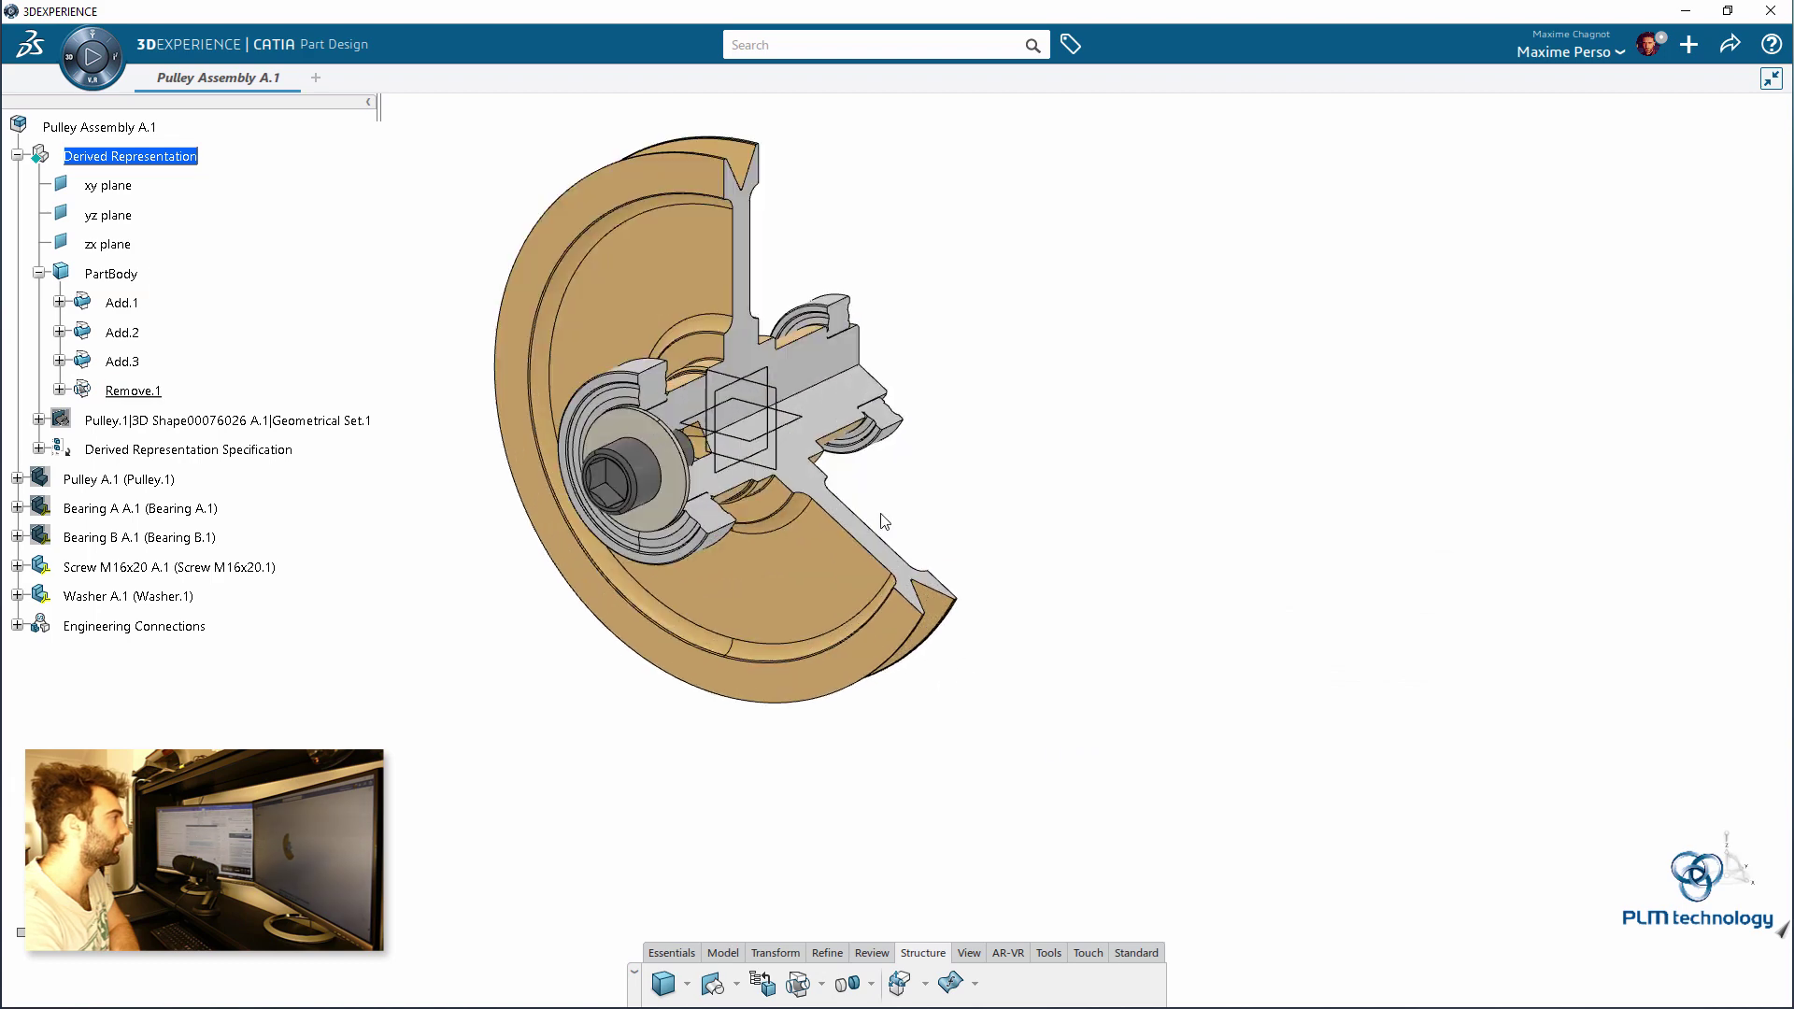
middle_click_drag(589, 608, 821, 116)
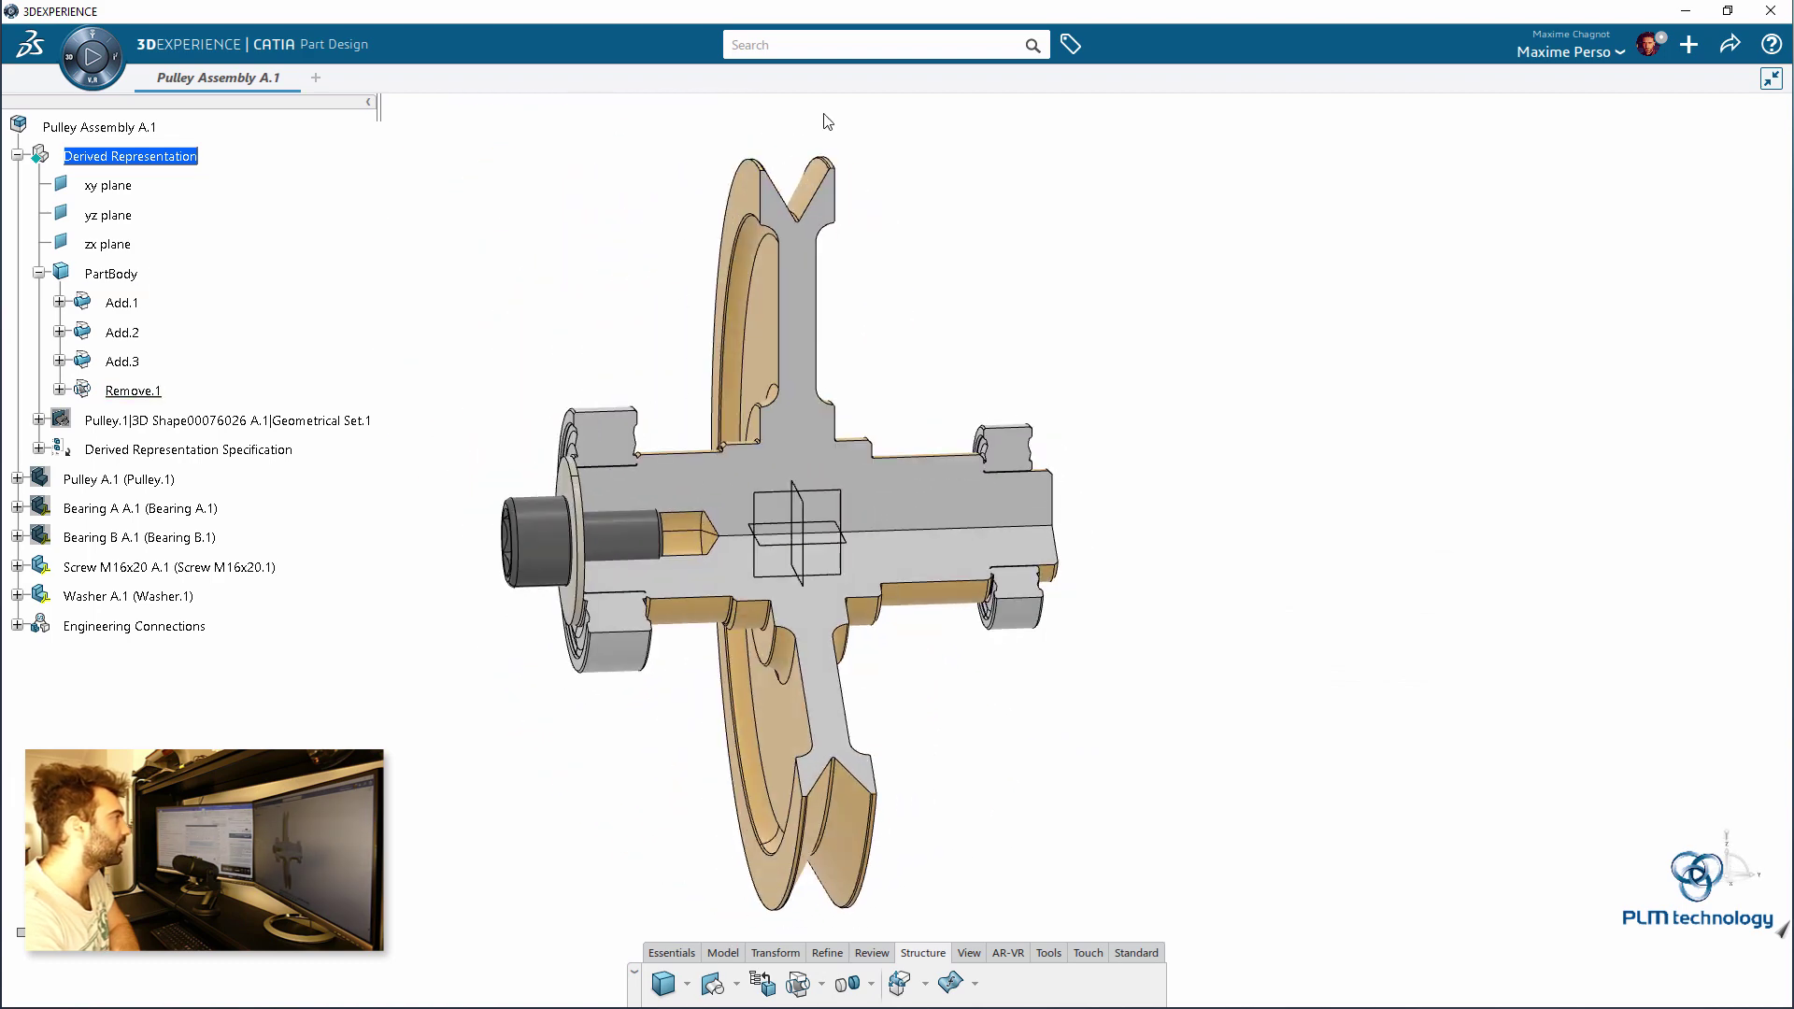
middle_click_drag(320, 617, 664, 706)
scroll(1090, 633, "down", 3)
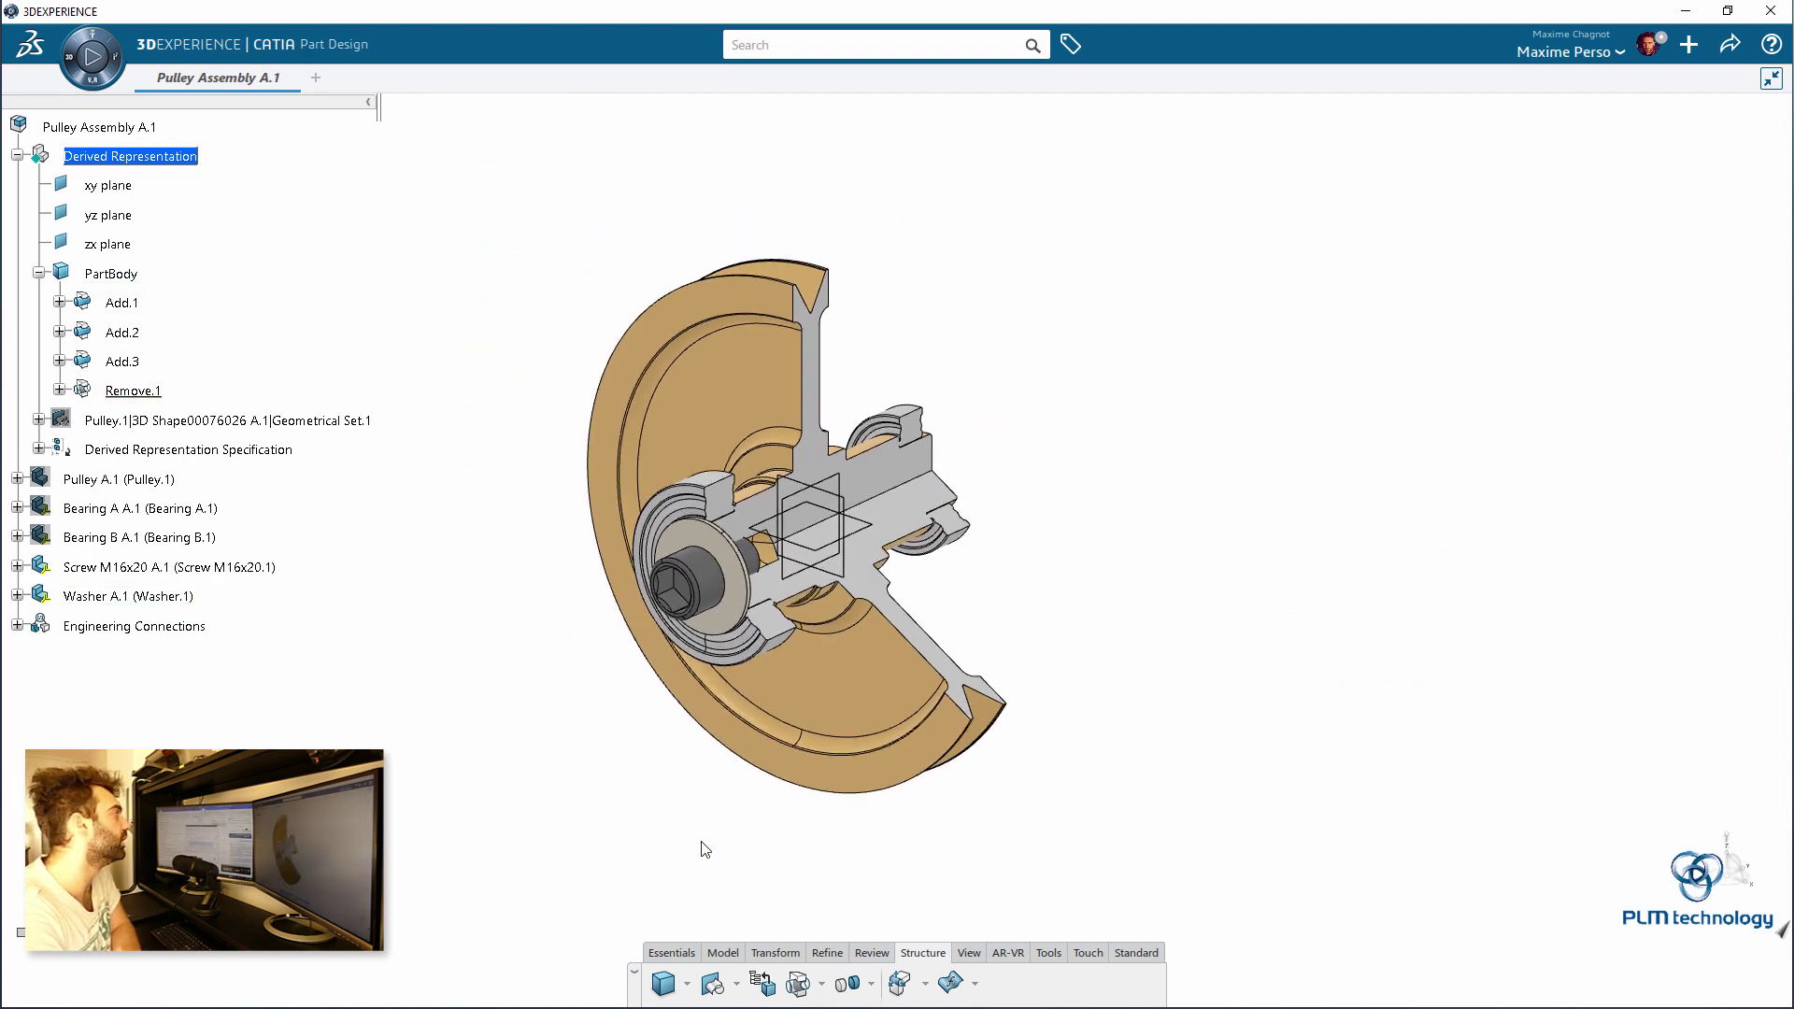
Step: Make the pulley assembly active, show Pulley A.1 and hide the sectioned Derived Representation
left_click(18, 156)
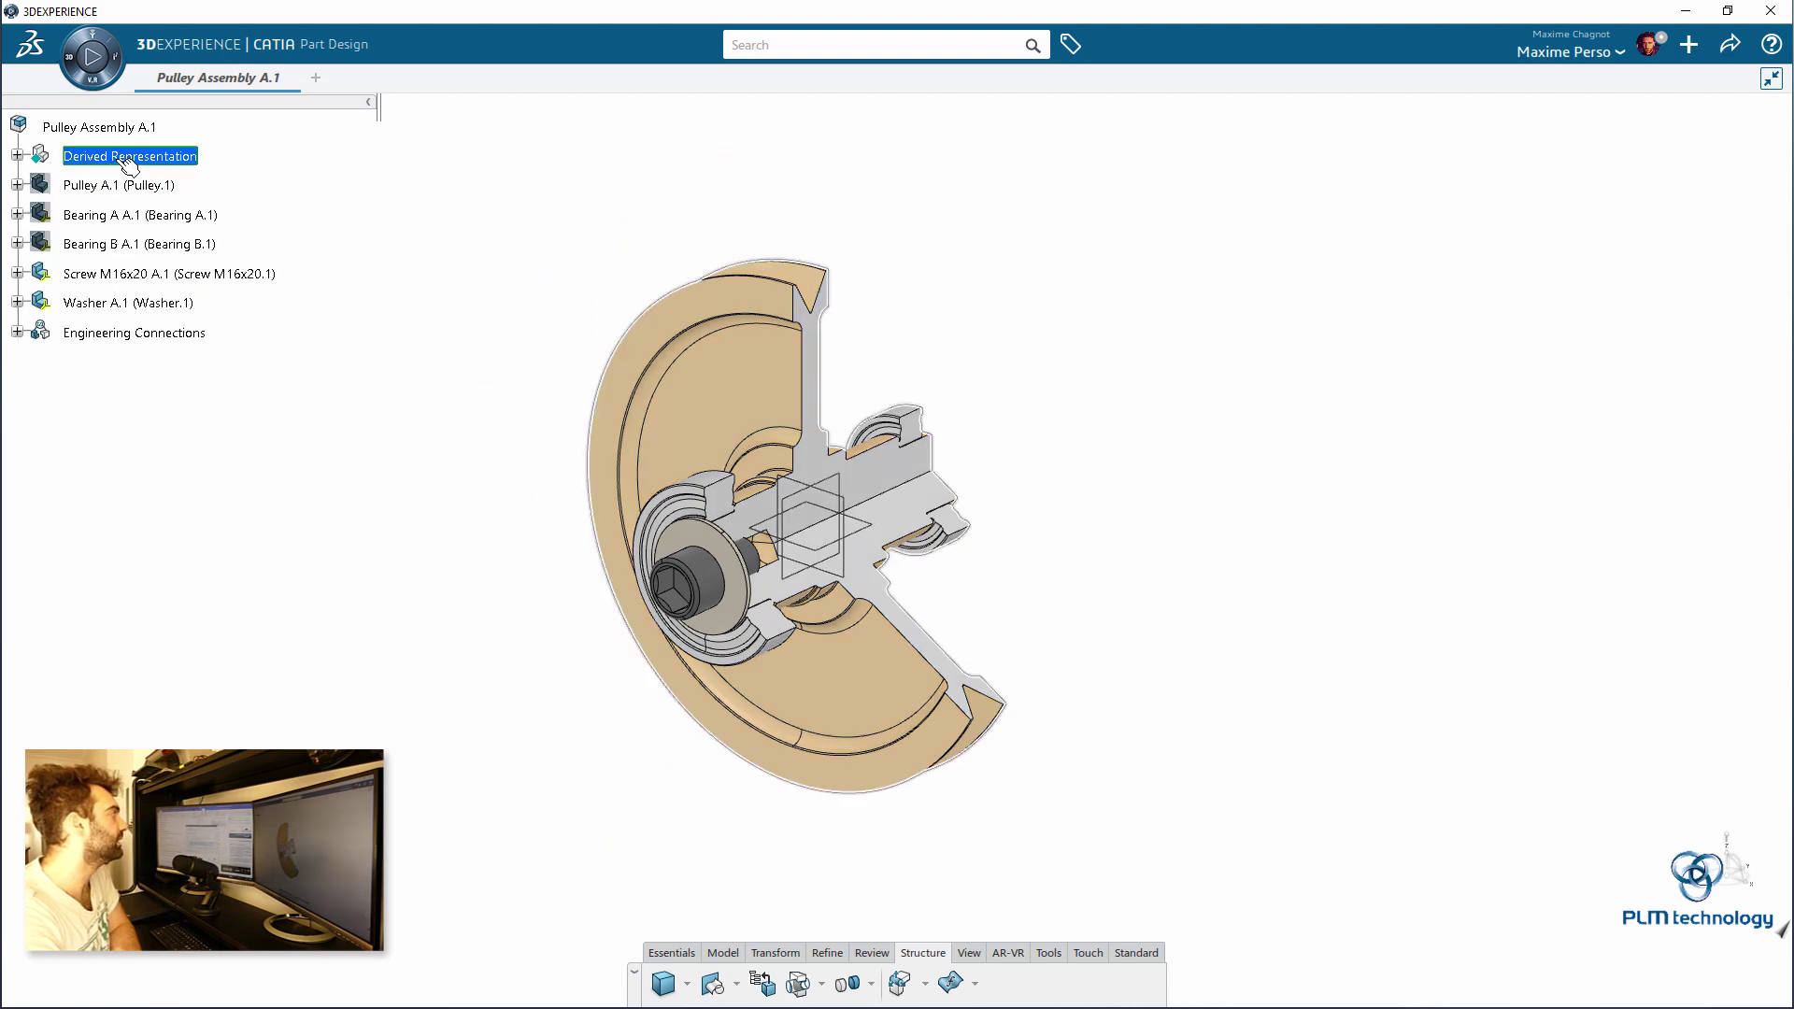
double_click(74, 127)
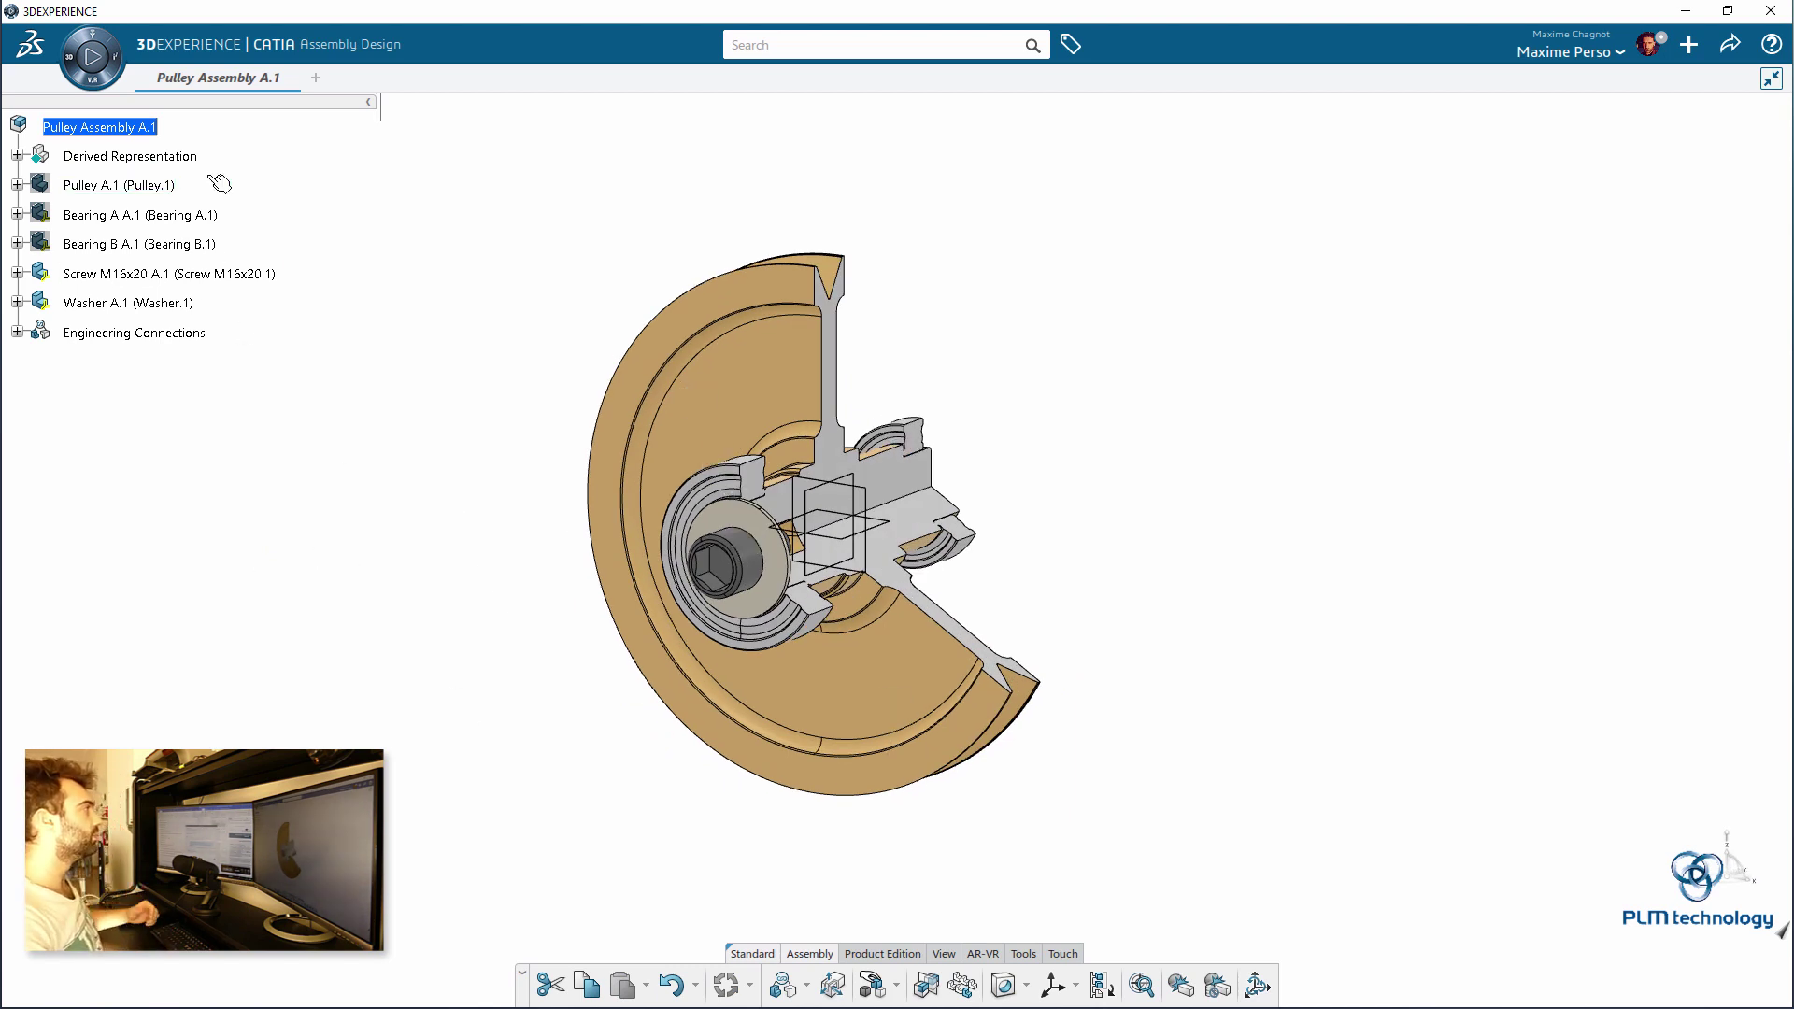
left_click(16, 185)
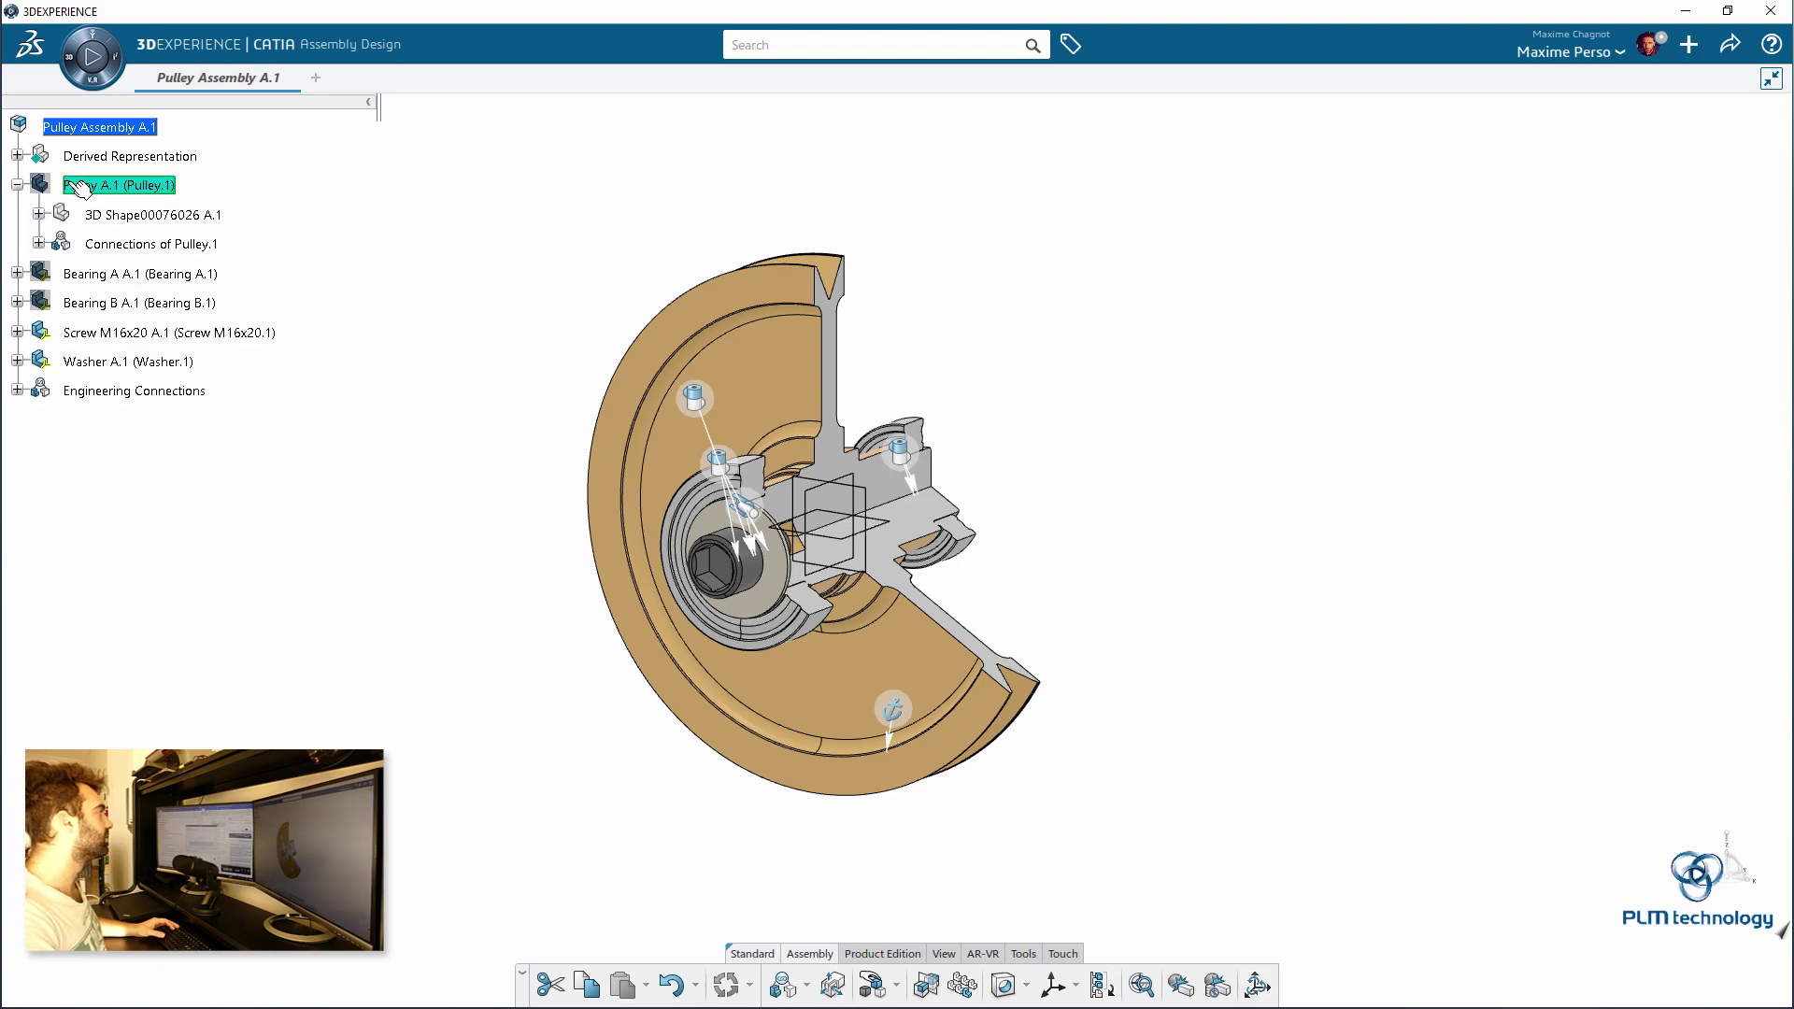
right_click(69, 185)
left_click(131, 236)
right_click(122, 156)
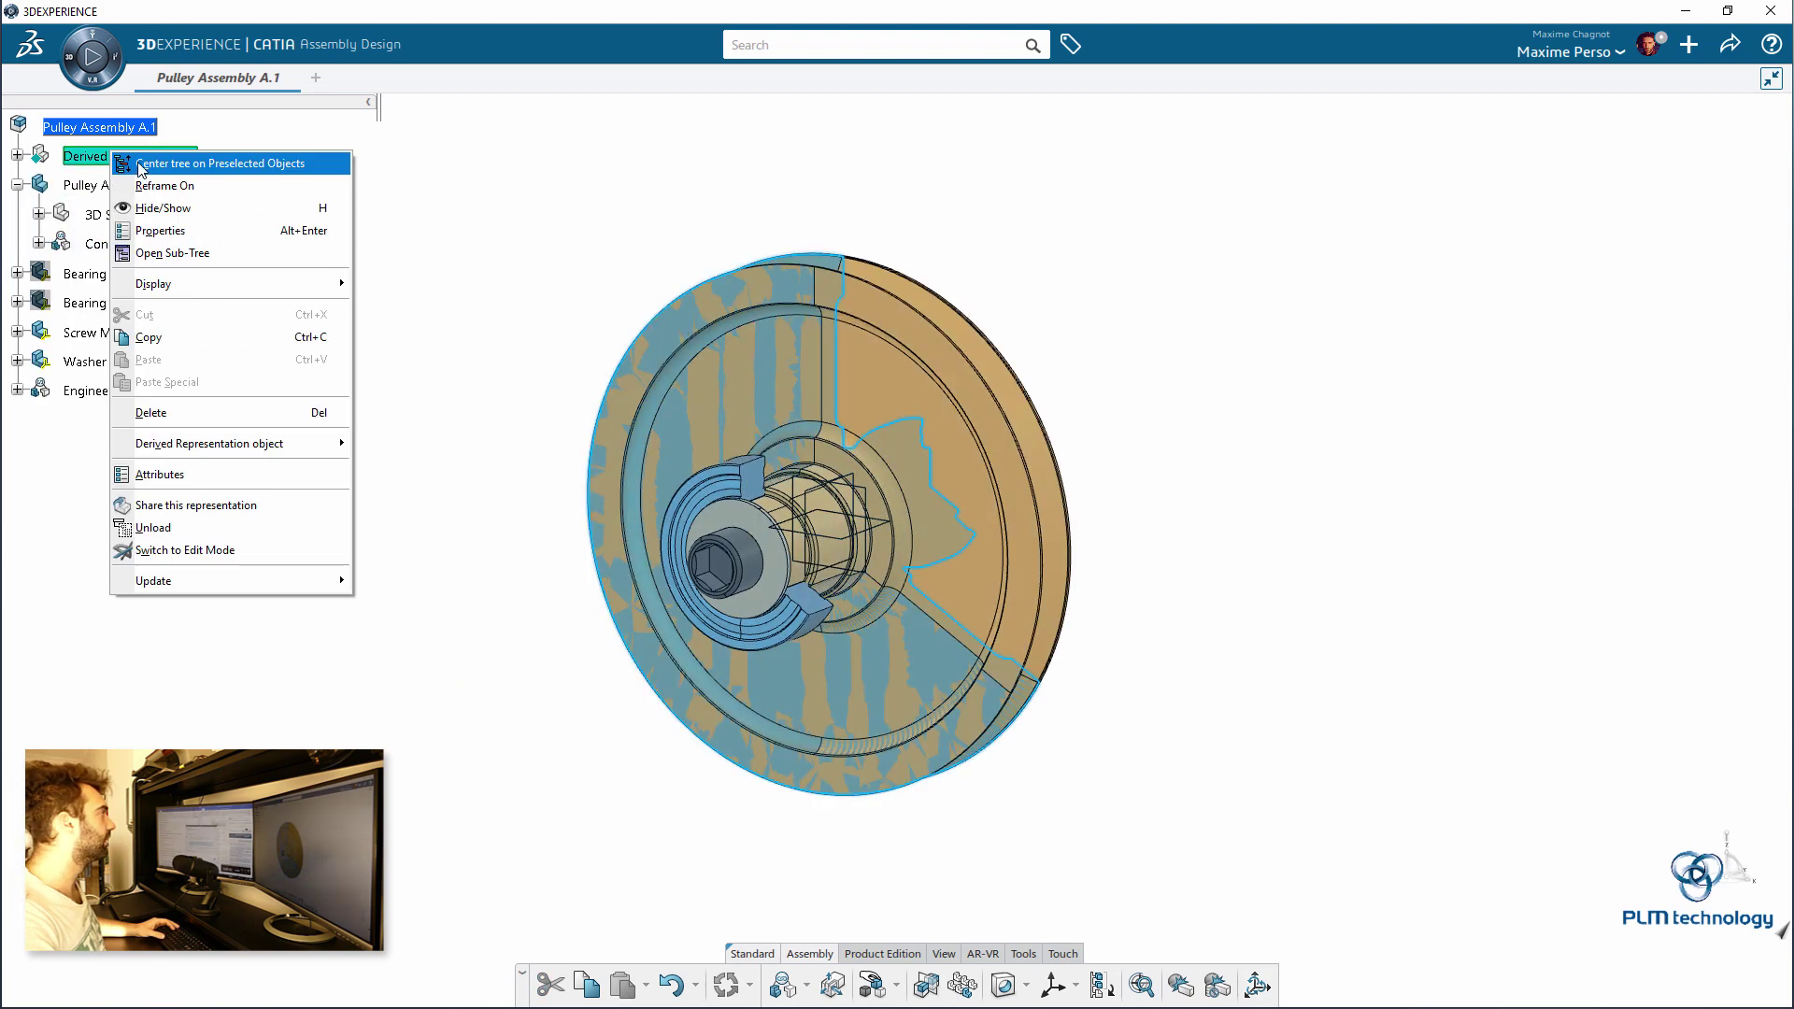
left_click(224, 207)
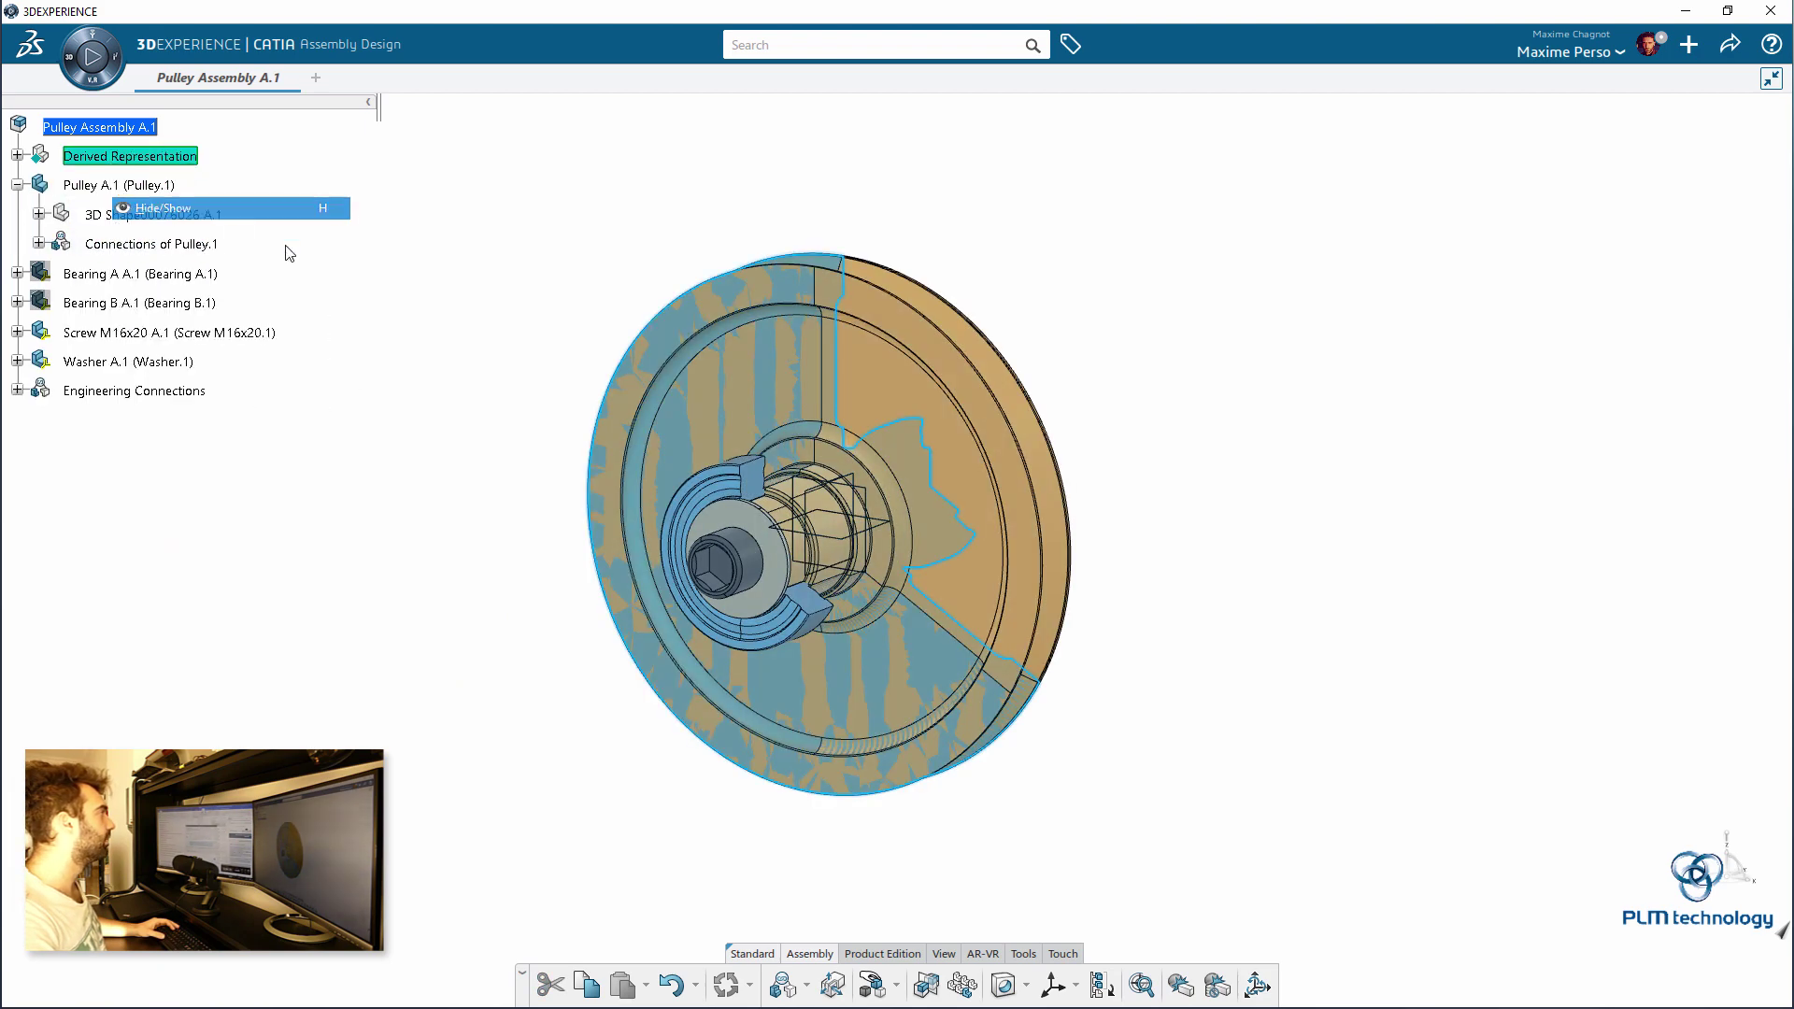
Step: Expand the pulley's 3D Shape and PartBody down to Shaft.1's sketch
left_click(38, 215)
left_click(59, 333)
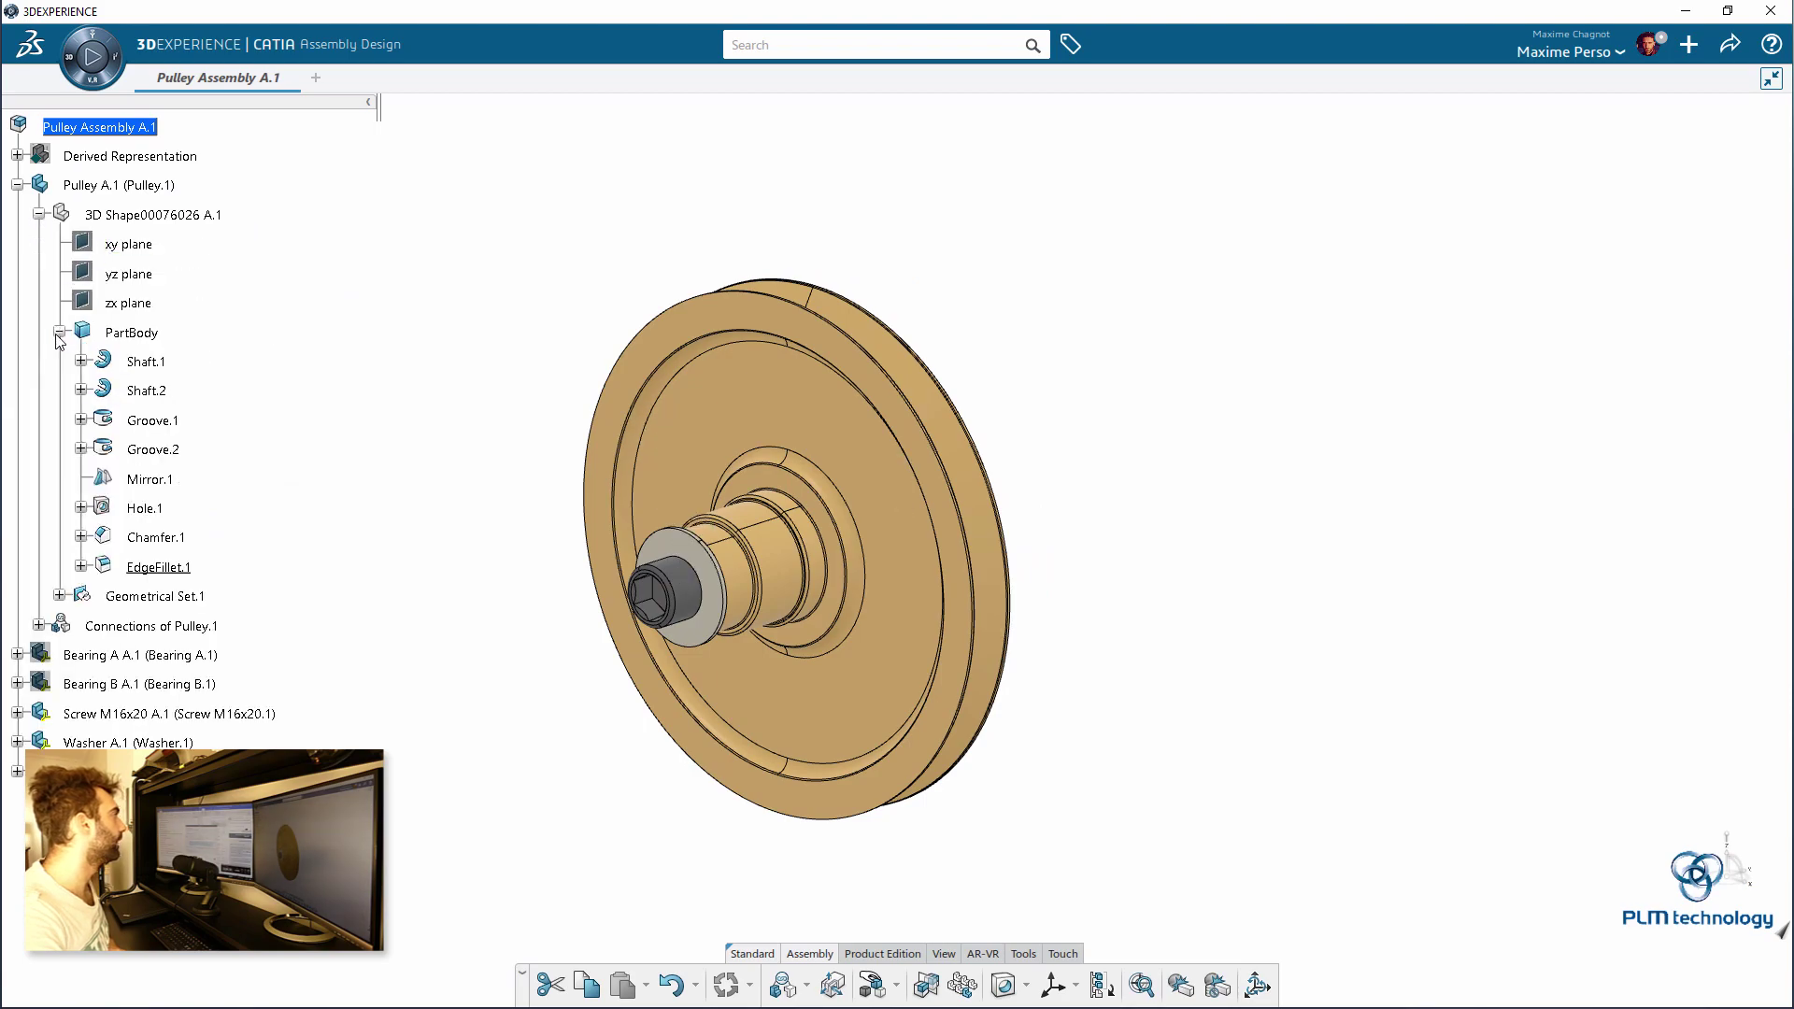
left_click(81, 361)
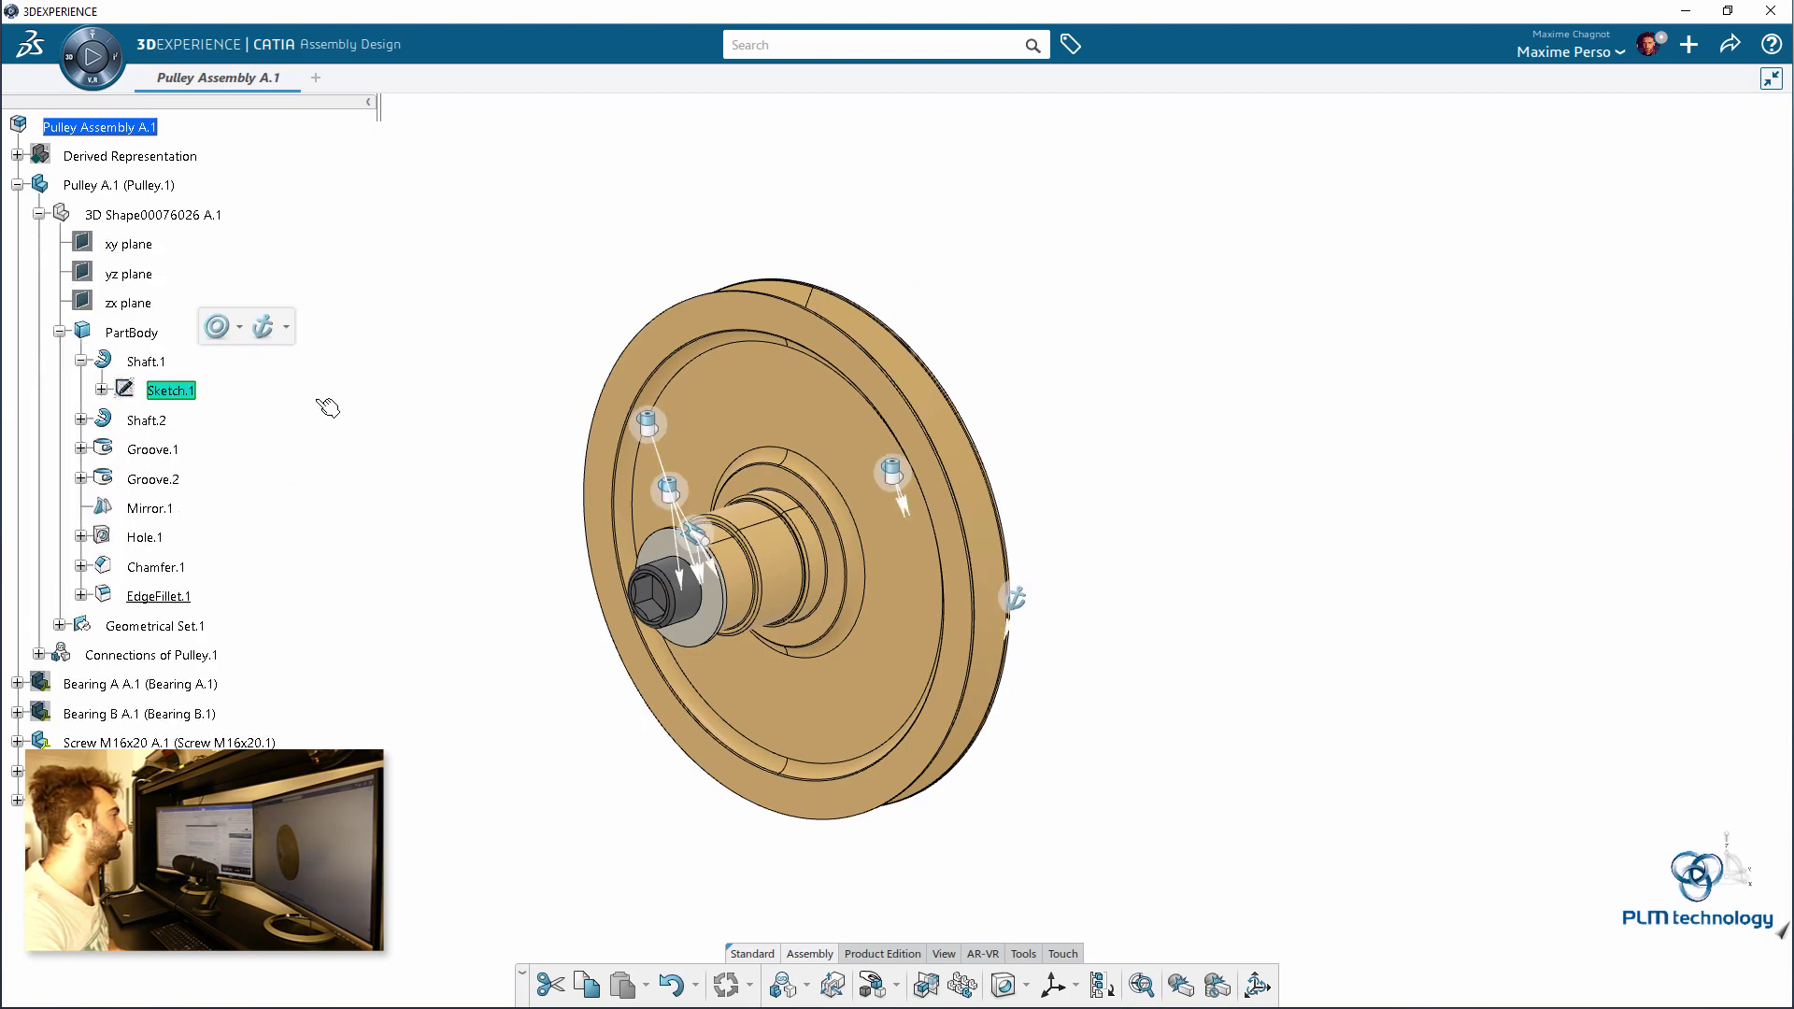
Step: Check Shaft.1's Sketch.1 without changes, then expand Shaft.2 to reveal Sketch.2
double_click(599, 433)
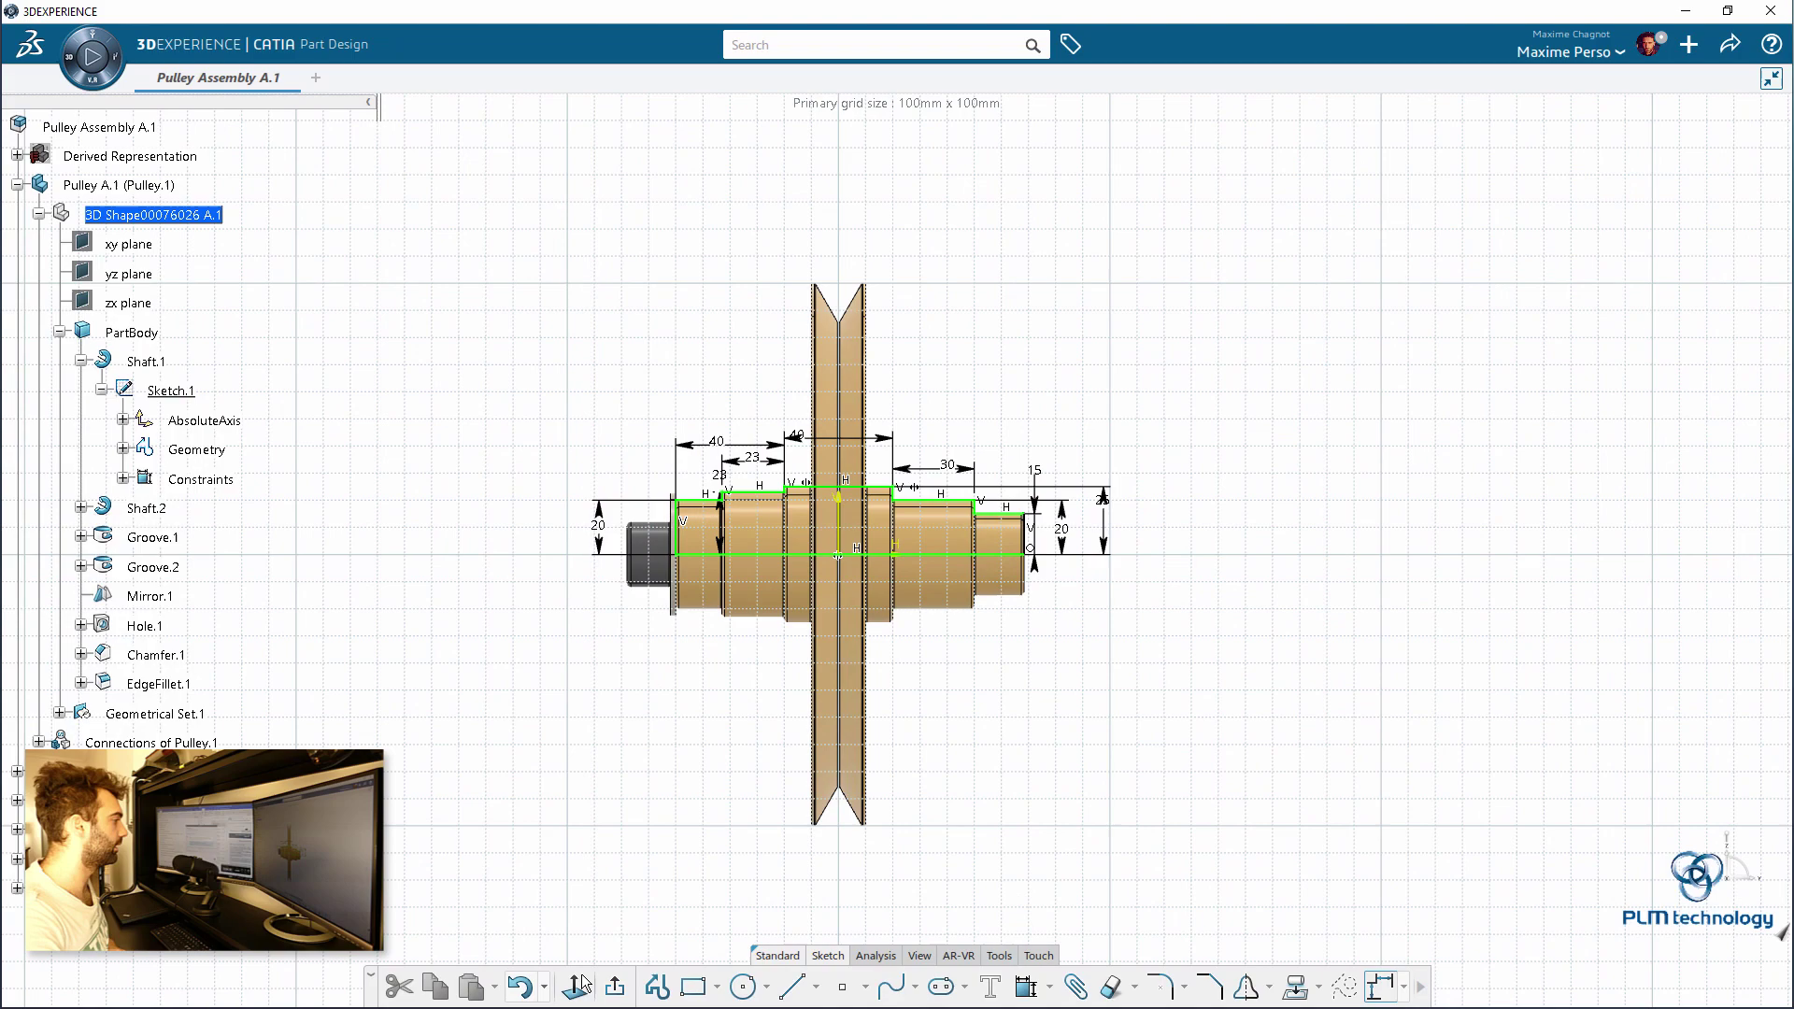
left_click(618, 986)
left_click(79, 508)
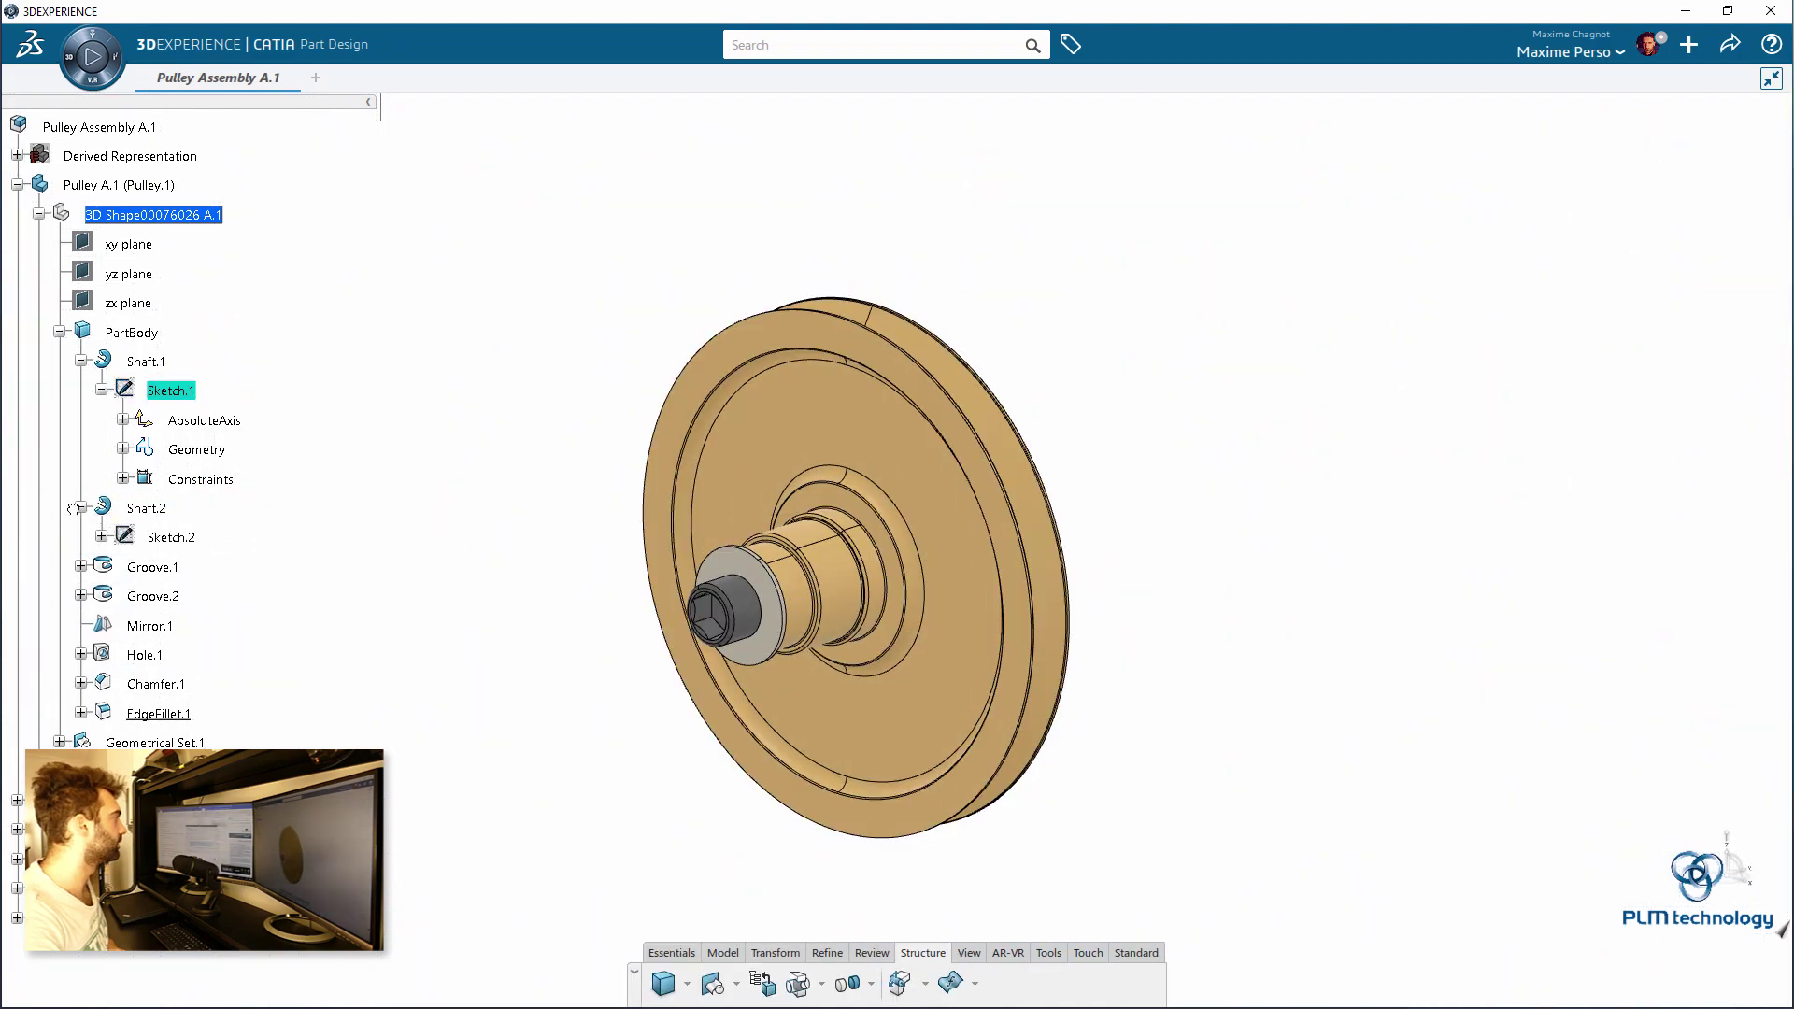
Step: Change Sketch.2's 100 mm height dimension to 120 mm and rebuild the pulley
double_click(309, 555)
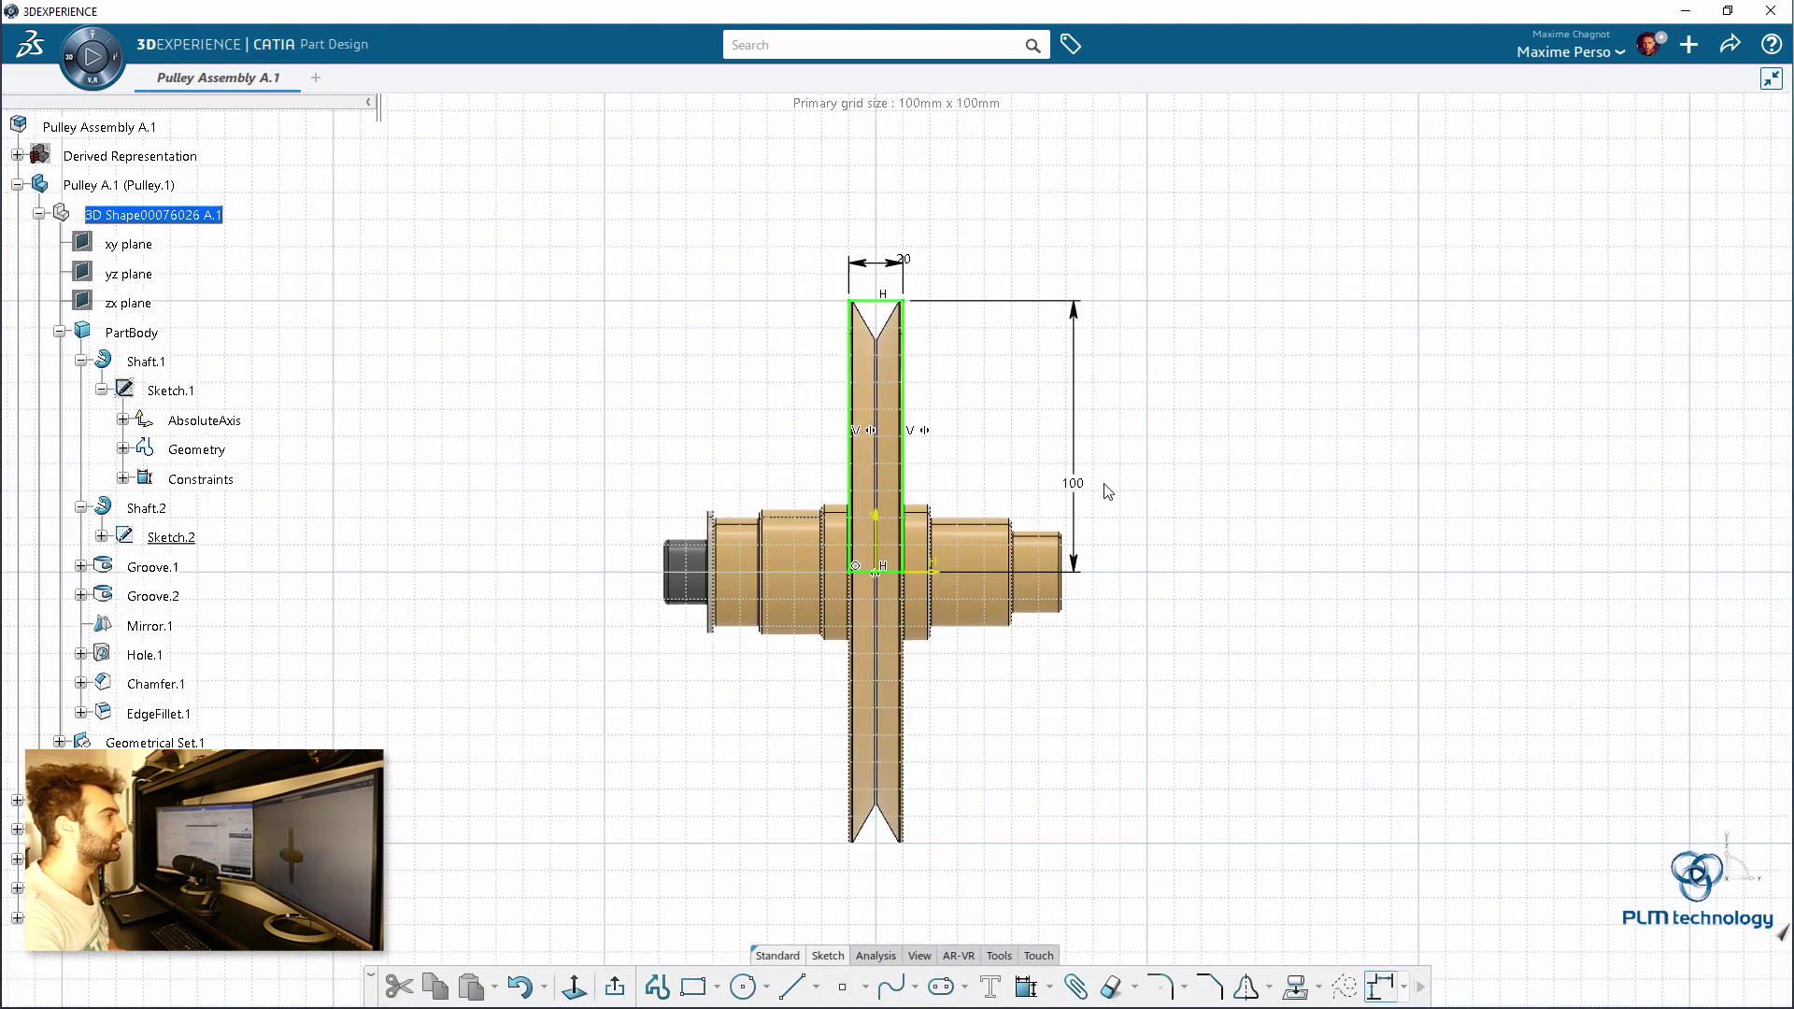
double_click(1074, 484)
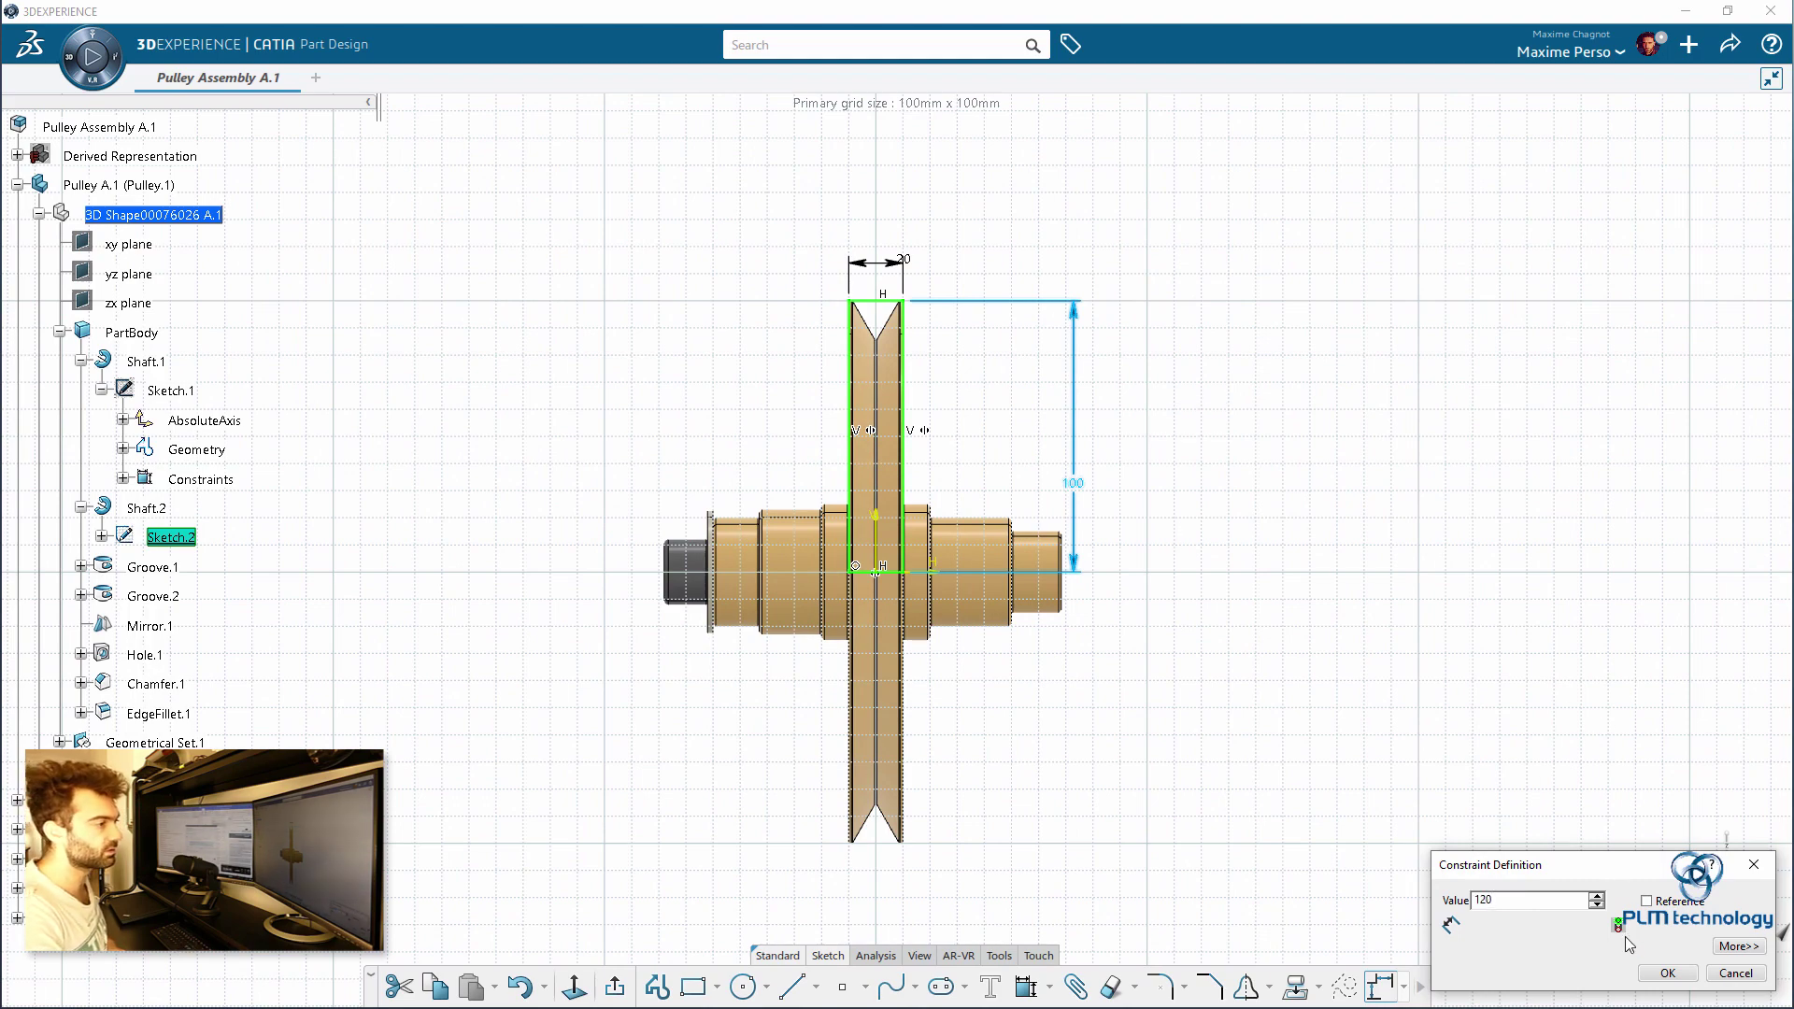
left_click(1668, 973)
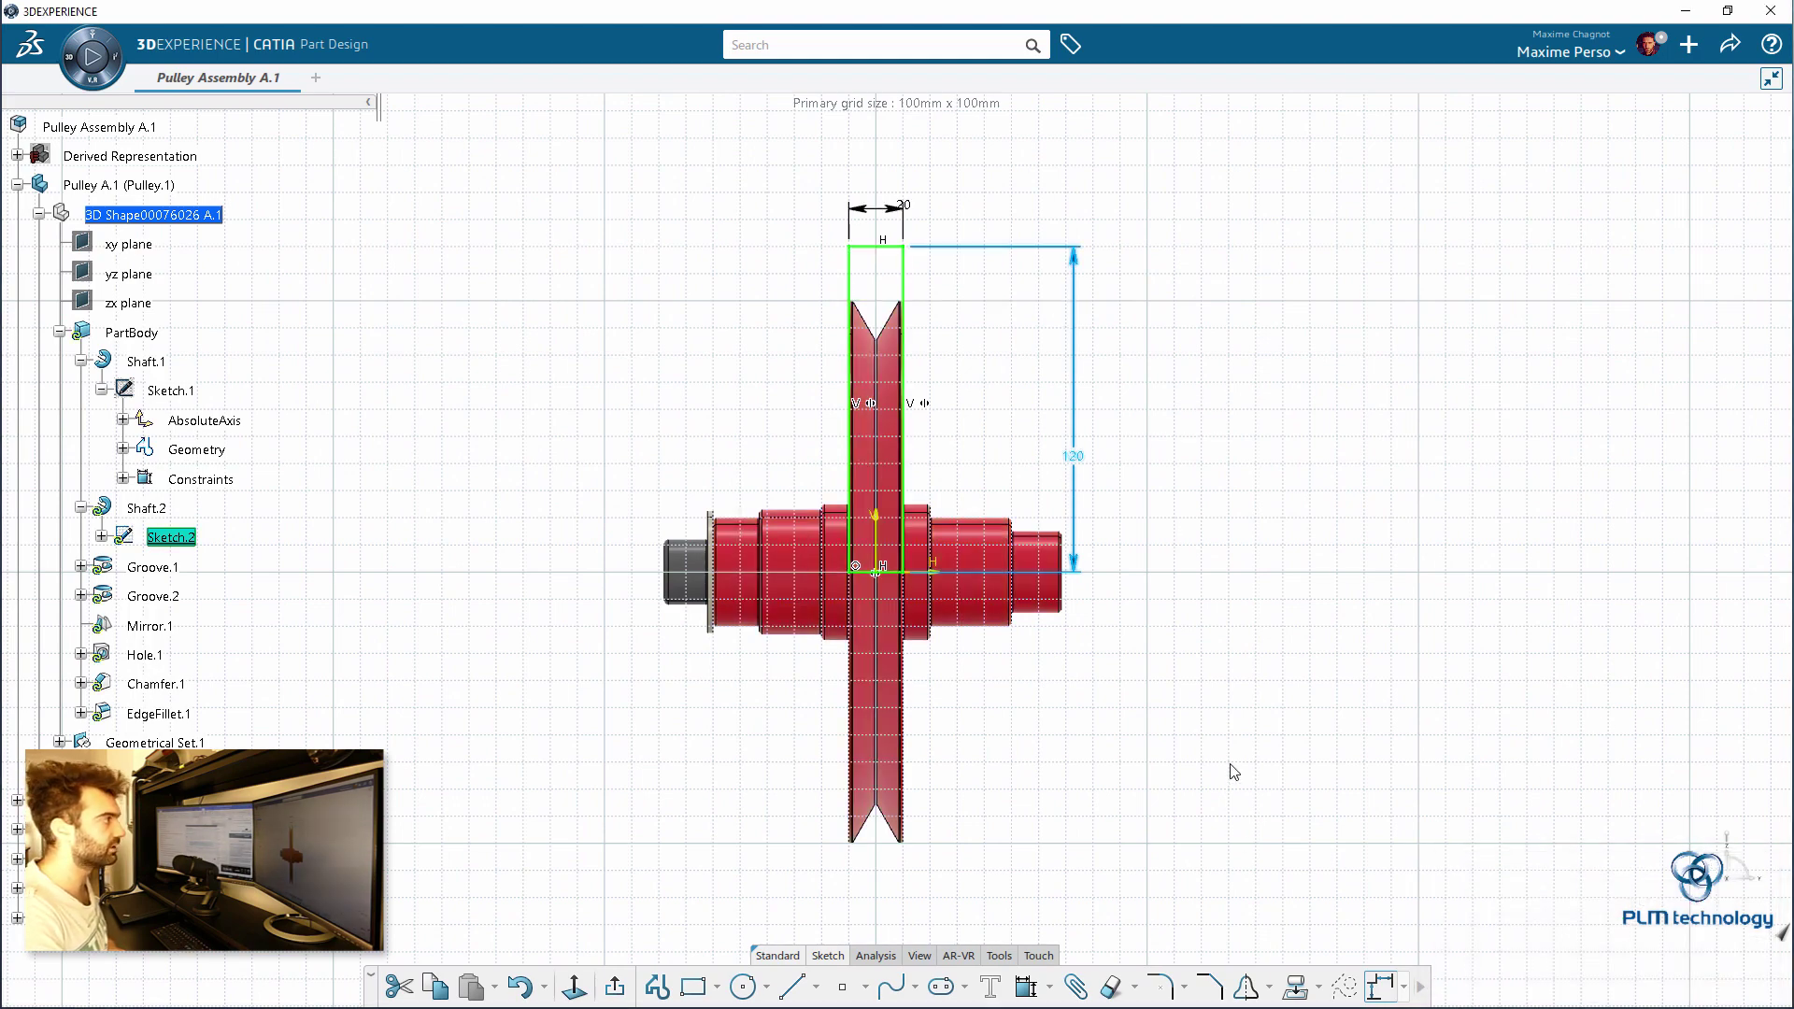
left_click(622, 994)
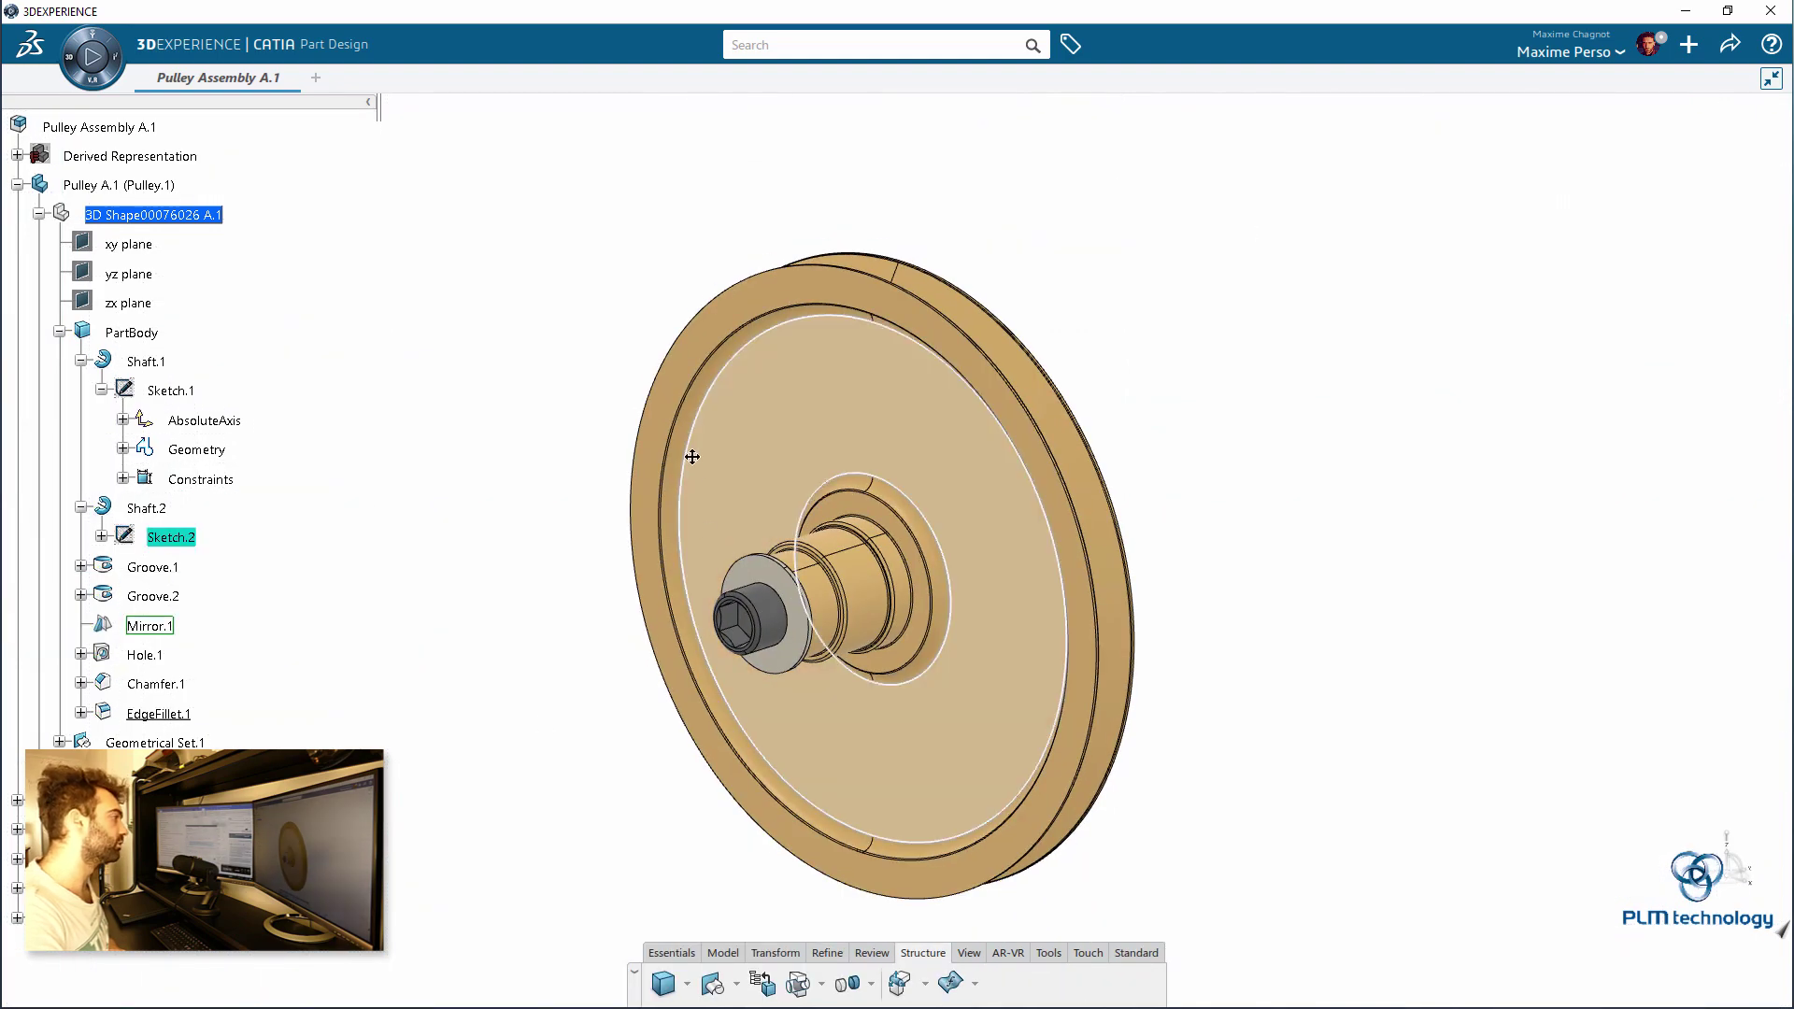
left_click(59, 333)
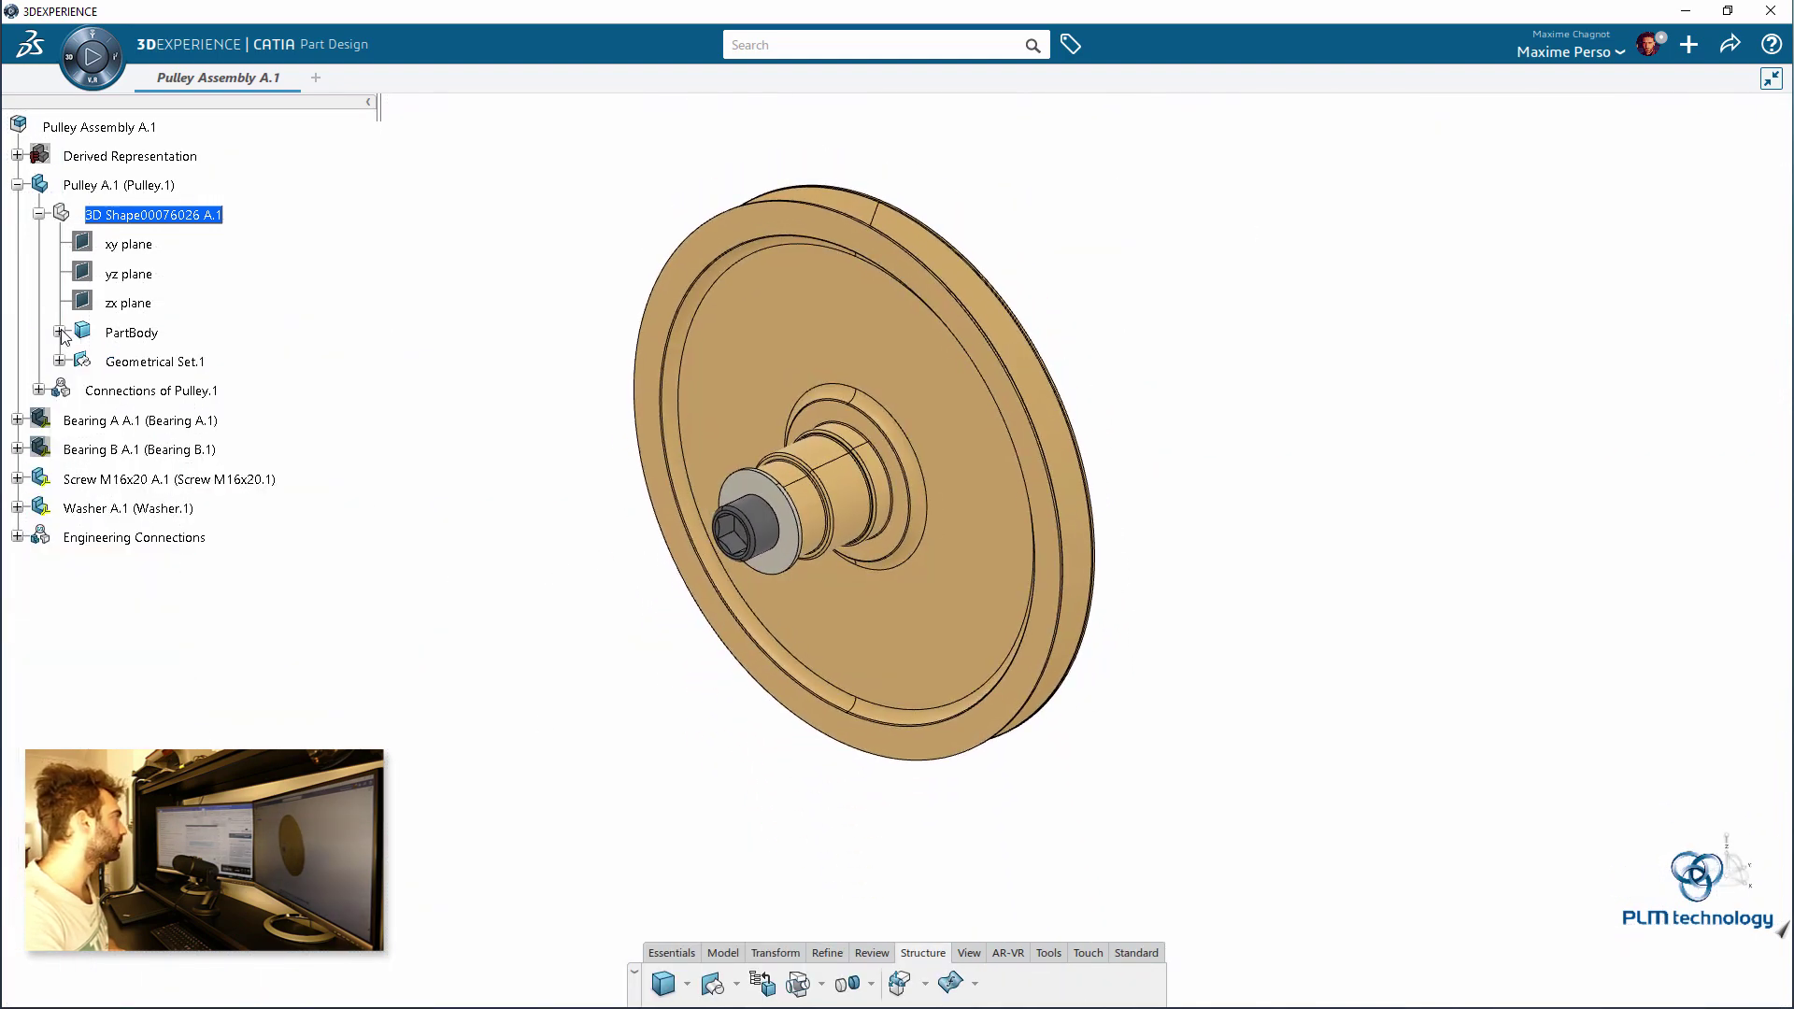
left_click(38, 214)
Step: Update the top-level Pulley Assembly A.1 after the size change
left_click(17, 184)
left_click(99, 126)
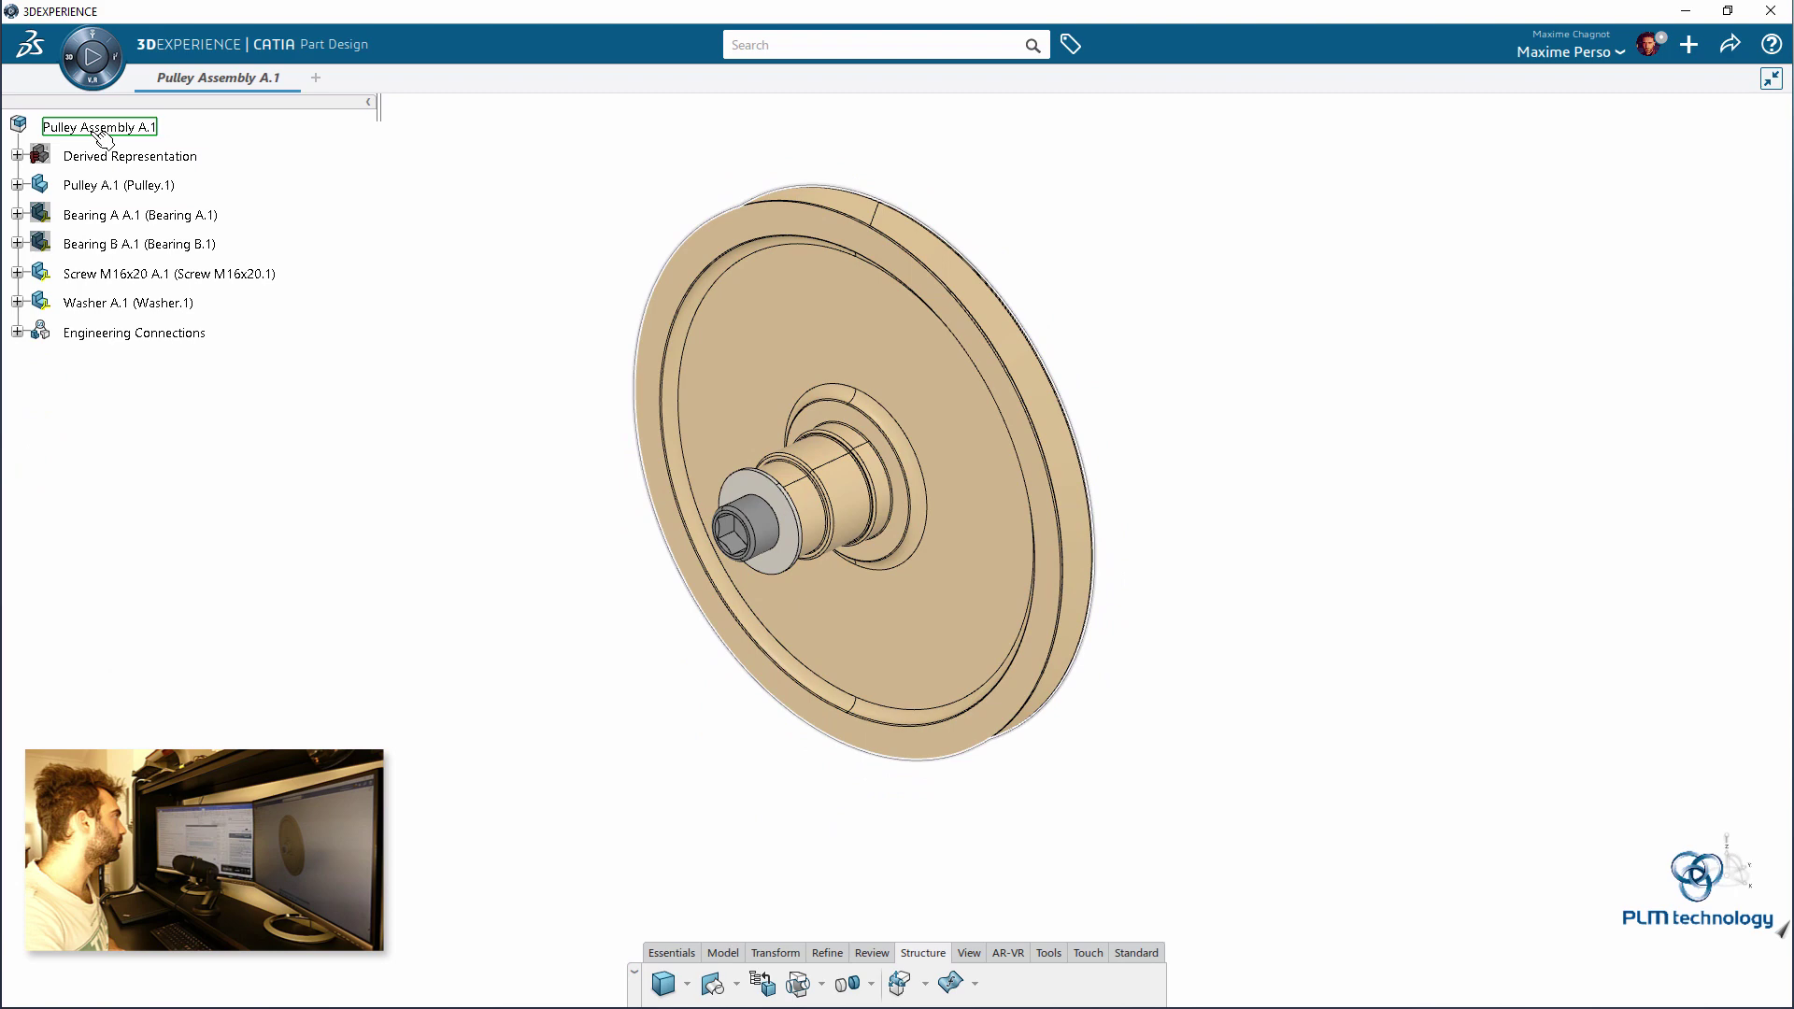
left_click(727, 986)
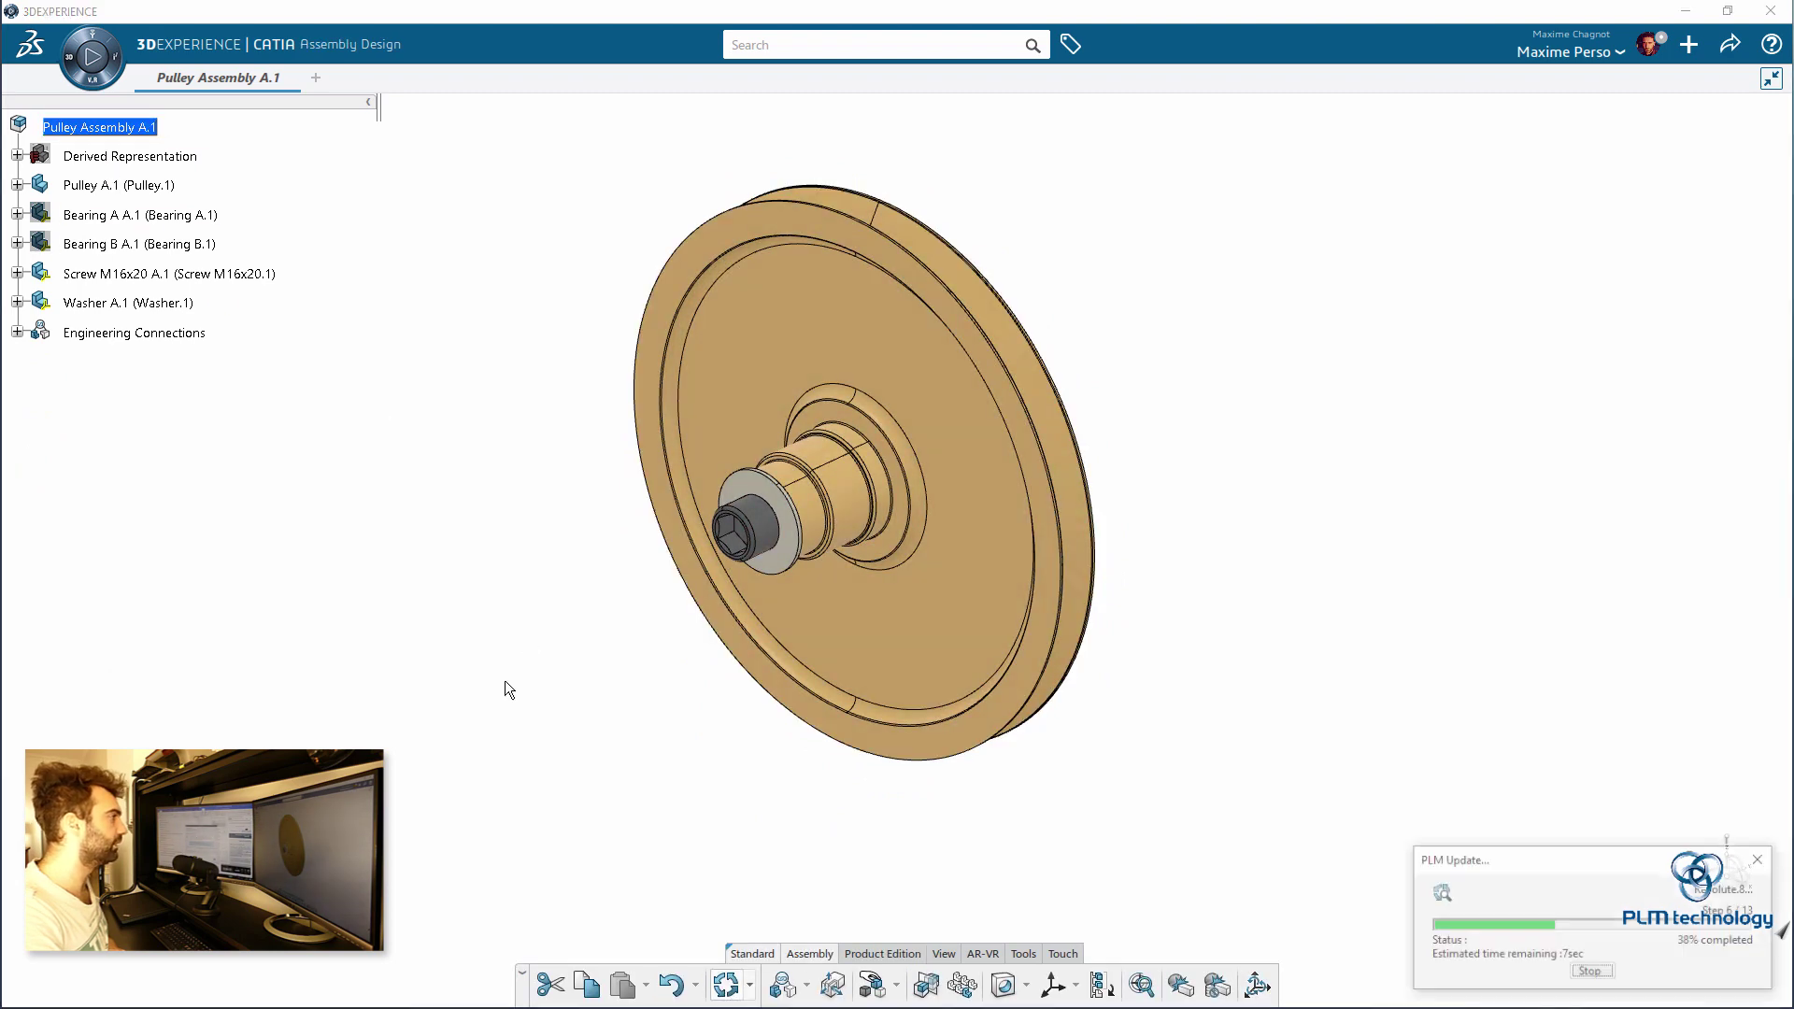
Step: Show the Derived Representation again and hide the full Pulley A.1
right_click(91, 163)
left_click(113, 187)
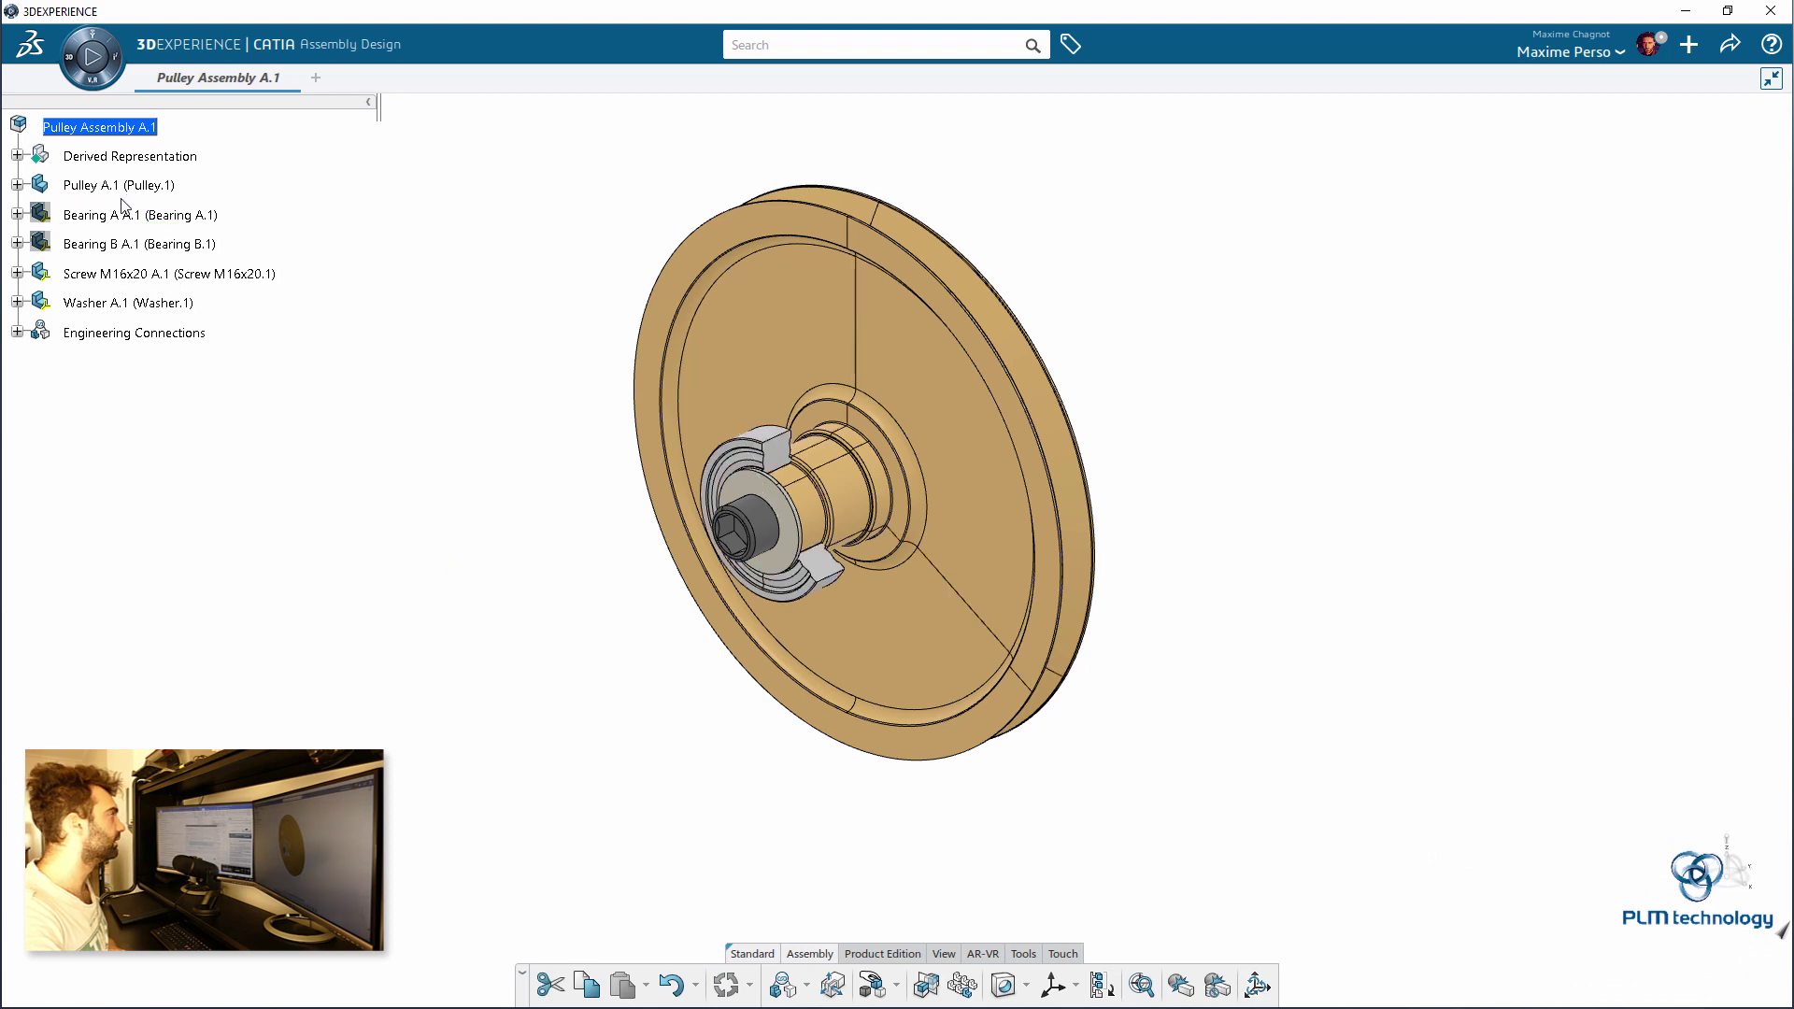
right_click(121, 197)
left_click(217, 246)
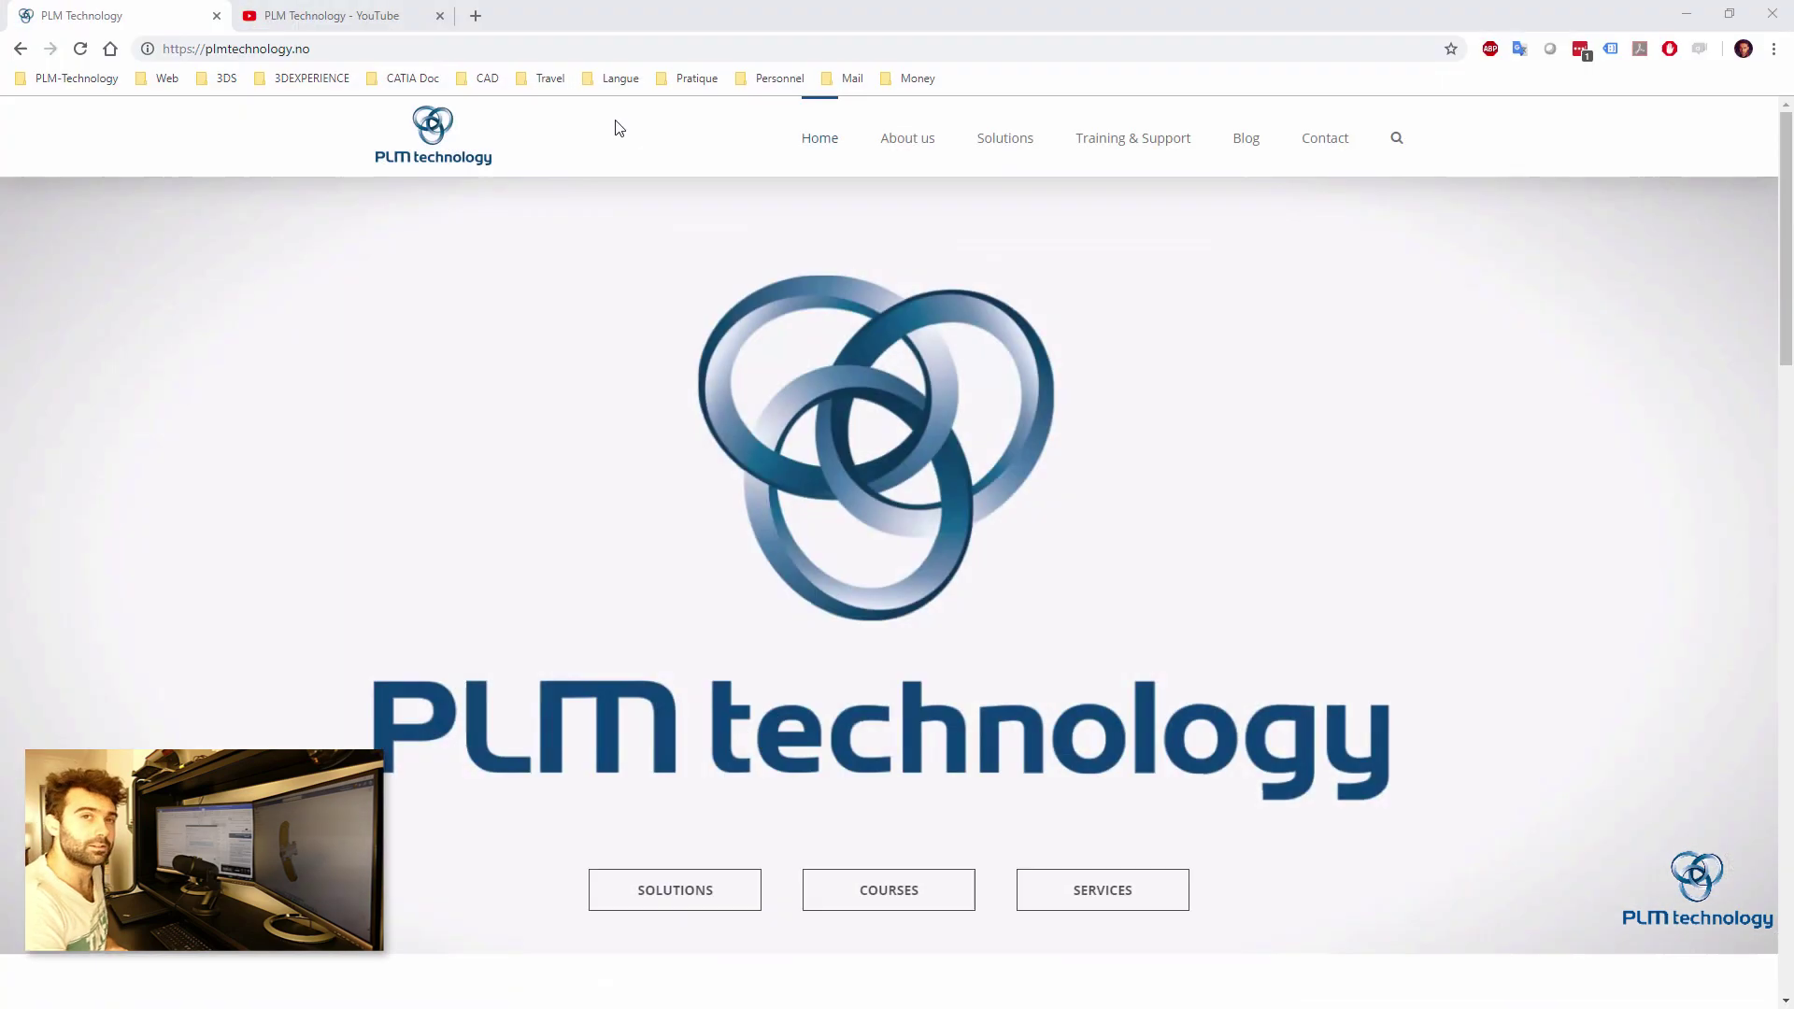
Step: Scroll the PLM Technology website and browse its Training & Support page
scroll(520, 358, "down", 10)
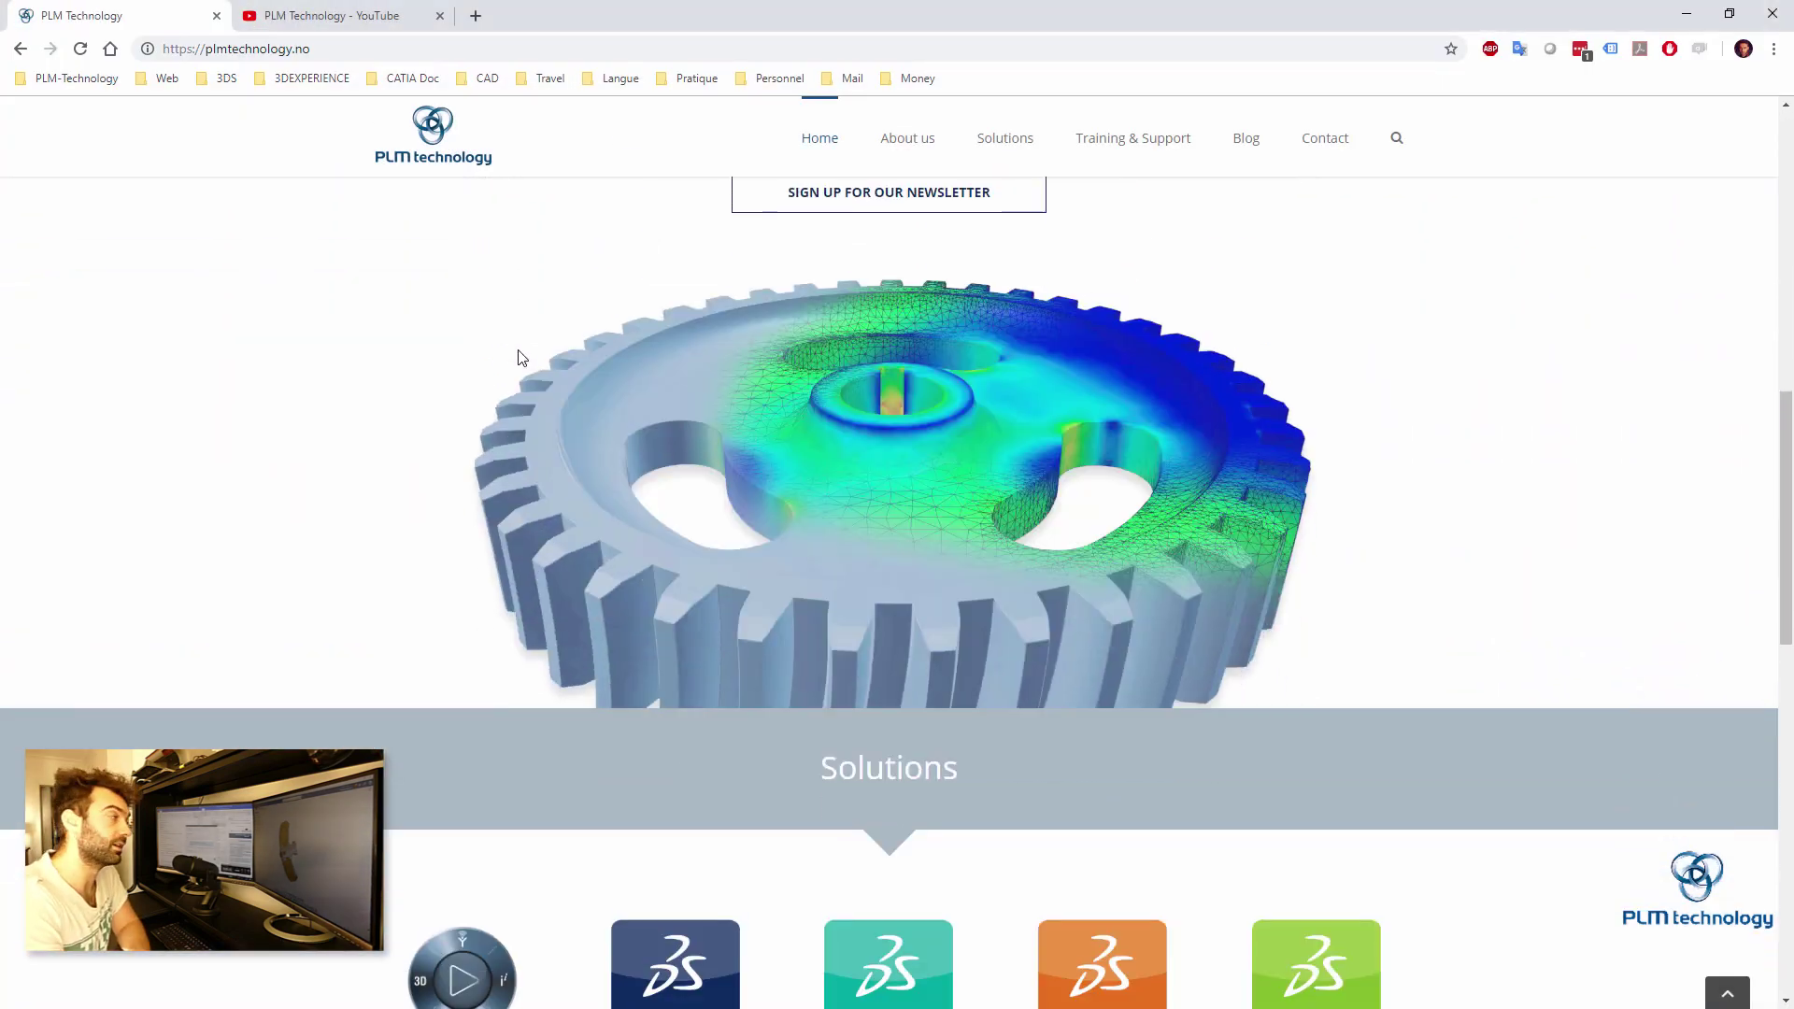
scroll(521, 358, "down", 12)
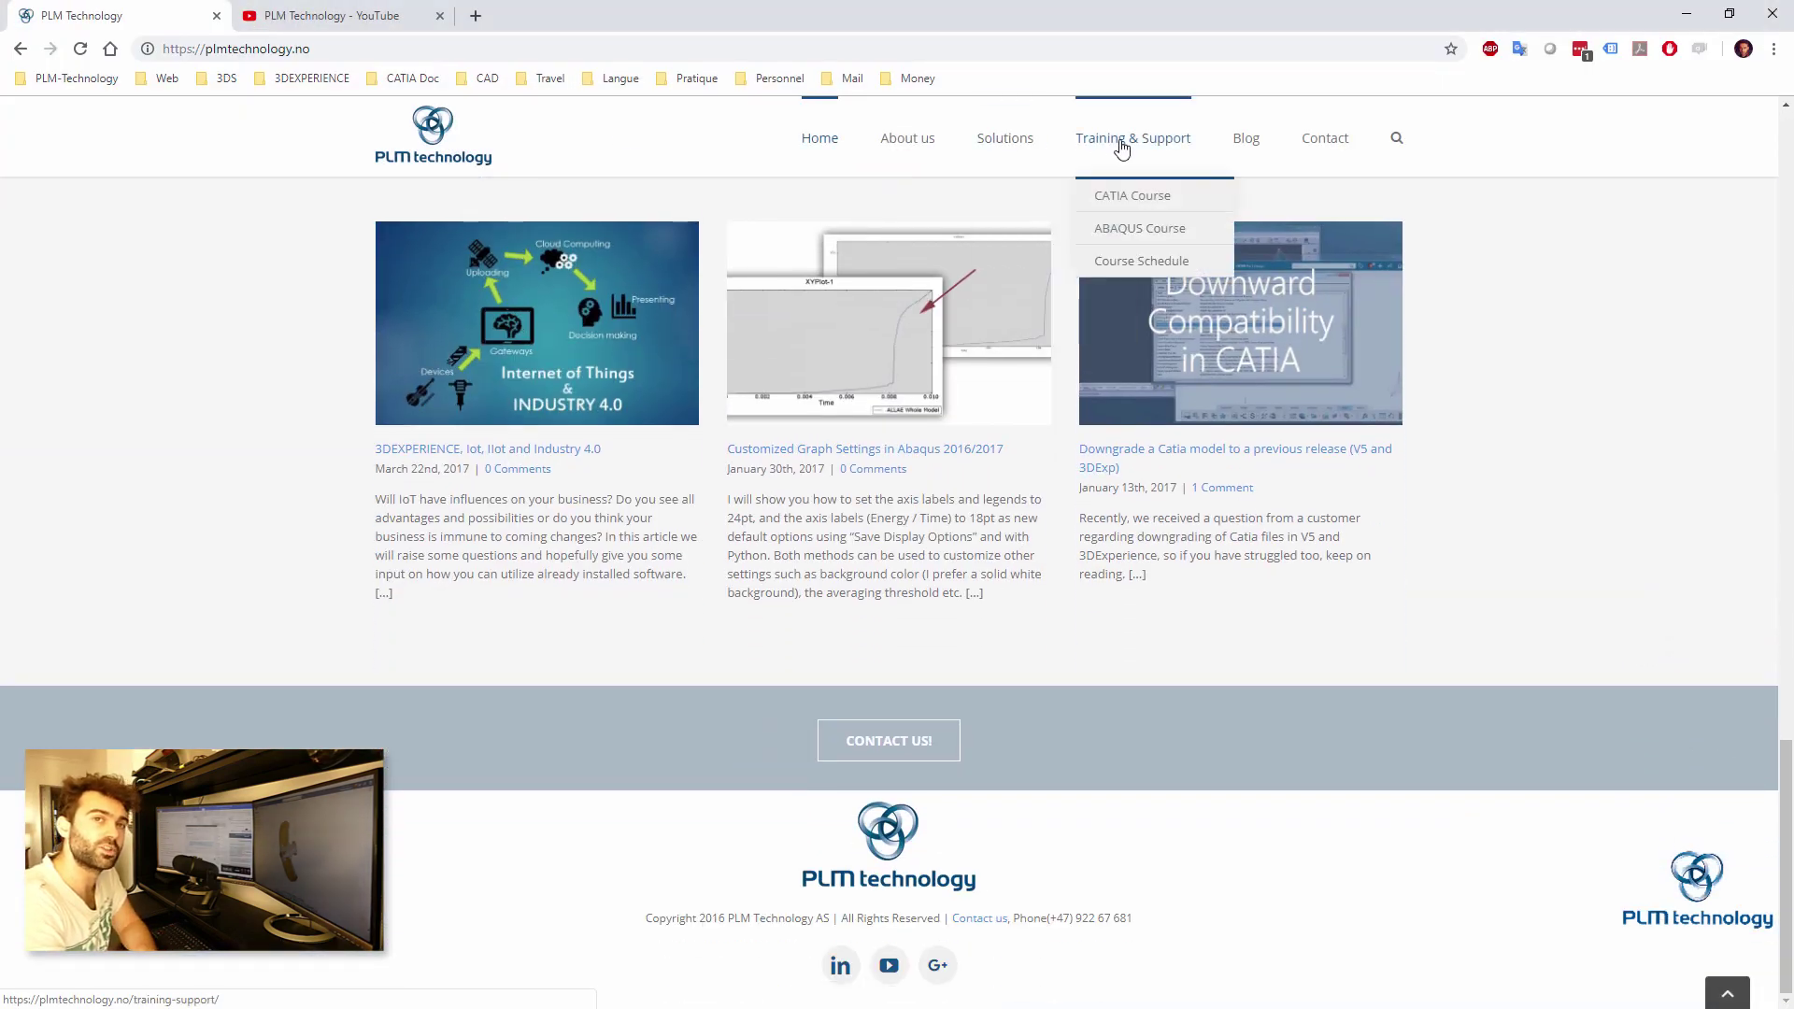
left_click(1126, 149)
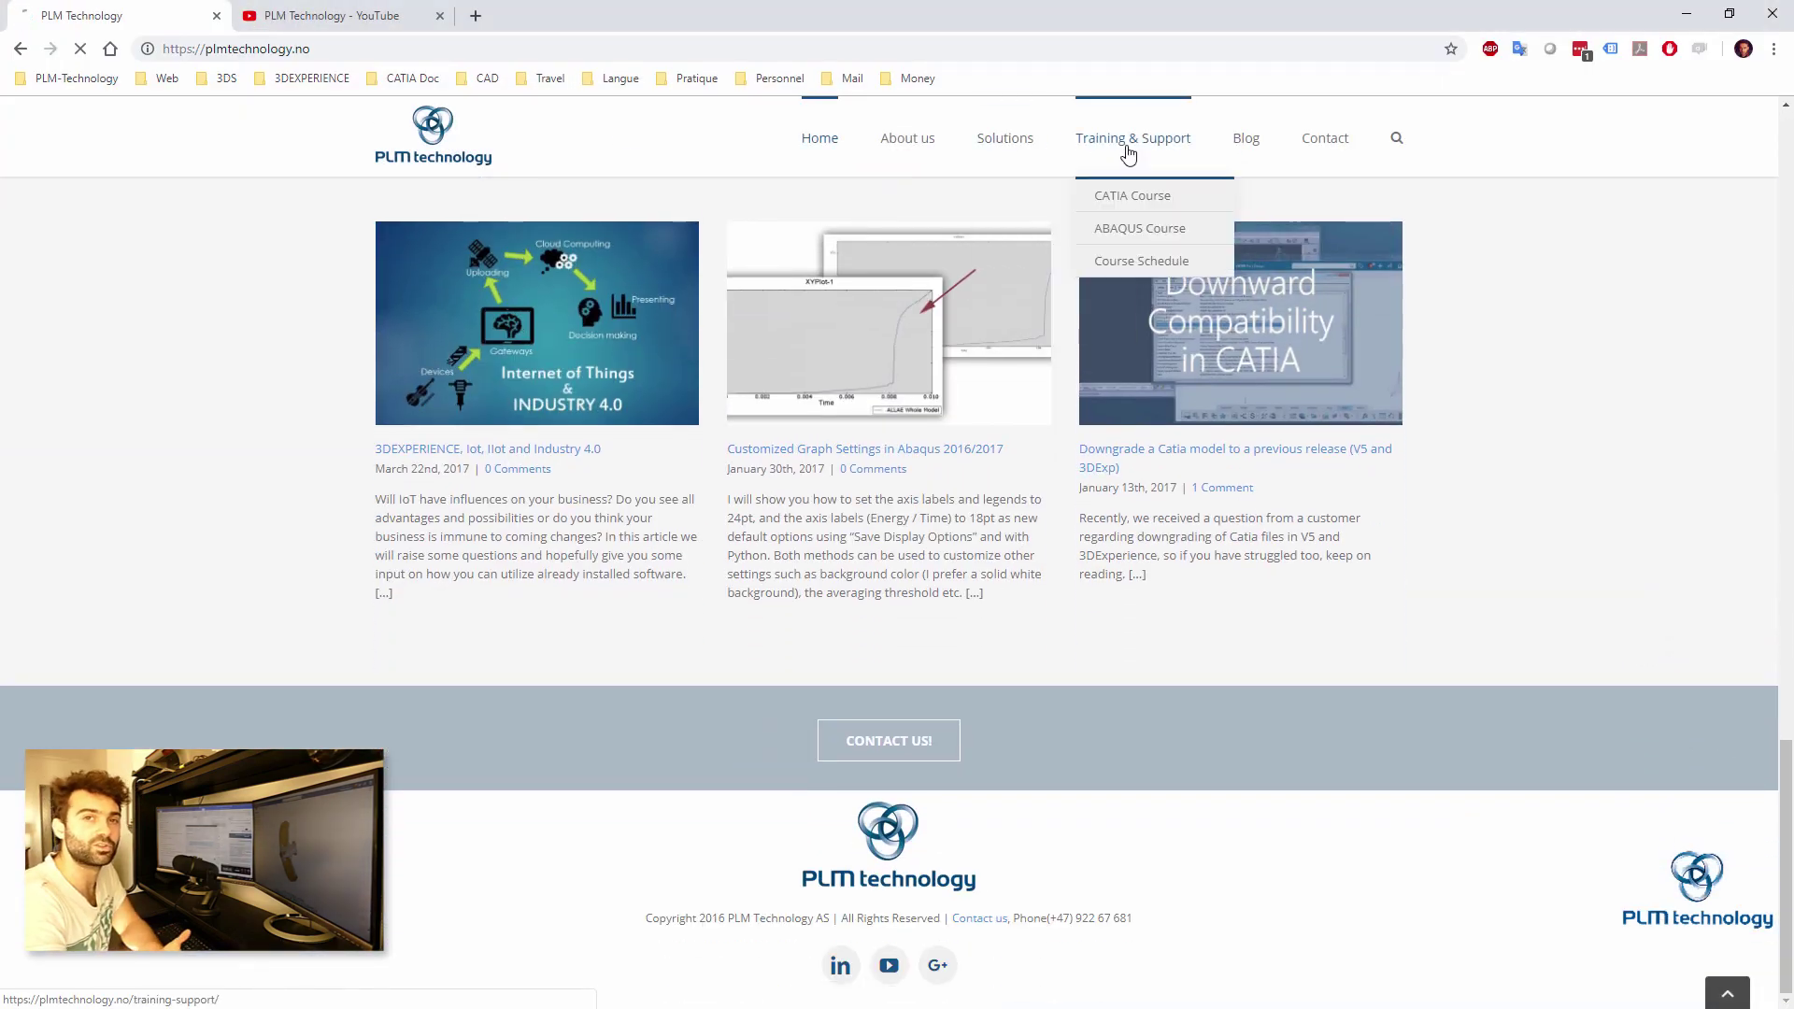
scroll(848, 354, "down", 10)
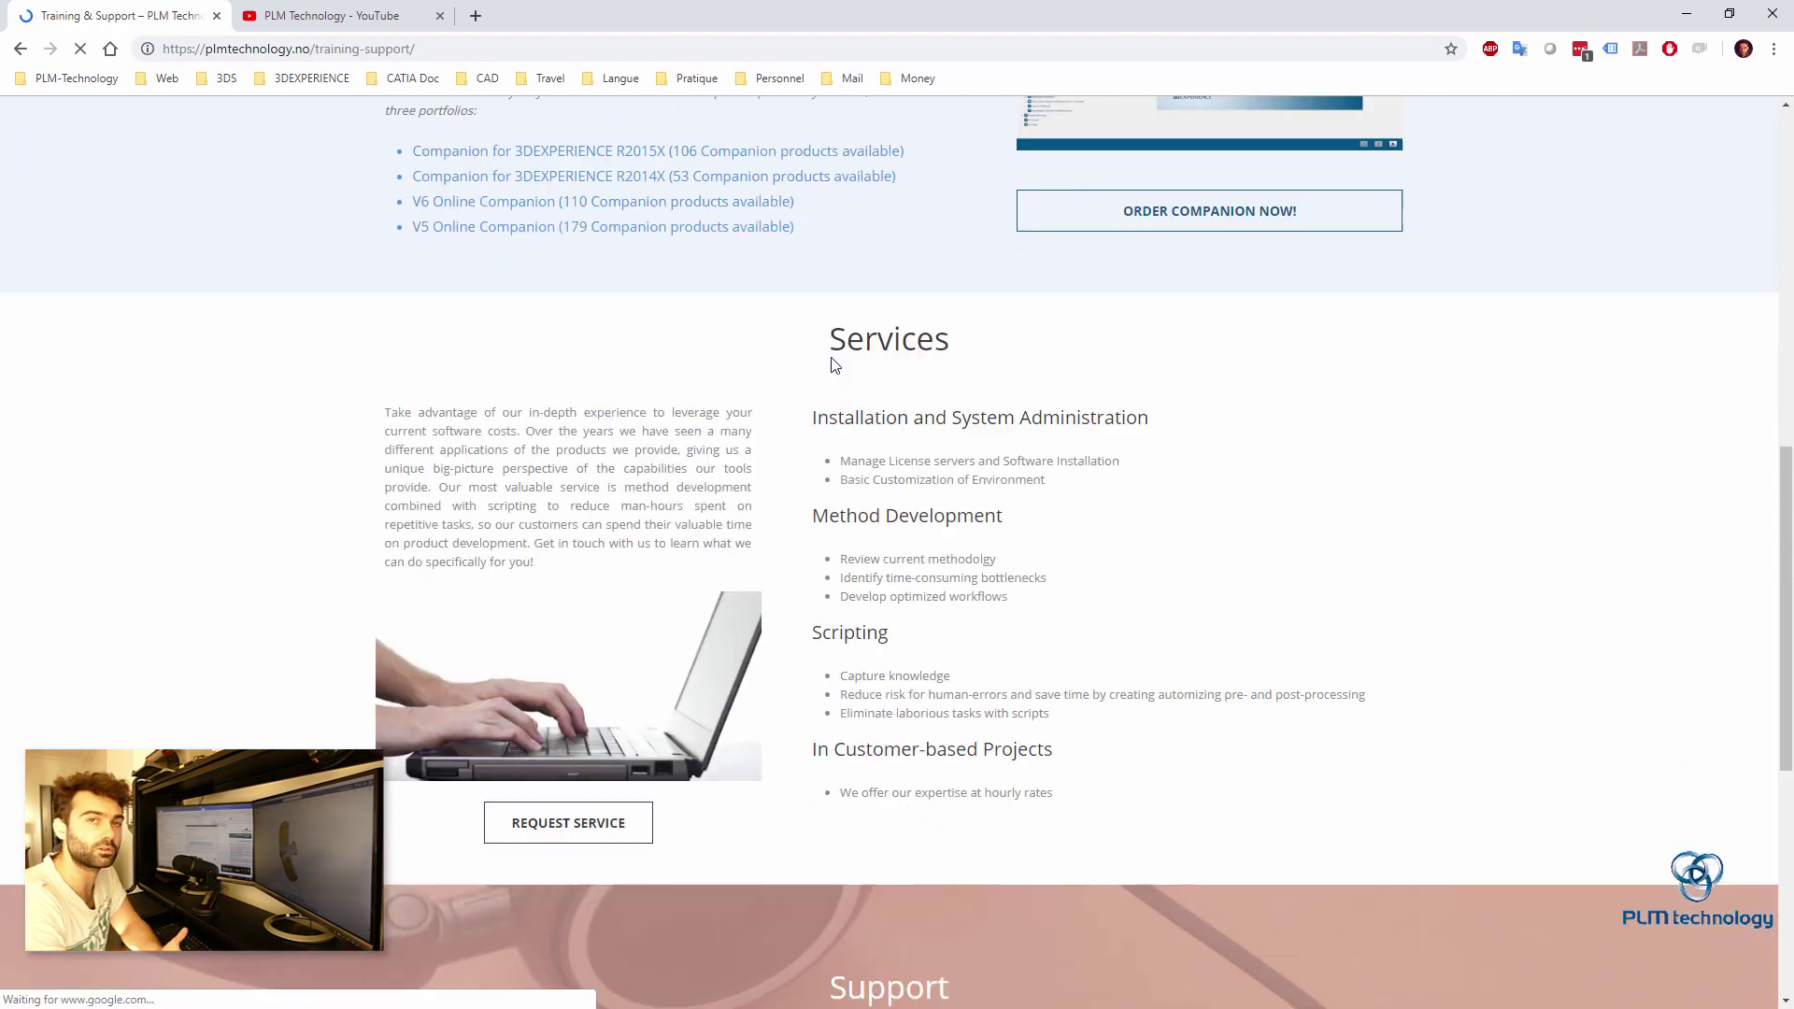
scroll(837, 364, "up", 7)
scroll(850, 340, "up", 3)
Step: Open and scroll through the company Blog page
left_click(1244, 137)
scroll(276, 491, "down", 10)
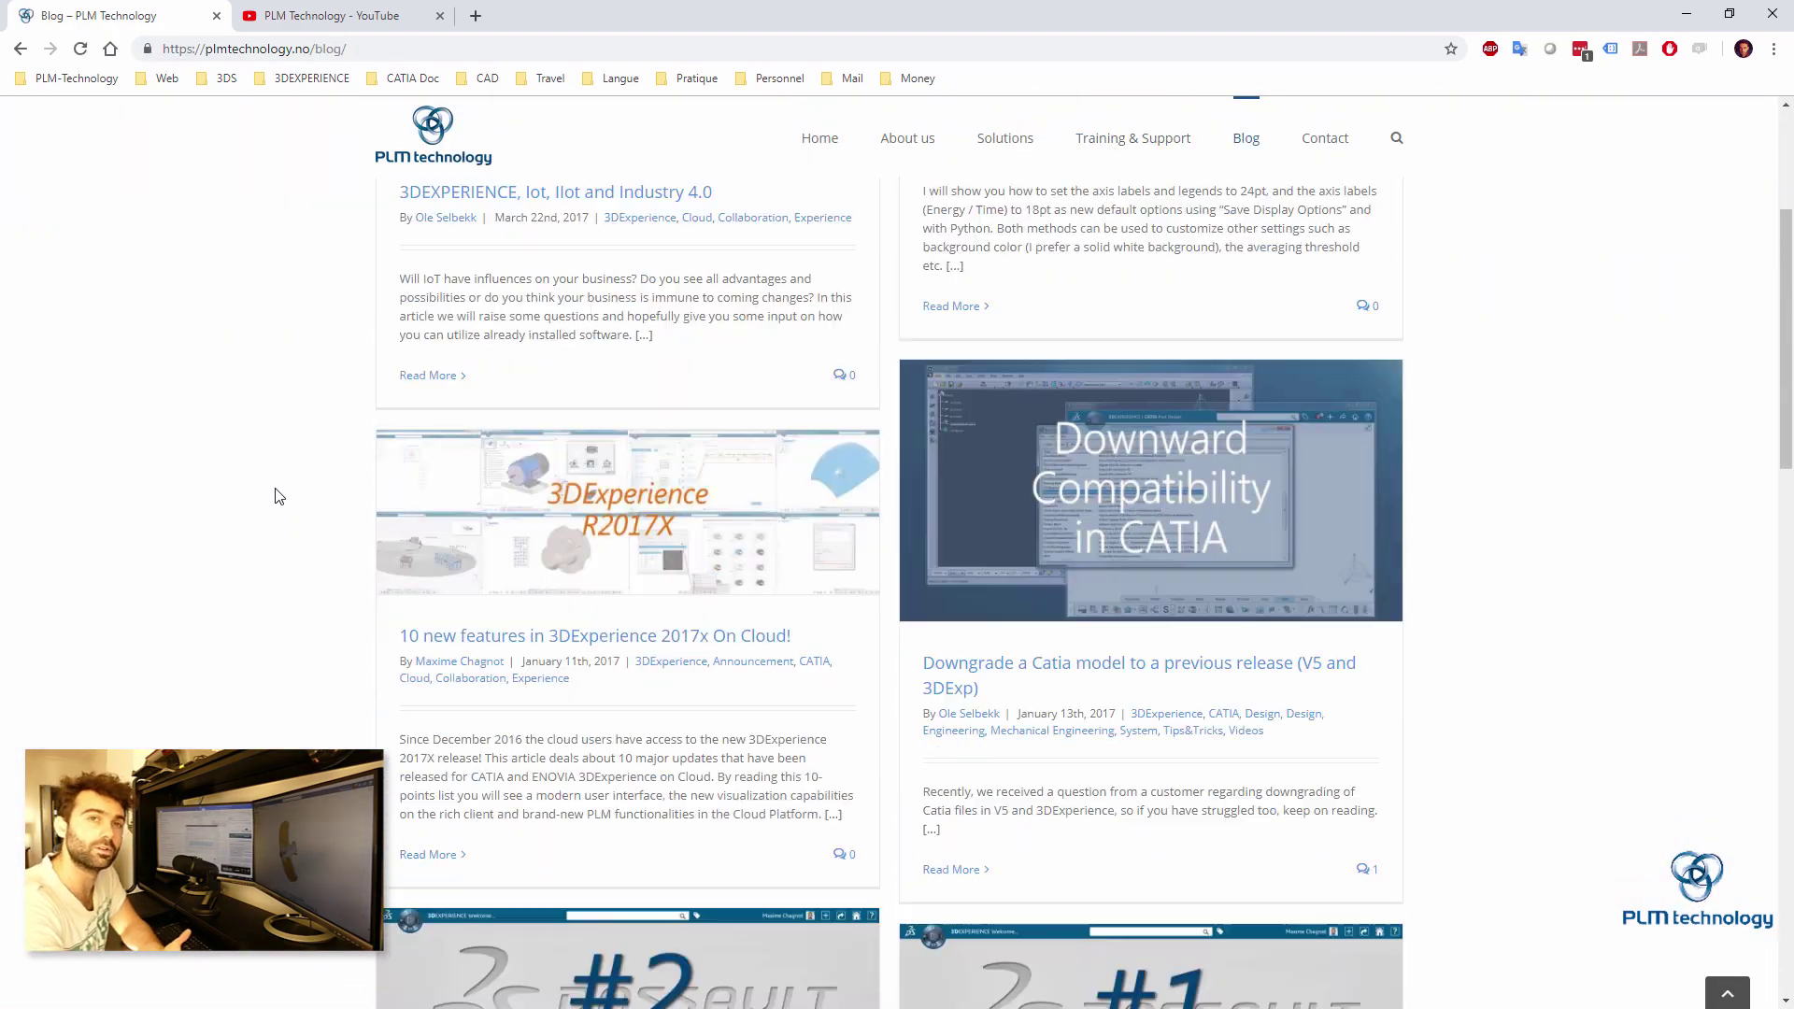
scroll(282, 479, "down", 3)
Step: Switch to the PLM Technology YouTube channel and list its uploaded videos
left_click(327, 14)
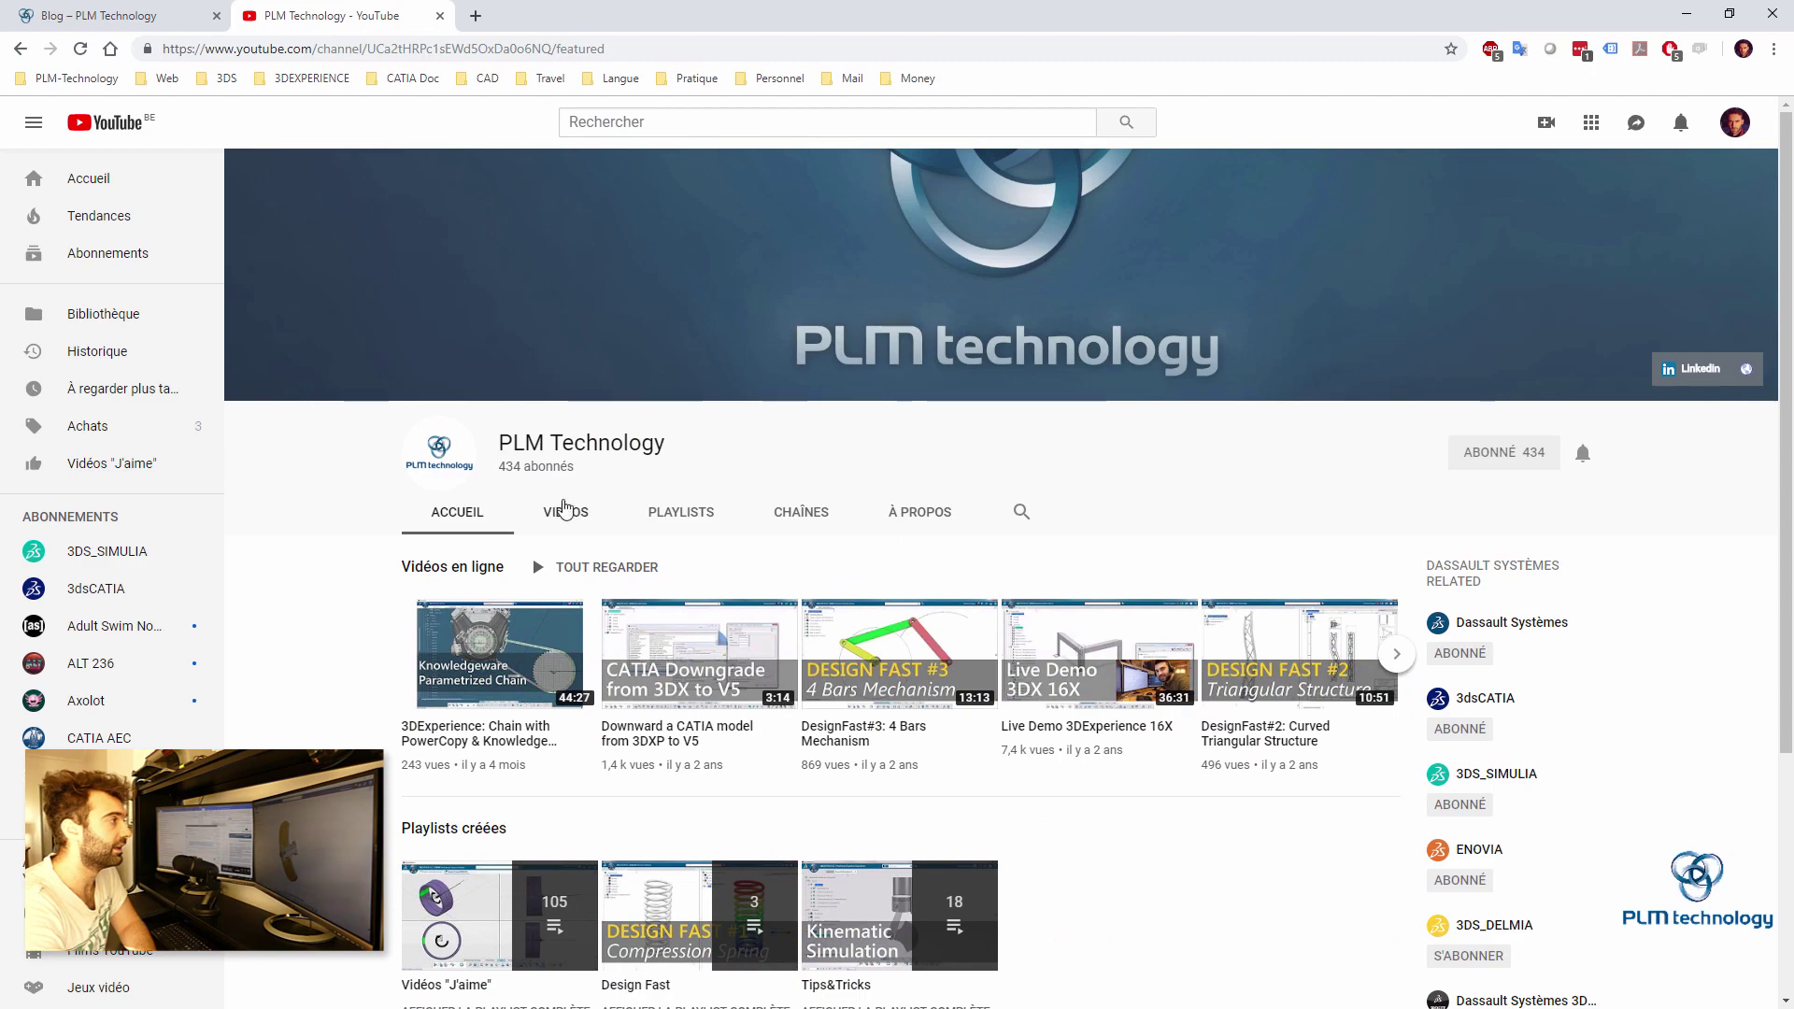
left_click(565, 509)
scroll(329, 358, "down", 3)
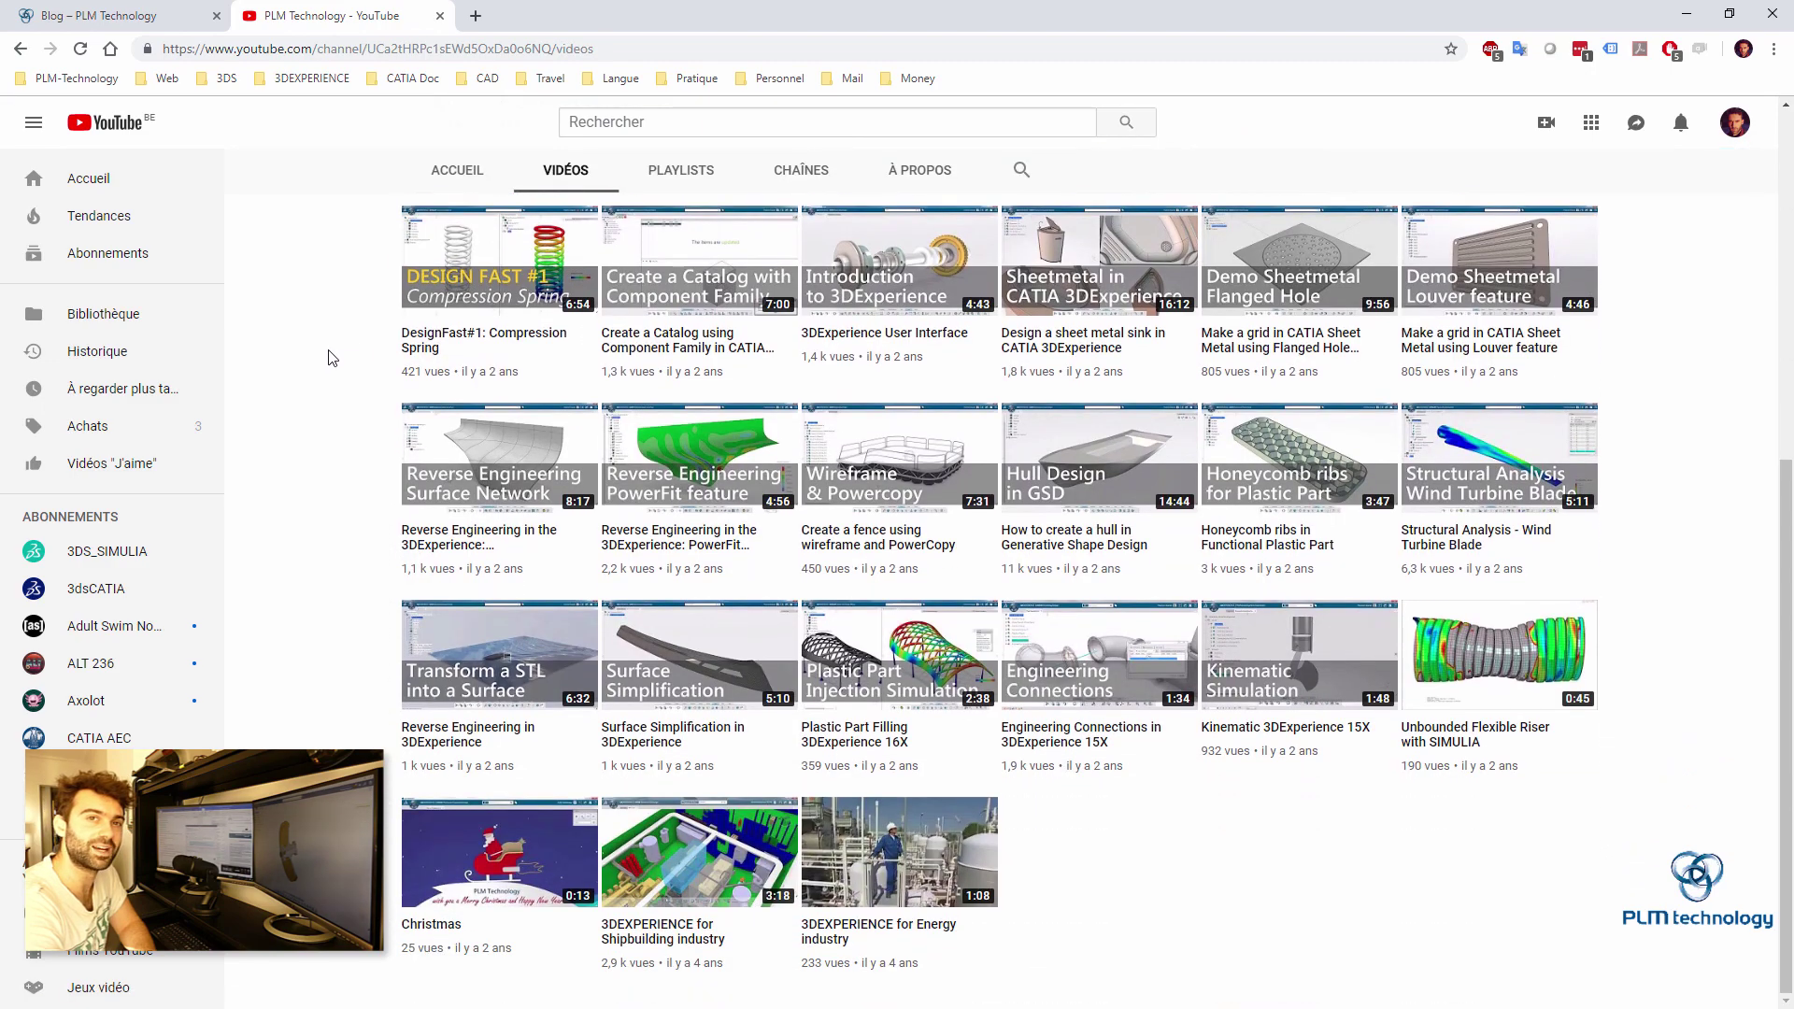